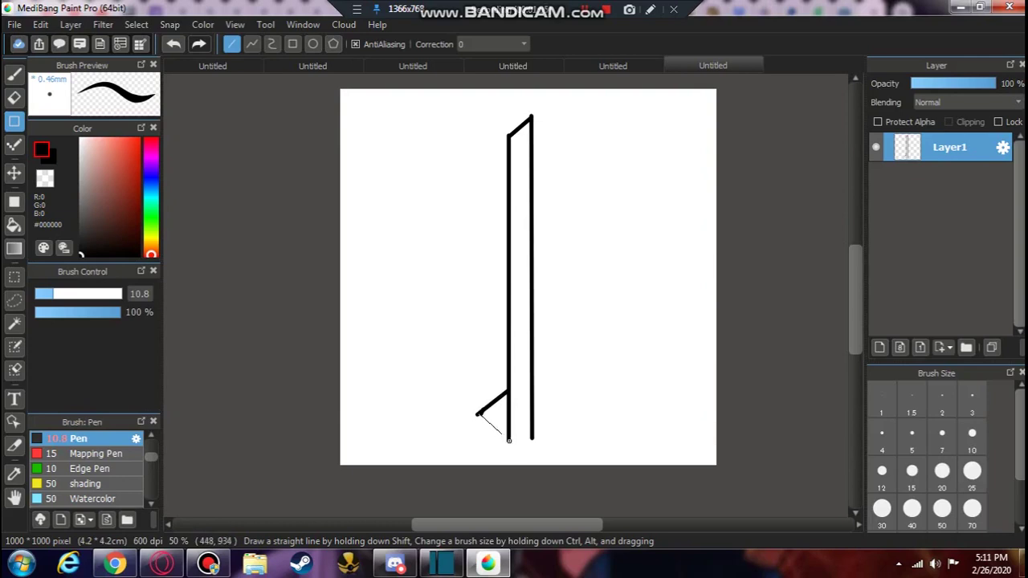
# - Set the eraser to size 23 and erase the vertical line that closes the triangular spur at the blade's base
pyautogui.press('e')
pyautogui.press(']')
pyautogui.press(']')
pyautogui.press(']')
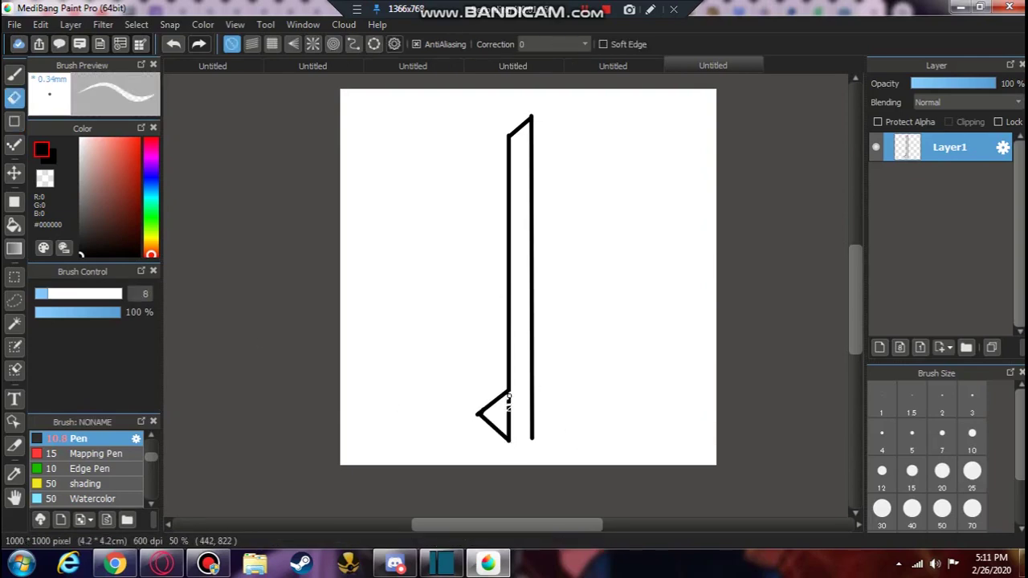
pyautogui.press(']')
pyautogui.press(']')
pyautogui.press(']')
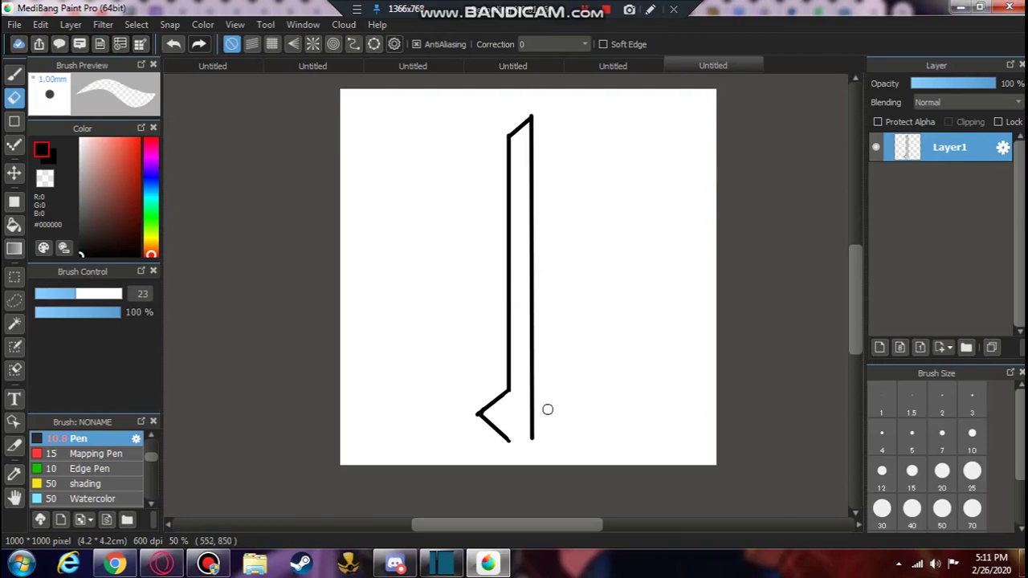
# - Erase a band across both blade lines above the spur, then select the lower section and move it straight up to shorten the blade
pyautogui.moveTo(506, 317); pyautogui.dragTo(532, 317)
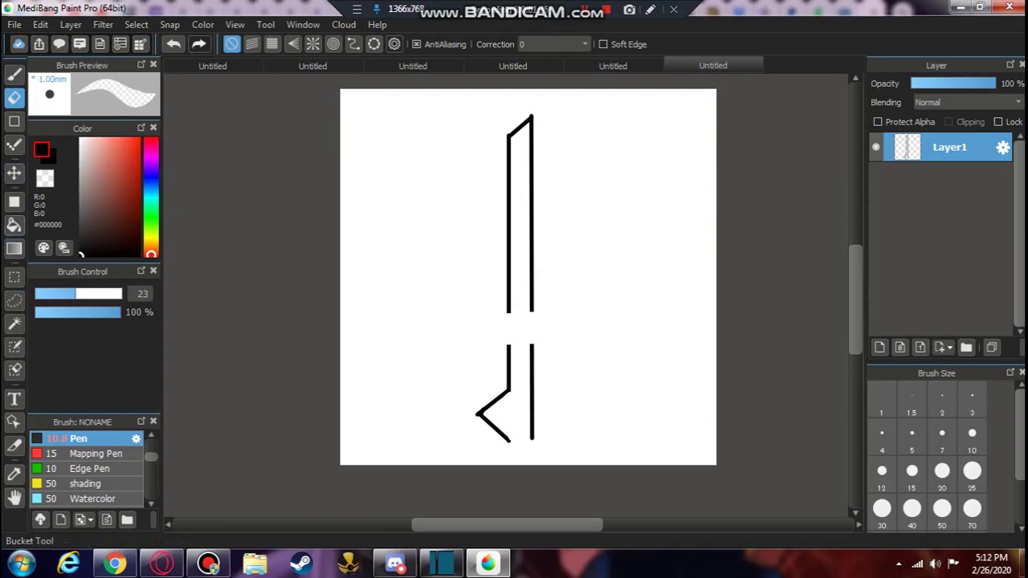
pyautogui.click(14, 275)
pyautogui.moveTo(469, 339); pyautogui.dragTo(556, 454)
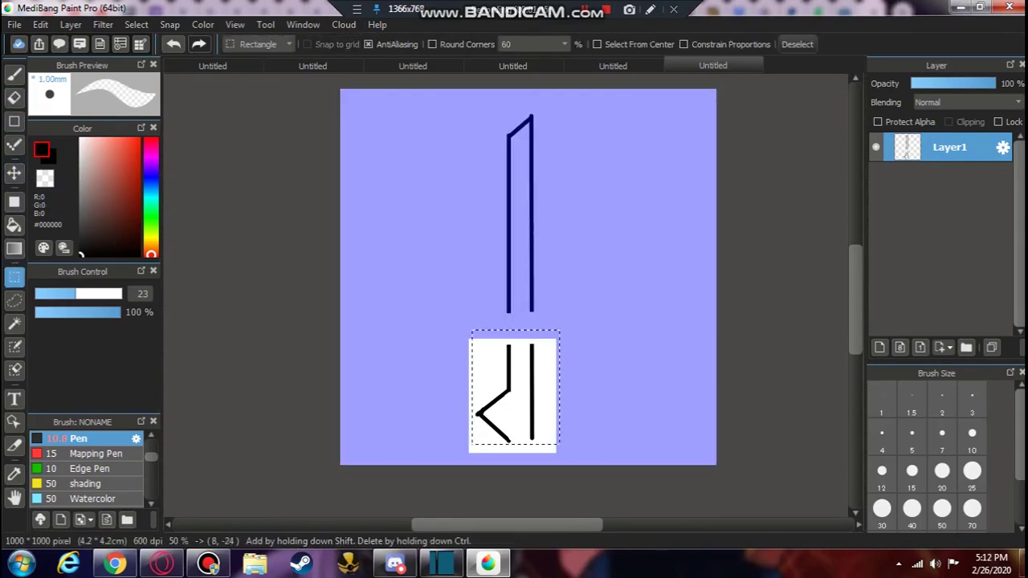
pyautogui.press('v')
pyautogui.moveTo(505, 433); pyautogui.dragTo(505, 391)
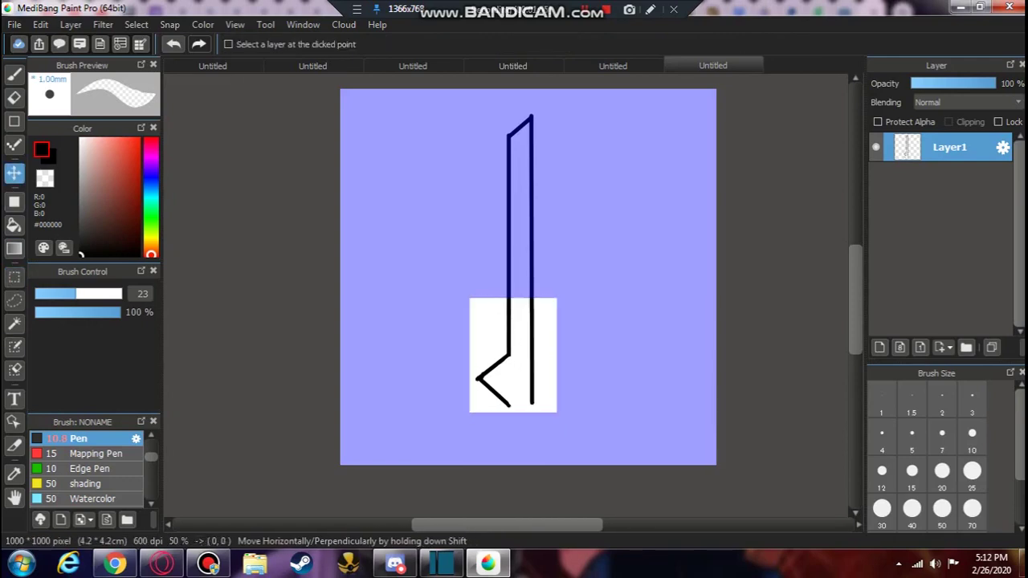
# - Replace the spur's upper diagonal with a steeper straight line and erase the overshooting end of the left blade edge
pyautogui.click(15, 276)
pyautogui.press('e')
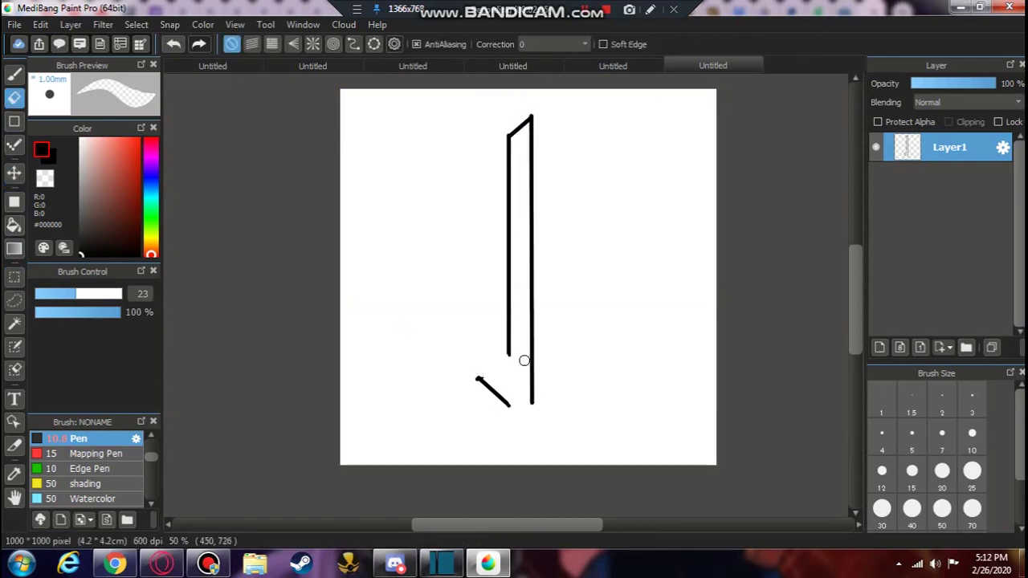
pyautogui.press('u')
pyautogui.moveTo(477, 377); pyautogui.dragTo(509, 345)
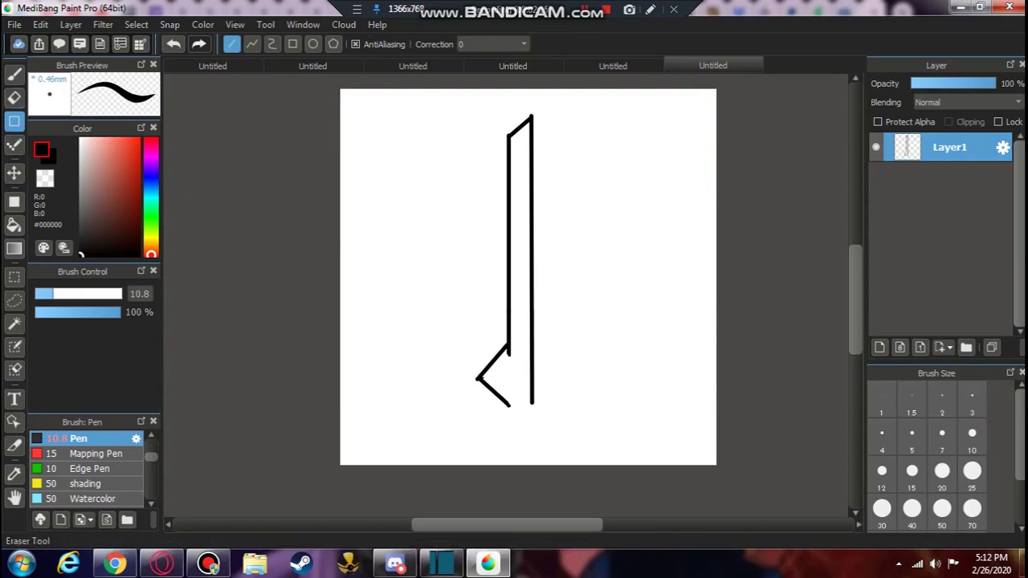
pyautogui.press('e')
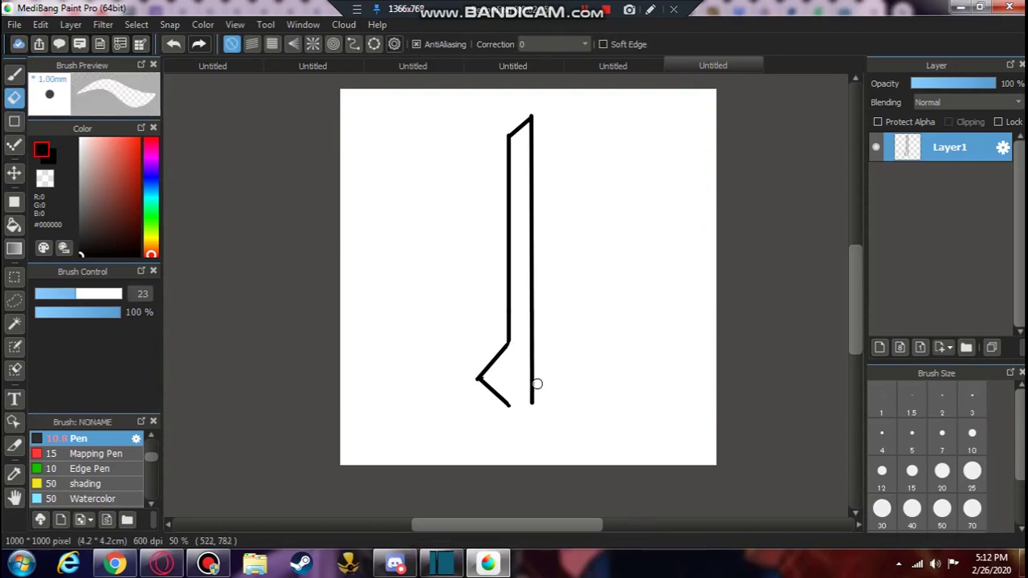
# - Redraw the blade's tip taller and steeper by extending both edges upward and joining them with a slanted straight line
pyautogui.press('u')
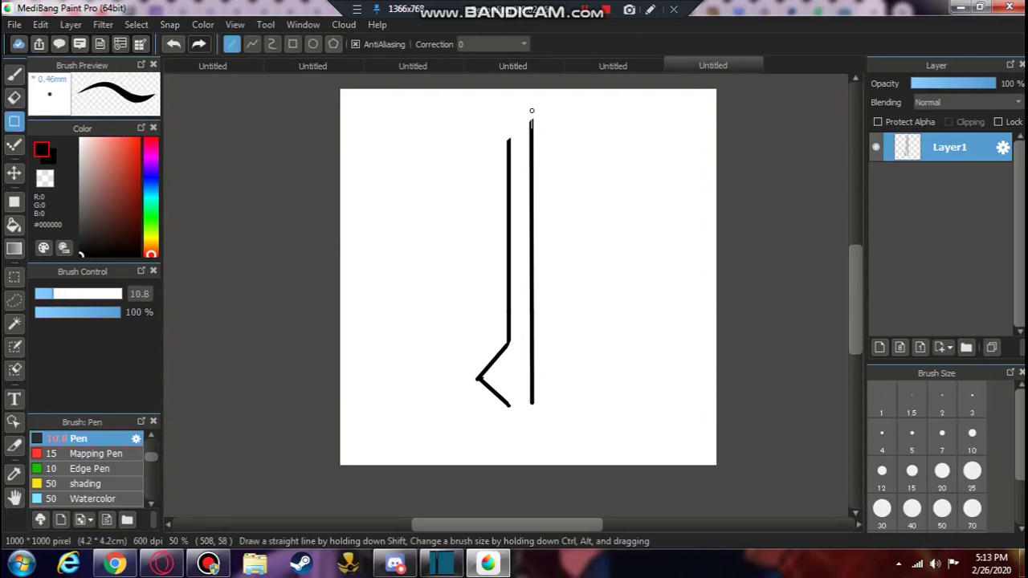
pyautogui.moveTo(530, 104)
pyautogui.mouseDown()
pyautogui.moveTo(514, 143)
pyautogui.moveTo(530, 104)
pyautogui.mouseUp()
pyautogui.moveTo(508, 139); pyautogui.dragTo(508, 128)
pyautogui.press('e')
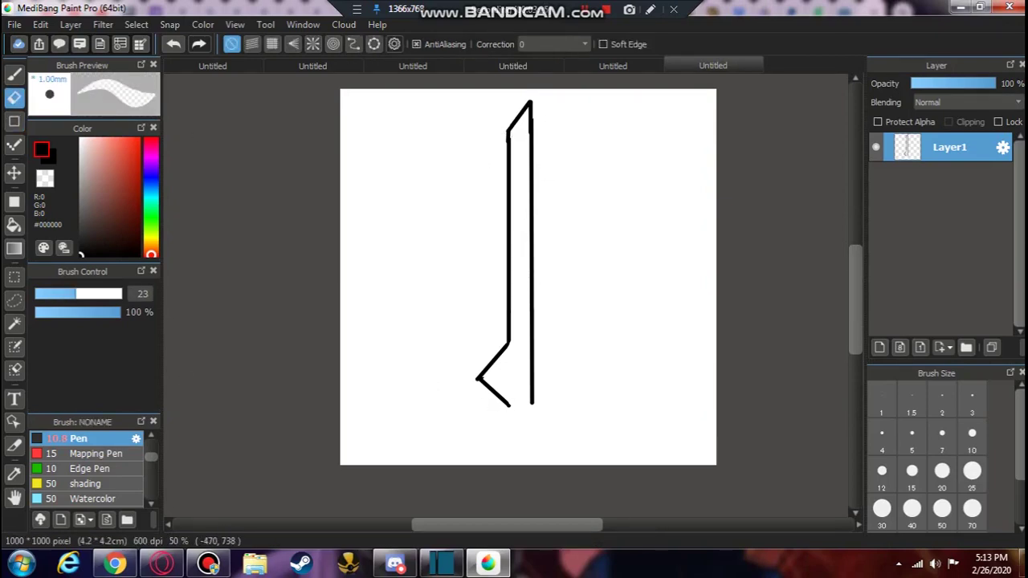
# - Try to draw a pointed guard freehand across the blade's base with the size 10.8 pen
pyautogui.press('b')
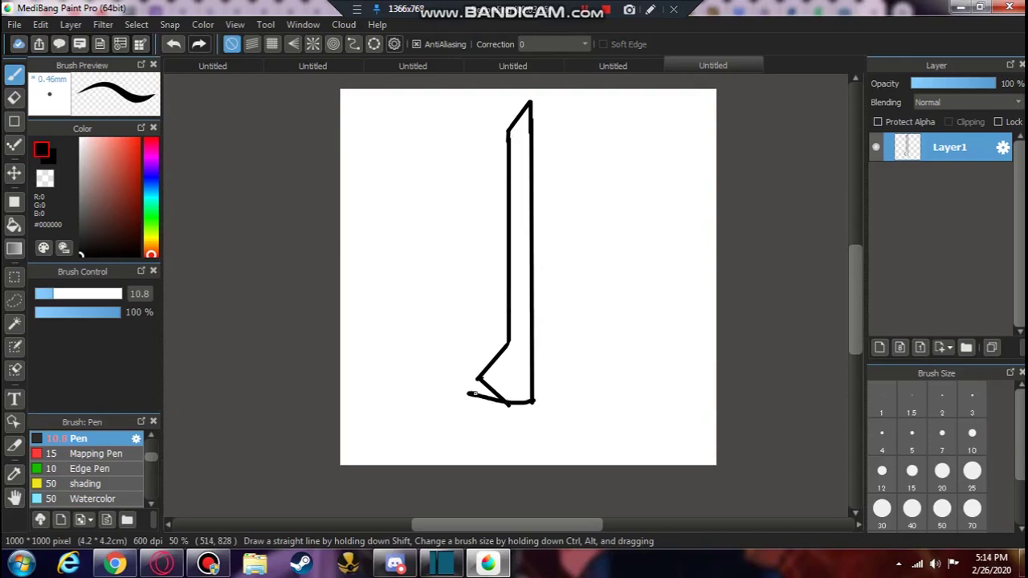
pyautogui.press('e')
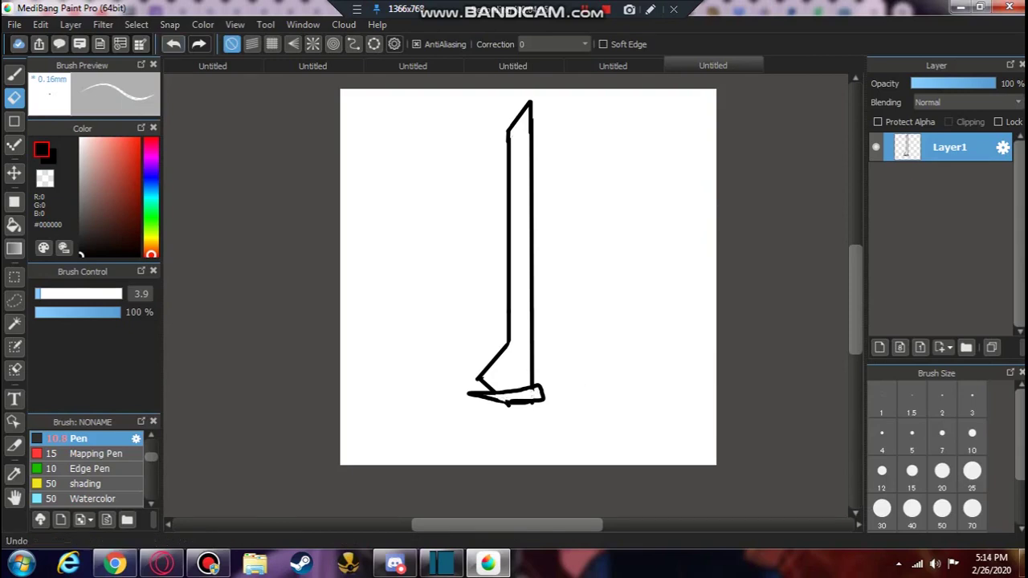
pyautogui.hotkey('ctrl', 'z')
# - Erase the angular spur with the eraser at size 17 and redraw it slightly lower with straight lines from an extended left blade edge
pyautogui.click(65, 294)
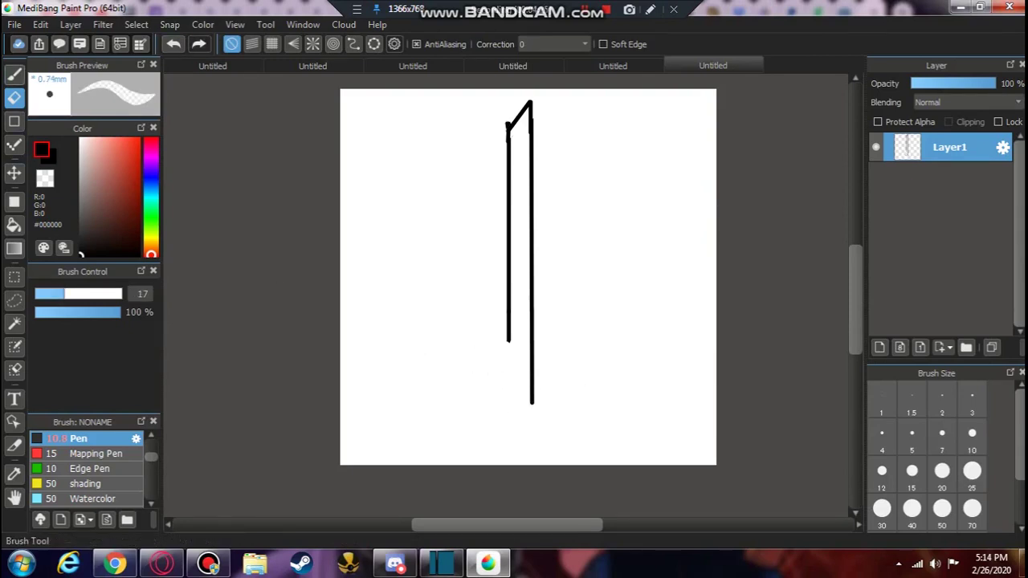
pyautogui.press('u')
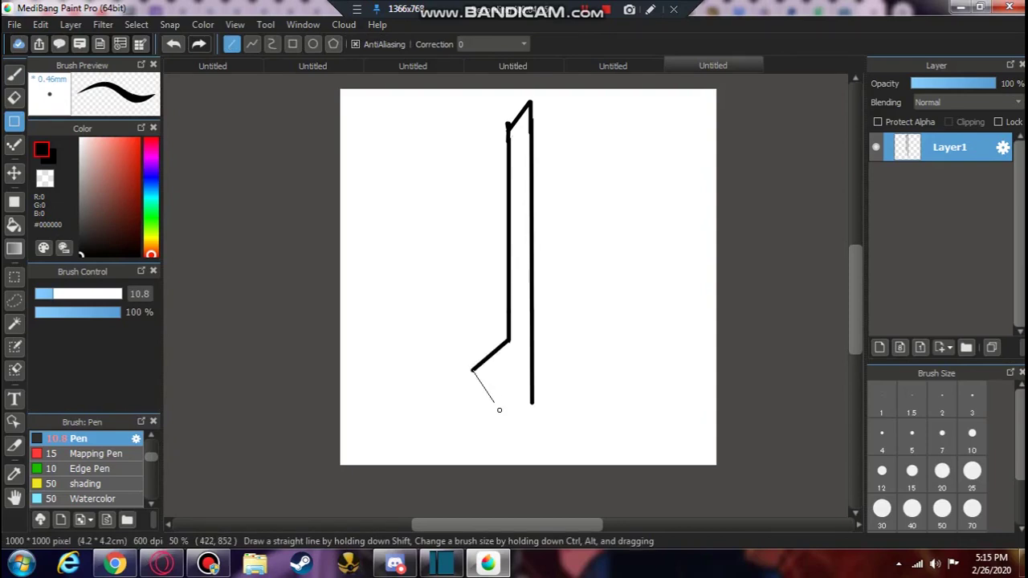
pyautogui.click(501, 404)
pyautogui.hotkey('ctrl', 'z')
pyautogui.hotkey('ctrl', 'z')
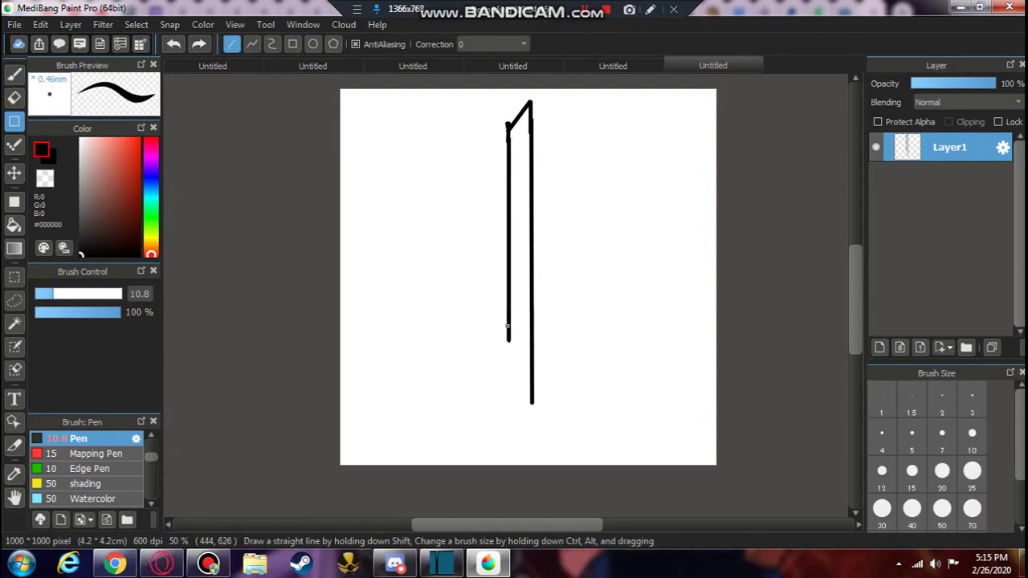
pyautogui.moveTo(509, 326); pyautogui.dragTo(509, 368)
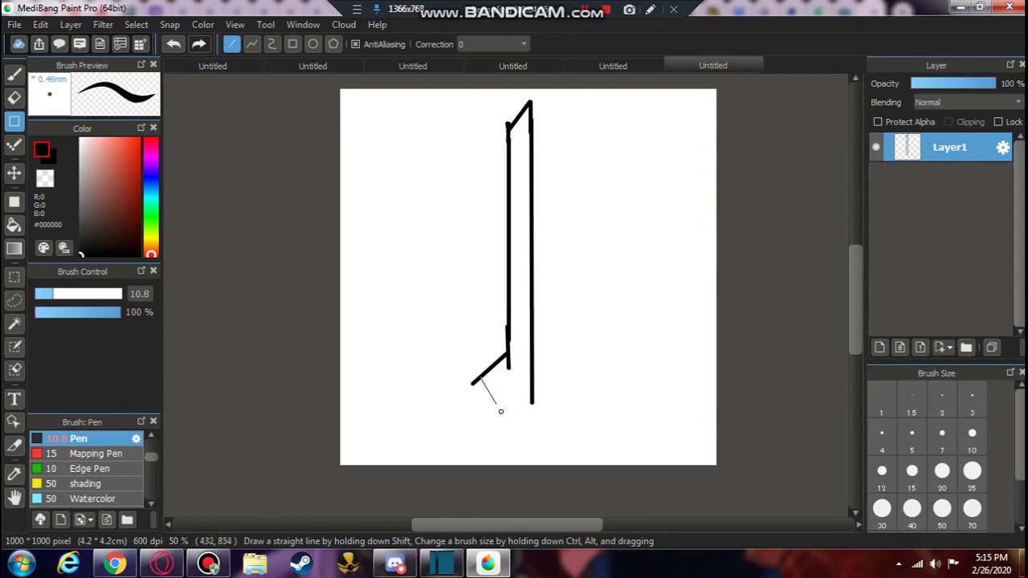
pyautogui.press('e')
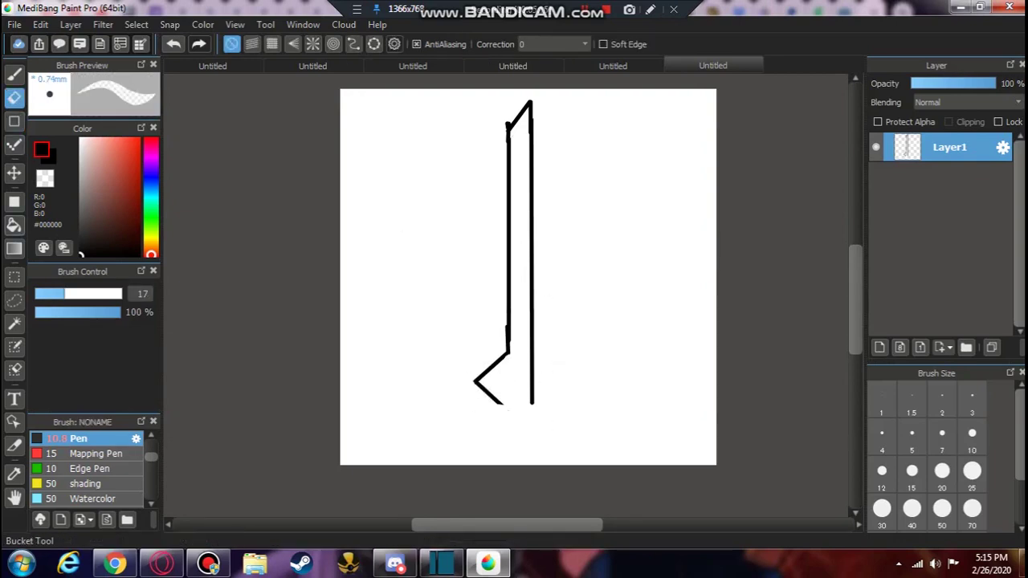
# - Erase a band across the middle of the blade, lasso the section below it, move it straight up to rejoin the lines, and deselect
pyautogui.moveTo(566, 245); pyautogui.dragTo(470, 245)
pyautogui.click(14, 299)
pyautogui.moveTo(535, 241)
pyautogui.mouseDown()
pyautogui.moveTo(441, 367)
pyautogui.moveTo(539, 239)
pyautogui.mouseUp()
pyautogui.press('v')
pyautogui.moveTo(506, 337); pyautogui.dragTo(505, 300)
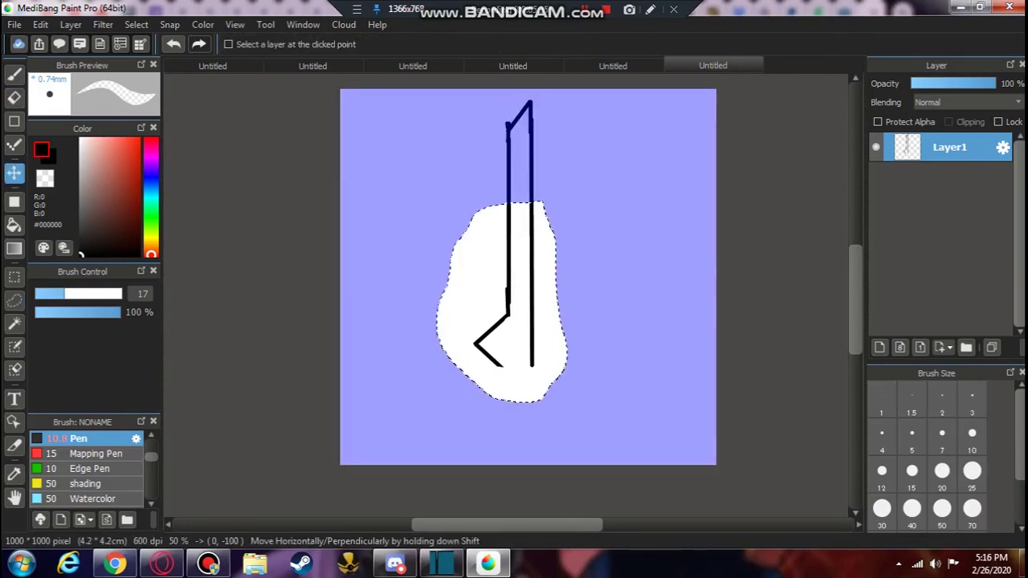
pyautogui.press('m')
pyautogui.hotkey('ctrl', 'd')
# - Draw a curved guard outline freehand around the blade's base with the size 10.8 pen, tapering to a point on the left
pyautogui.scroll(-1, 543, 355)
pyautogui.scroll(4, 539, 356)
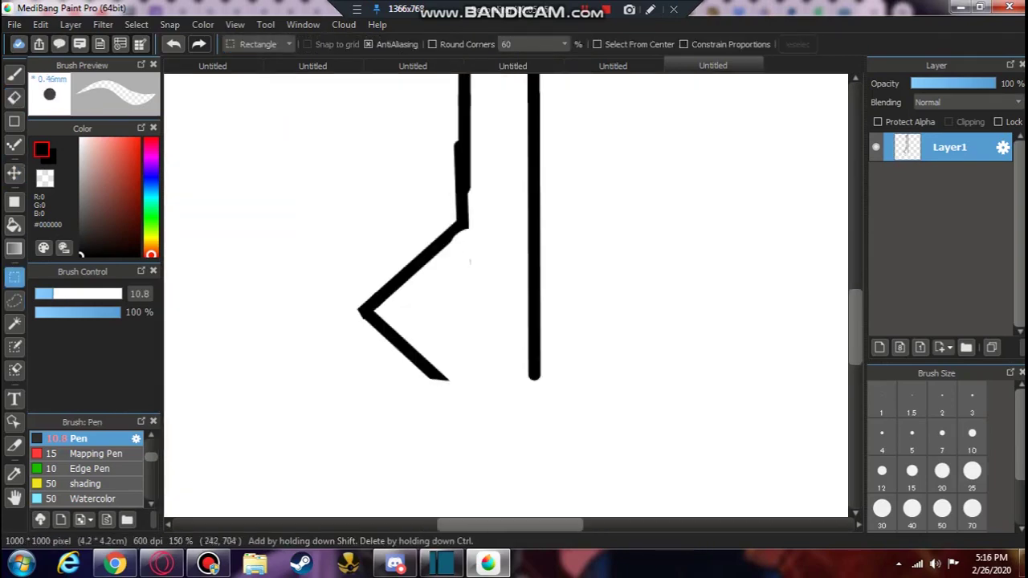
pyautogui.click(14, 73)
pyautogui.moveTo(339, 348)
pyautogui.mouseDown()
pyautogui.moveTo(552, 330)
pyautogui.moveTo(563, 384)
pyautogui.moveTo(465, 406)
pyautogui.moveTo(362, 388)
pyautogui.moveTo(295, 356)
pyautogui.moveTo(382, 355)
pyautogui.mouseUp()
# - Erase the ends of the spur line and the right blade edge that run inside the guard
pyautogui.press('e')
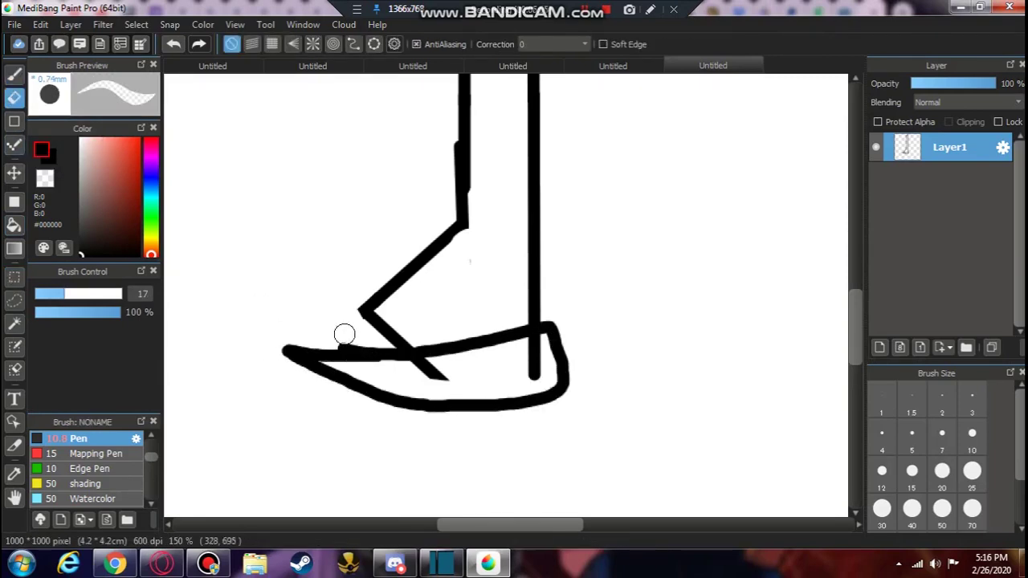
pyautogui.moveTo(440, 376); pyautogui.dragTo(416, 370)
pyautogui.moveTo(536, 372); pyautogui.dragTo(534, 342)
# - Lasso the guard, start transforming it, tilt it slightly clockwise and shift it up against the blade's base
pyautogui.scroll(-4, 534, 342)
pyautogui.scroll(3, 534, 341)
pyautogui.press('m')
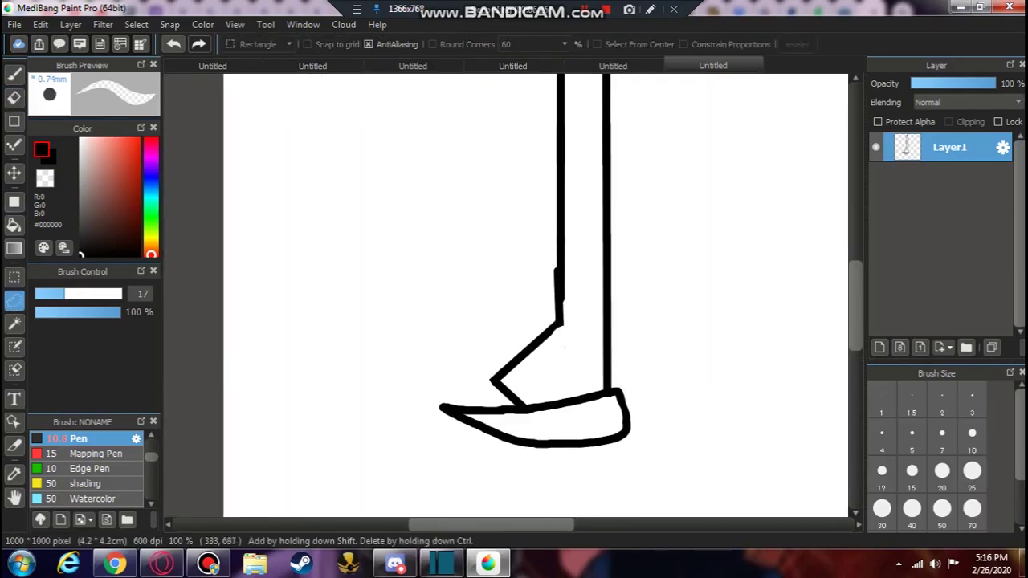
pyautogui.click(135, 24)
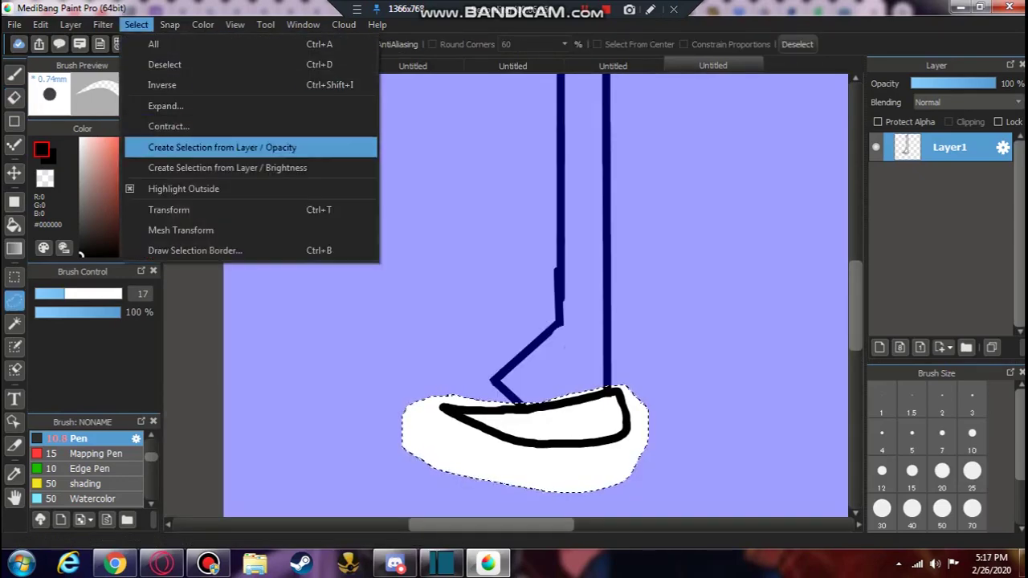
pyautogui.click(168, 209)
pyautogui.moveTo(530, 402); pyautogui.dragTo(539, 393)
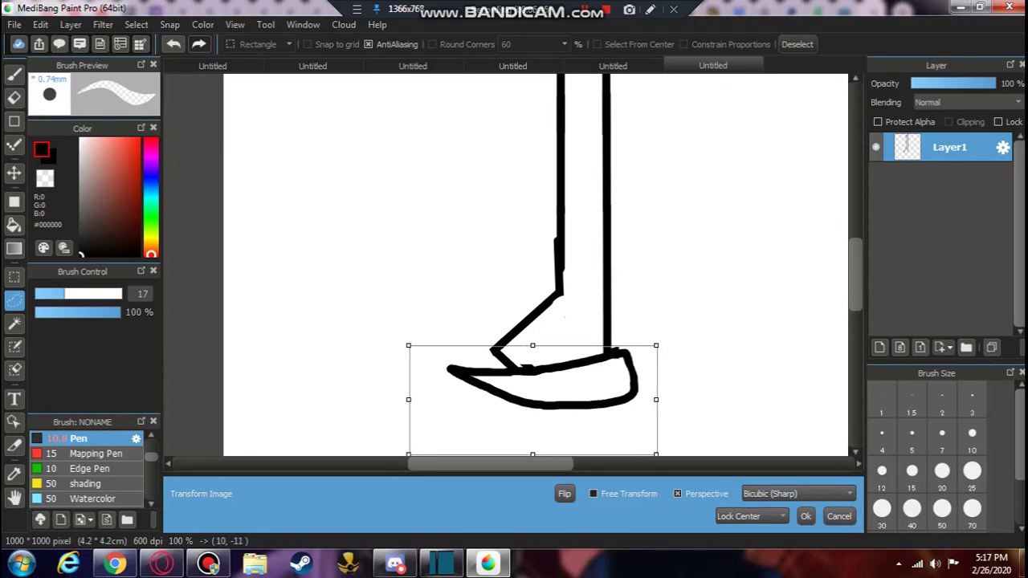
pyautogui.moveTo(675, 378); pyautogui.dragTo(669, 402)
pyautogui.moveTo(530, 386); pyautogui.dragTo(516, 377)
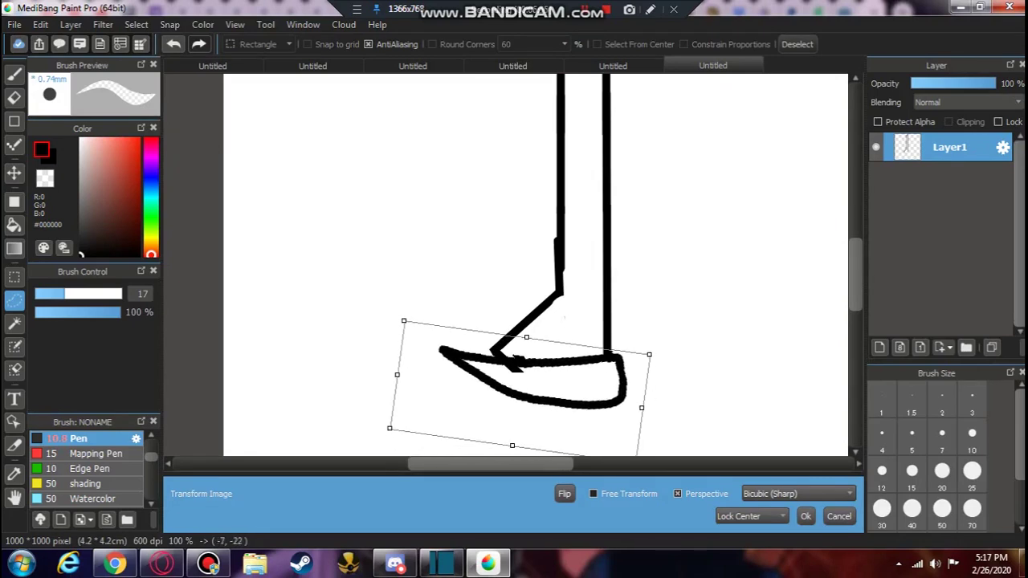
# - Mirror the guard so its point faces right, tilt the point upward, fit it under the blade's base, apply the transform and deselect
pyautogui.scroll(-3, 668, 390)
pyautogui.scroll(3, 669, 378)
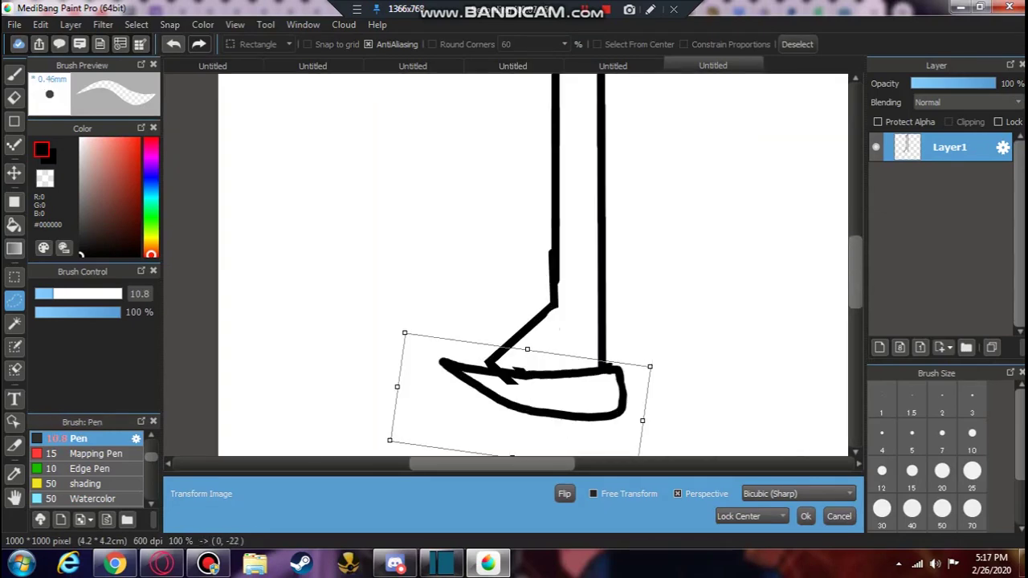
pyautogui.moveTo(667, 377); pyautogui.dragTo(707, 293)
pyautogui.scroll(-2, 641, 396)
pyautogui.moveTo(624, 384)
pyautogui.mouseDown()
pyautogui.moveTo(618, 391)
pyautogui.moveTo(623, 377)
pyautogui.mouseUp()
pyautogui.scroll(1, 611, 385)
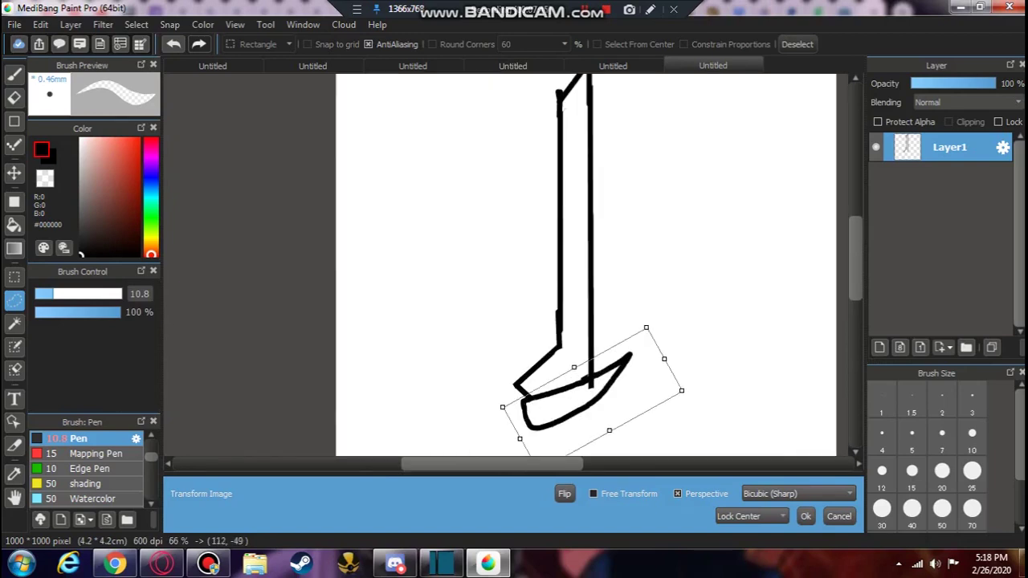
pyautogui.click(805, 516)
pyautogui.press('v')
pyautogui.hotkey('ctrl', 'd')
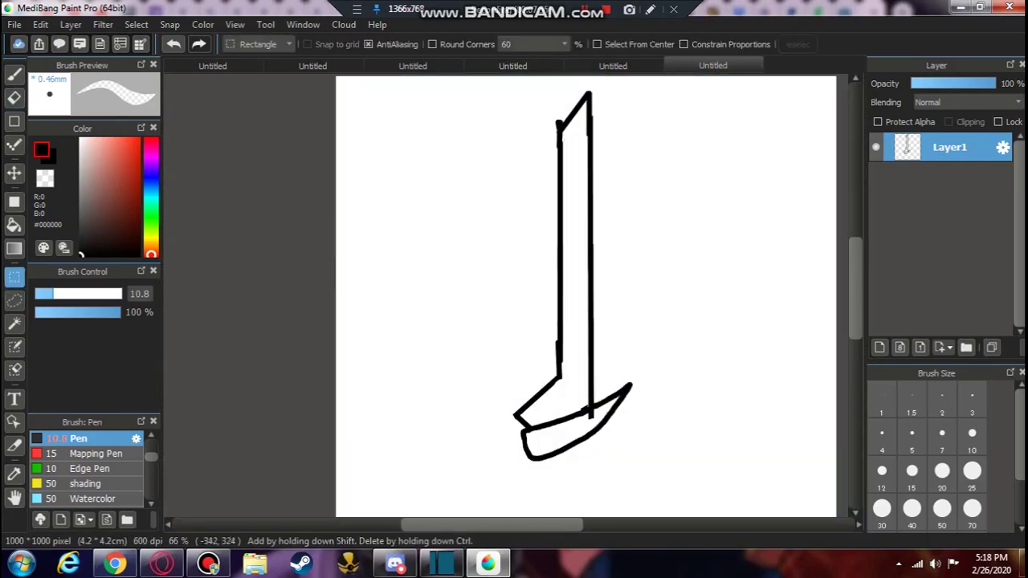
# - Erase the stray line ends where the blade meets the guard and the bump on the lower left blade edge with the size 17 eraser
pyautogui.click(14, 97)
pyautogui.scroll(5, 611, 367)
pyautogui.moveTo(523, 341); pyautogui.dragTo(458, 339)
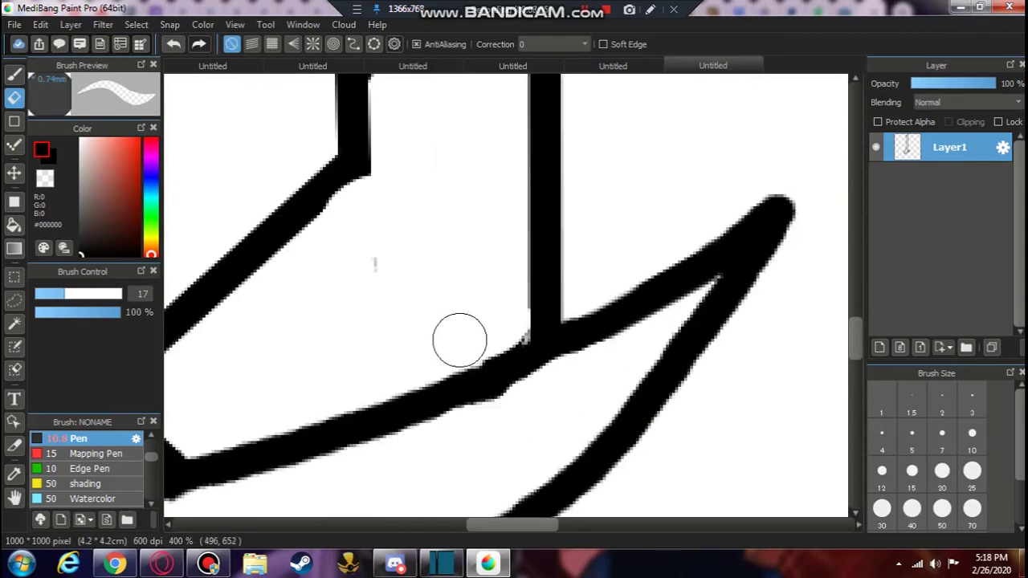
pyautogui.hscroll(-3, 563, 498)
pyautogui.moveTo(385, 509); pyautogui.dragTo(460, 498)
pyautogui.scroll(-1, 460, 498)
pyautogui.scroll(4, 507, 305)
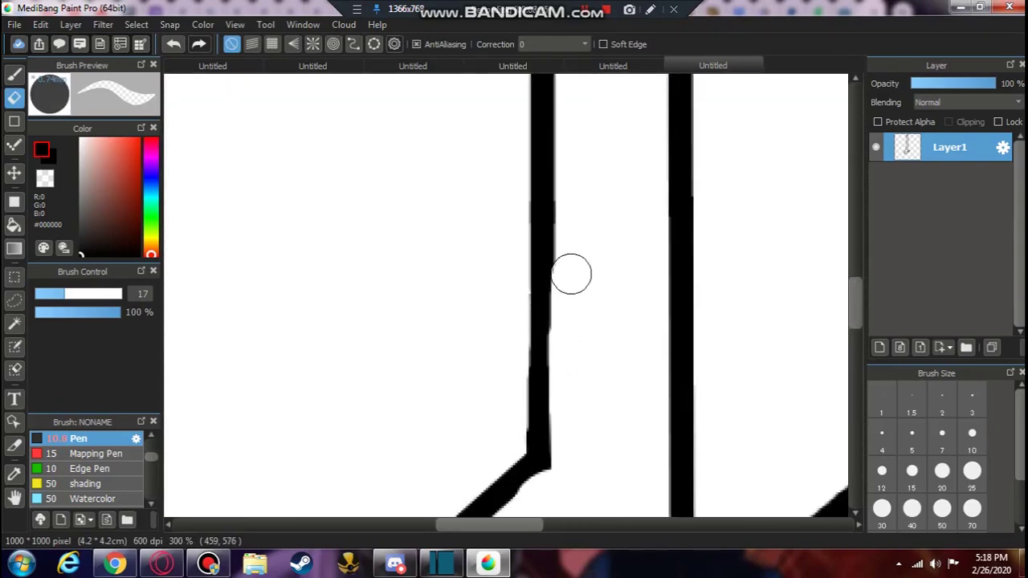
pyautogui.scroll(1, 571, 273)
pyautogui.scroll(-6, 607, 175)
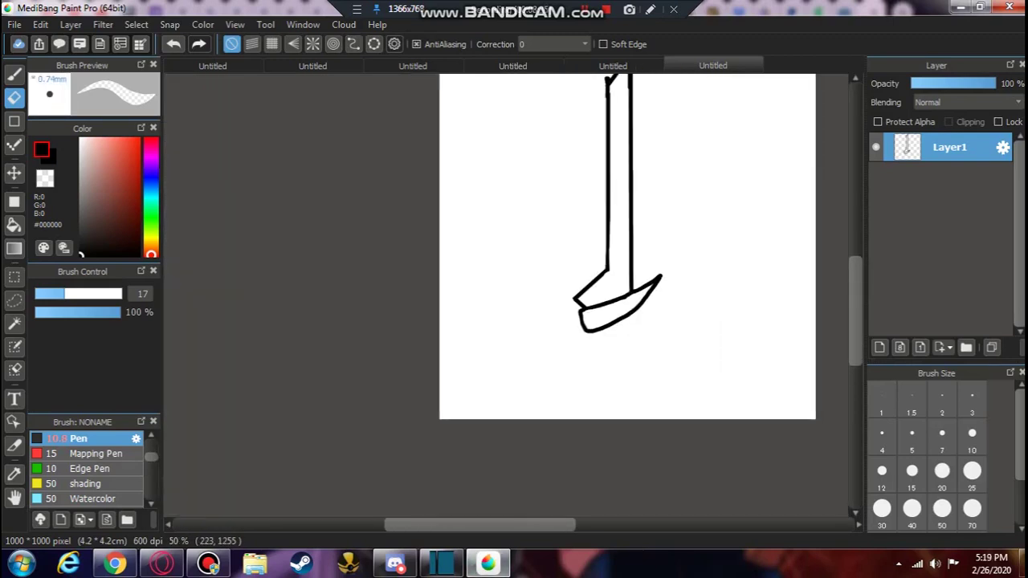
# - Erase the stub sticking out at the lower corner of the blade's tip and reduce the eraser to size 1
pyautogui.scroll(5, 576, 199)
pyautogui.moveTo(578, 199); pyautogui.dragTo(591, 221)
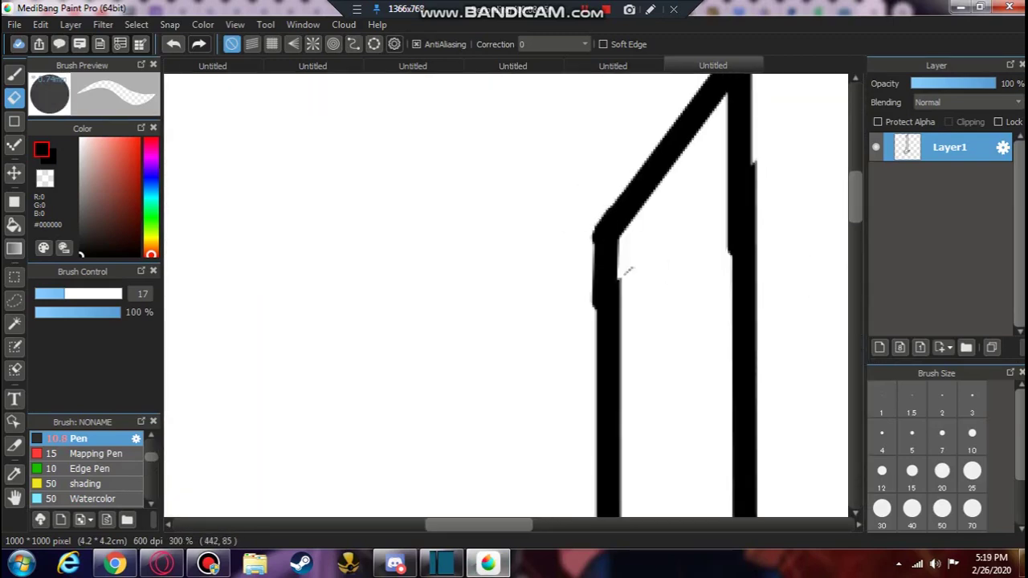
pyautogui.press('[')
pyautogui.press('[')
pyautogui.press('[')
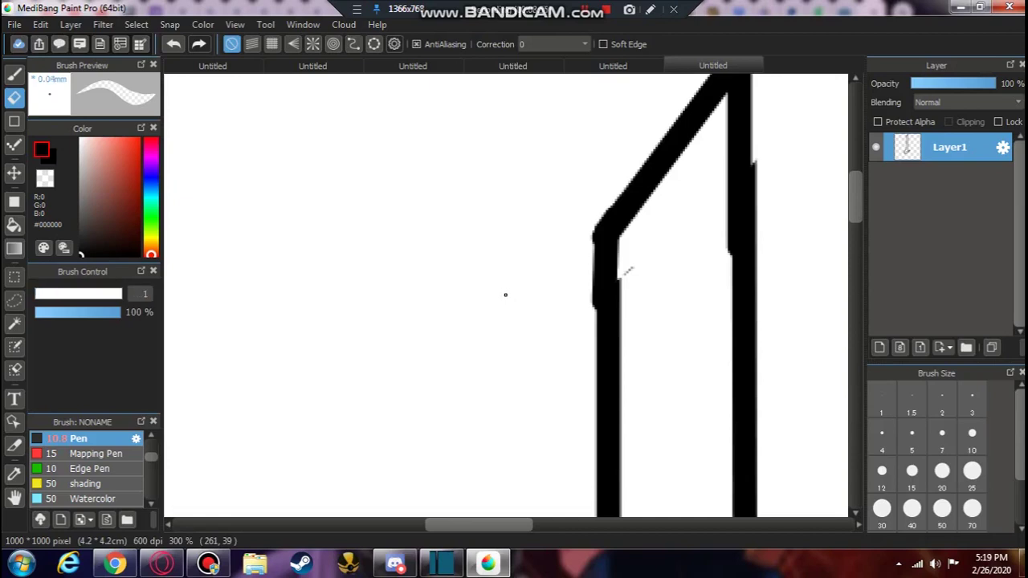
# - Draw a thin inner line at size 1.4 parallel to the tip's slant and start it down alongside the left blade edge
pyautogui.press('b')
pyautogui.moveTo(731, 104)
pyautogui.mouseDown()
pyautogui.moveTo(628, 247)
pyautogui.moveTo(722, 141)
pyautogui.moveTo(633, 247)
pyautogui.mouseUp()
pyautogui.hotkey('ctrl', 'z')
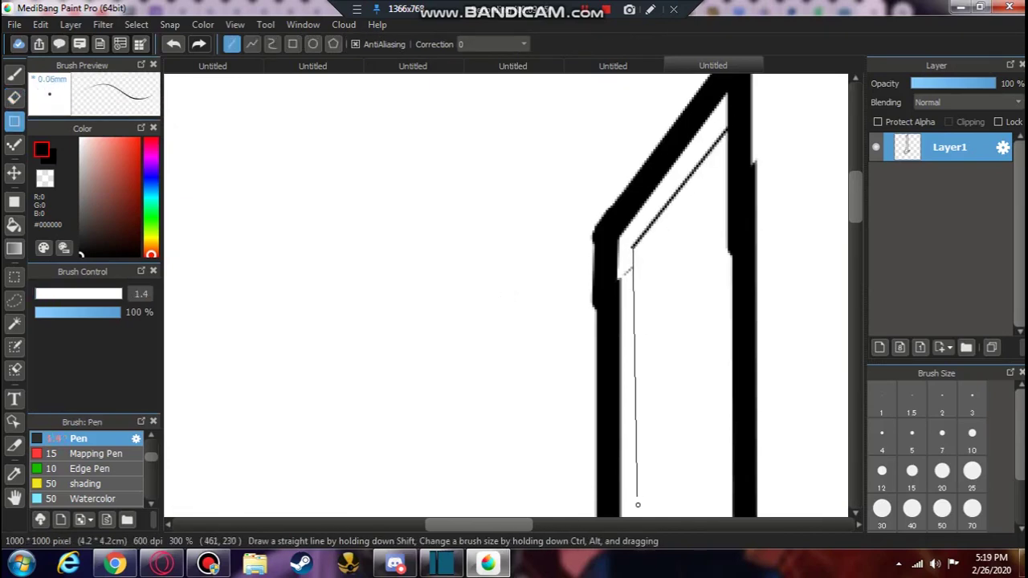
pyautogui.moveTo(638, 504); pyautogui.dragTo(636, 514)
pyautogui.scroll(-3, 633, 257)
# - Continue the thin inner line down the left blade edge and around the flared base to the guard, and dismiss the registration pop-up
pyautogui.moveTo(633, 254); pyautogui.dragTo(635, 517)
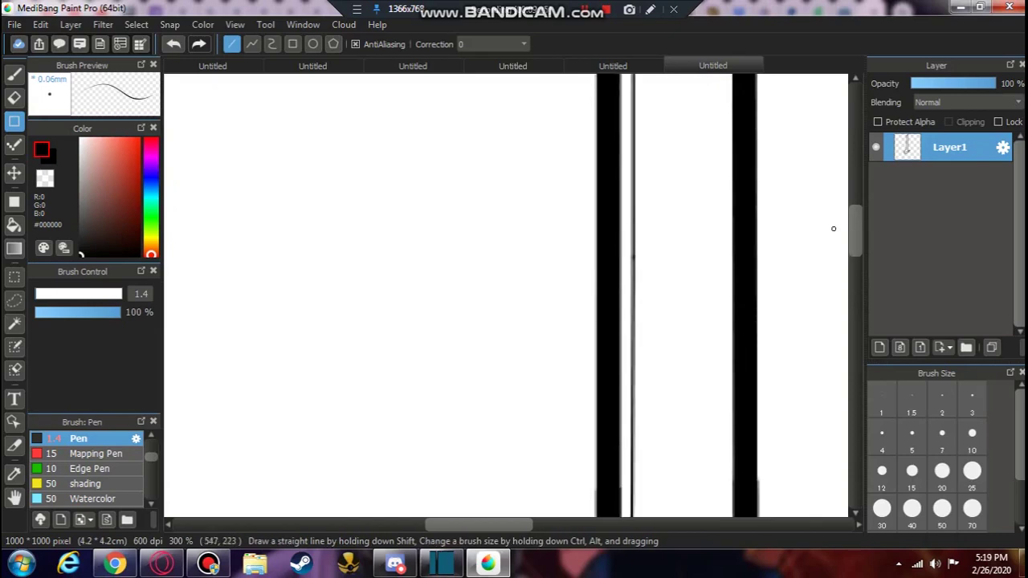
pyautogui.scroll(-3, 834, 229)
pyautogui.scroll(2, 667, 201)
pyautogui.hotkey('ctrl', 'z')
pyautogui.moveTo(655, 114); pyautogui.dragTo(656, 488)
pyautogui.scroll(-2, 637, 375)
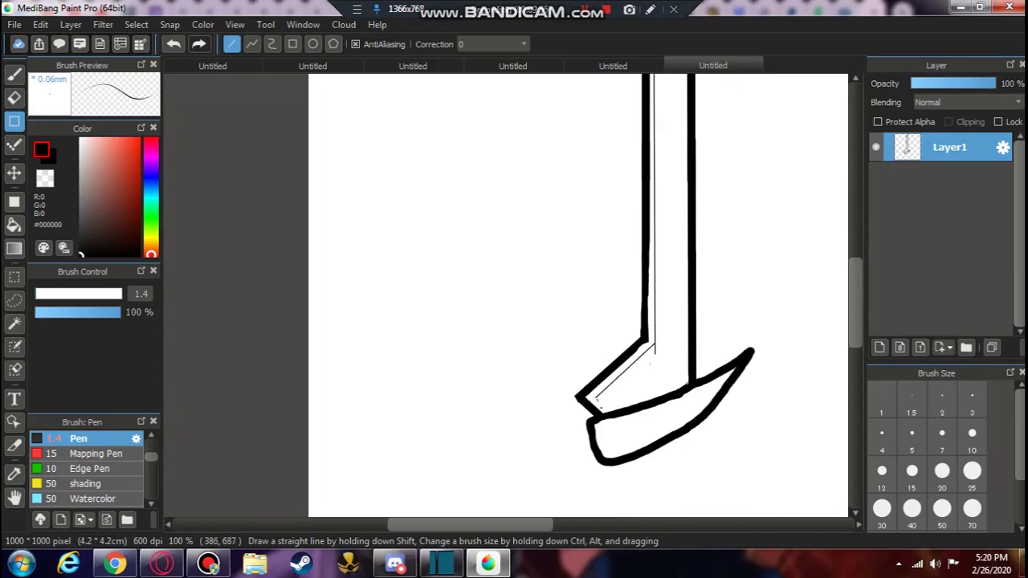
pyautogui.press('Return')
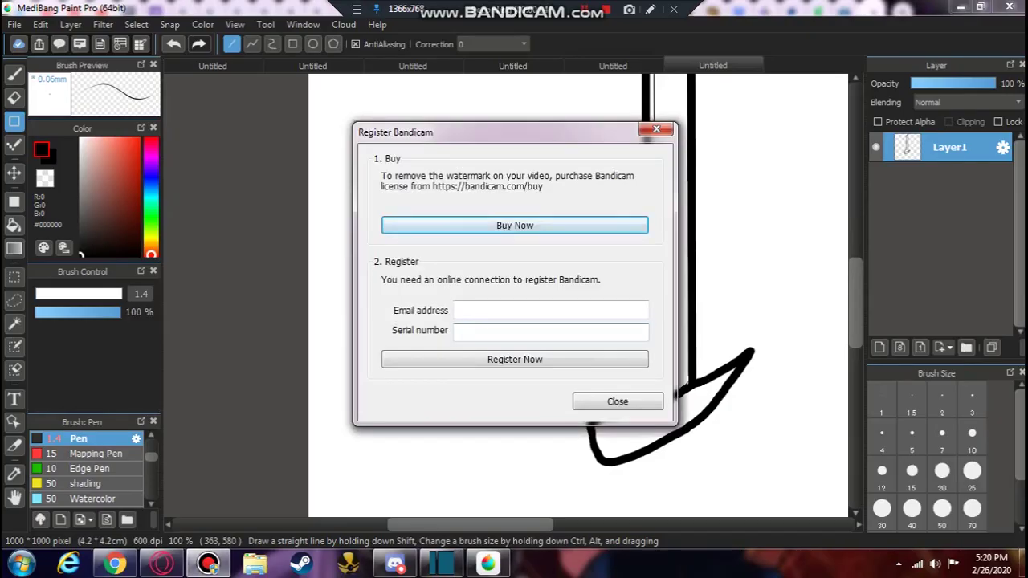
pyautogui.press('Escape')
pyautogui.click(13, 97)
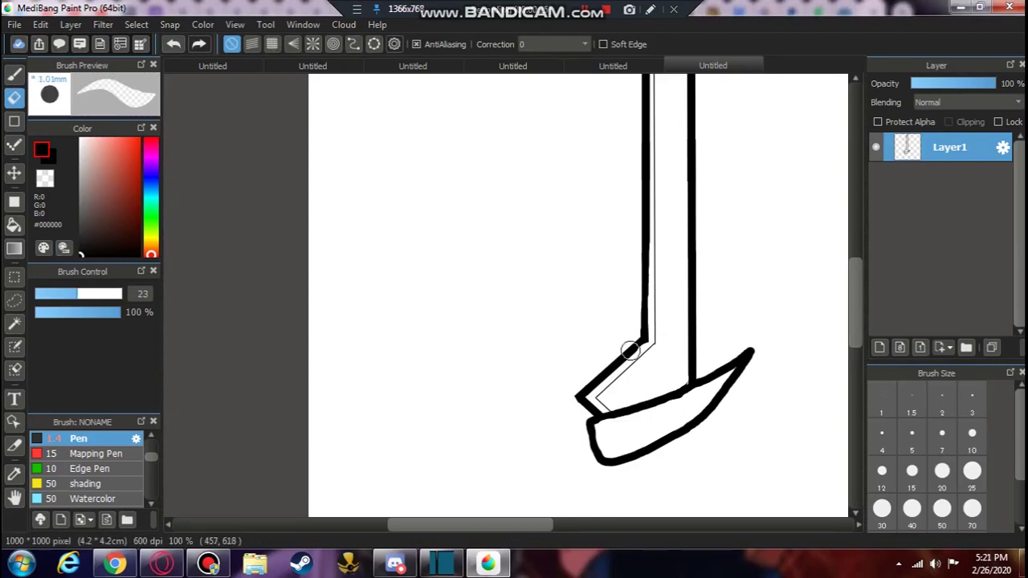
# - Fill the guard and the bevel strip along the left blade edge with grey #6F6F6F using the Bucket tool
pyautogui.moveTo(81, 256)
pyautogui.mouseDown()
pyautogui.moveTo(83, 173)
pyautogui.moveTo(81, 256)
pyautogui.mouseUp()
pyautogui.click(14, 225)
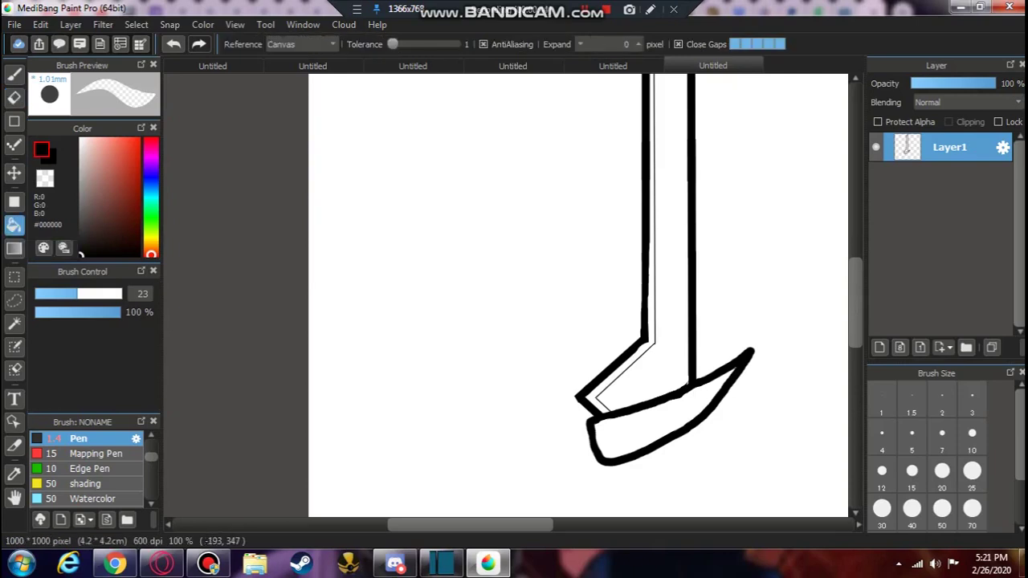
pyautogui.click(80, 205)
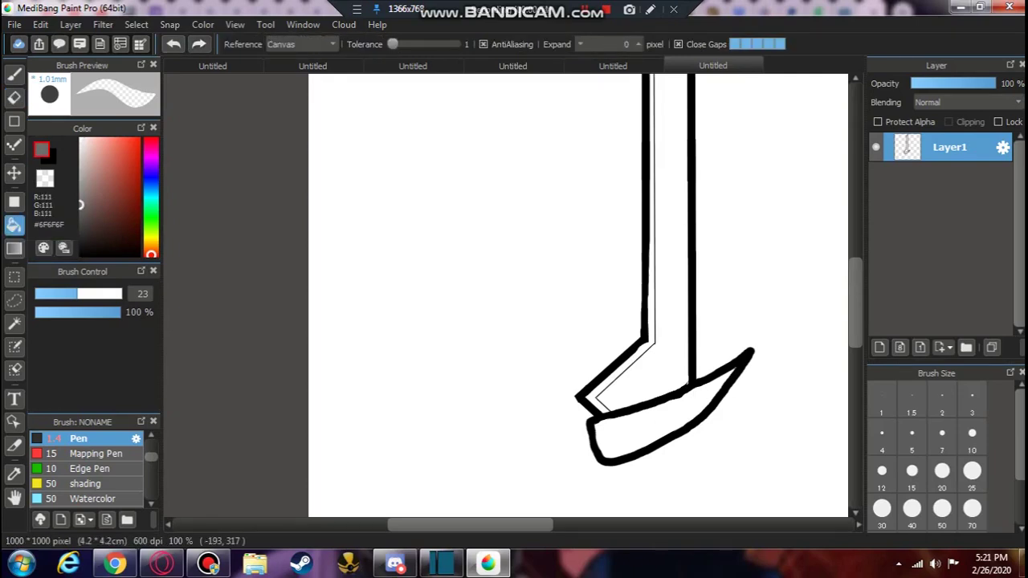
pyautogui.click(658, 422)
pyautogui.click(650, 241)
# - Fill the blade's interior beside the bevel strip with black
pyautogui.click(80, 247)
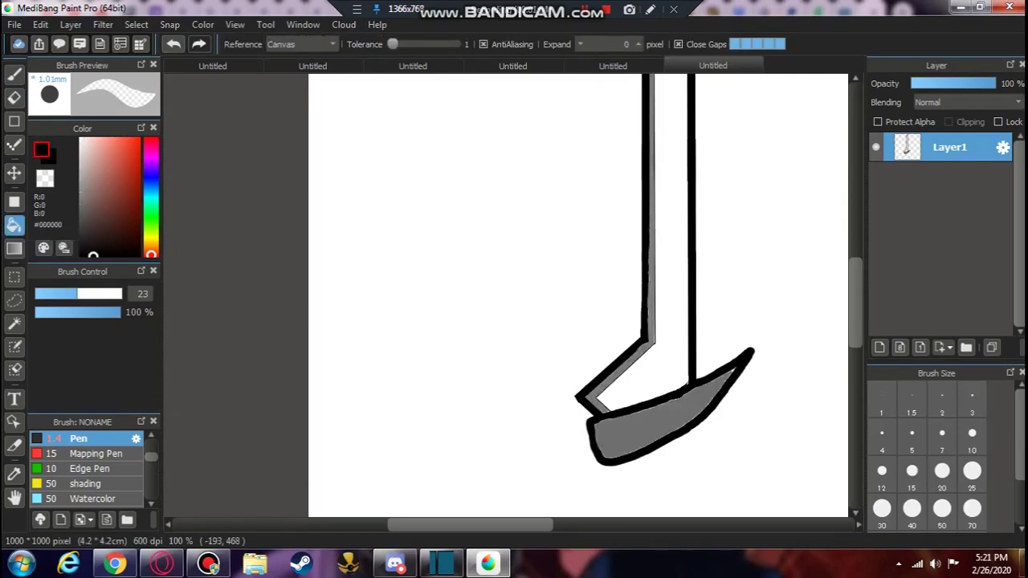
pyautogui.click(671, 374)
pyautogui.scroll(-3, 670, 378)
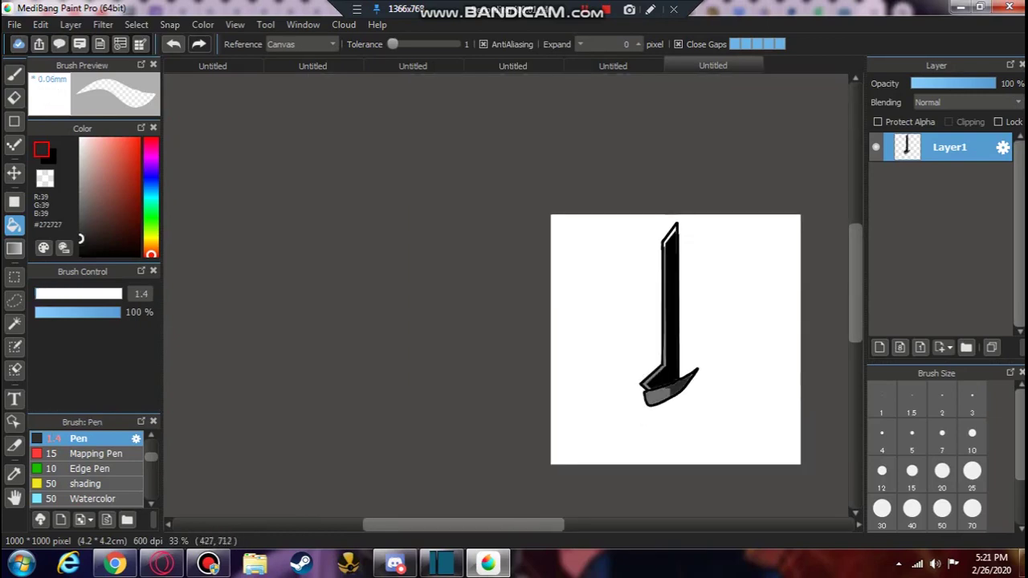
# - Fill the guard with dark grey #272727 and the bevel strip at the blade's tip with grey #7F7F7F
pyautogui.click(659, 396)
pyautogui.scroll(4, 658, 392)
pyautogui.click(80, 197)
pyautogui.click(544, 217)
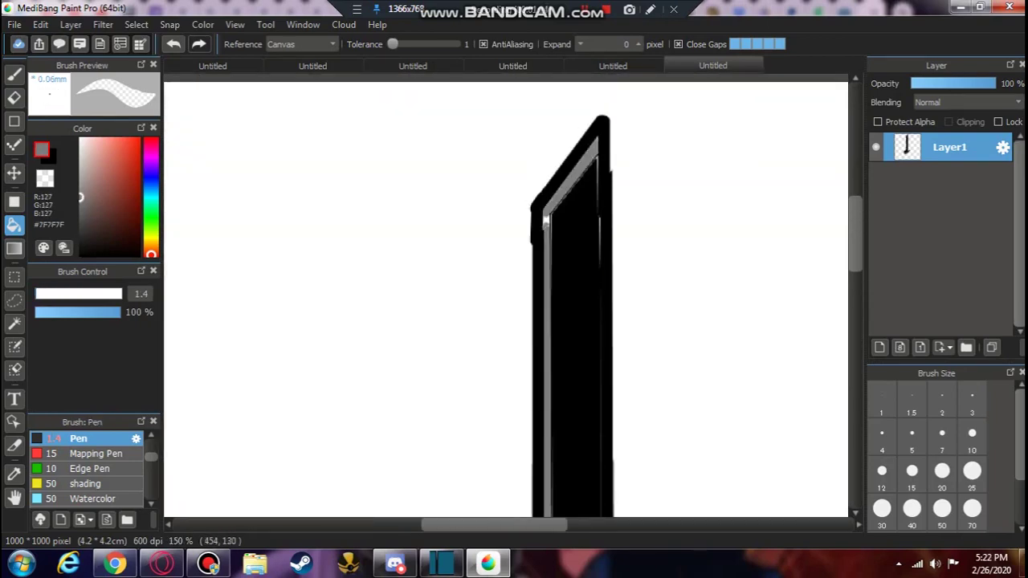
# - Sample black and paint over the light gap along the right blade edge with the size 10.4 pen, then undo the last stroke
pyautogui.press('b')
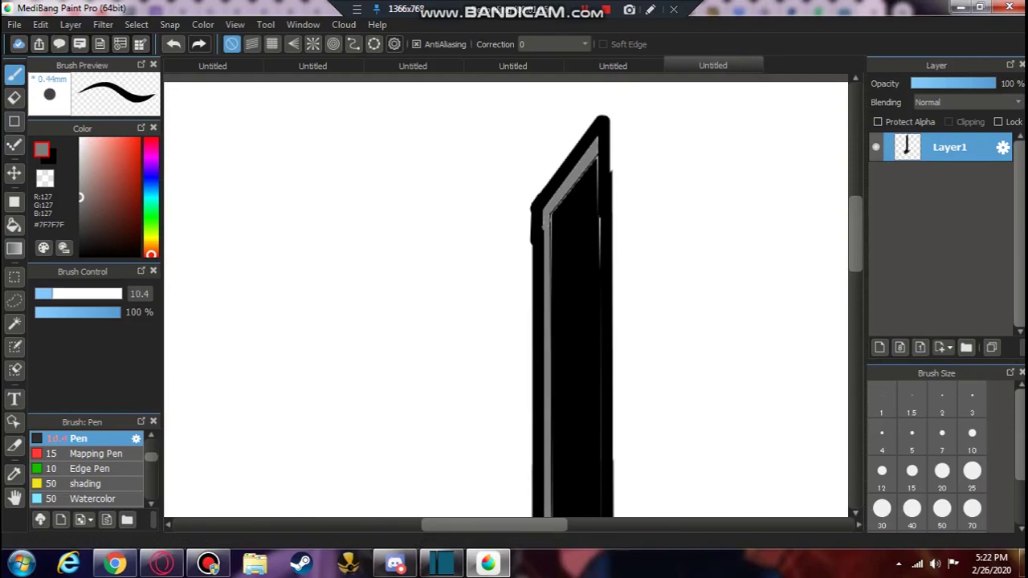
pyautogui.keyDown('alt'); pyautogui.click(596, 169); pyautogui.keyUp('alt')
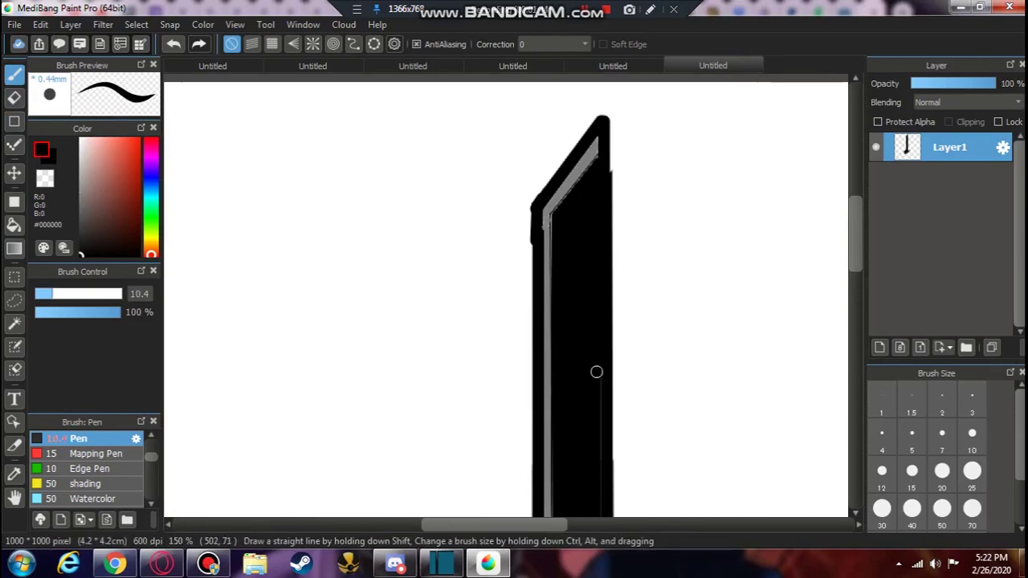
pyautogui.scroll(-8, 597, 377)
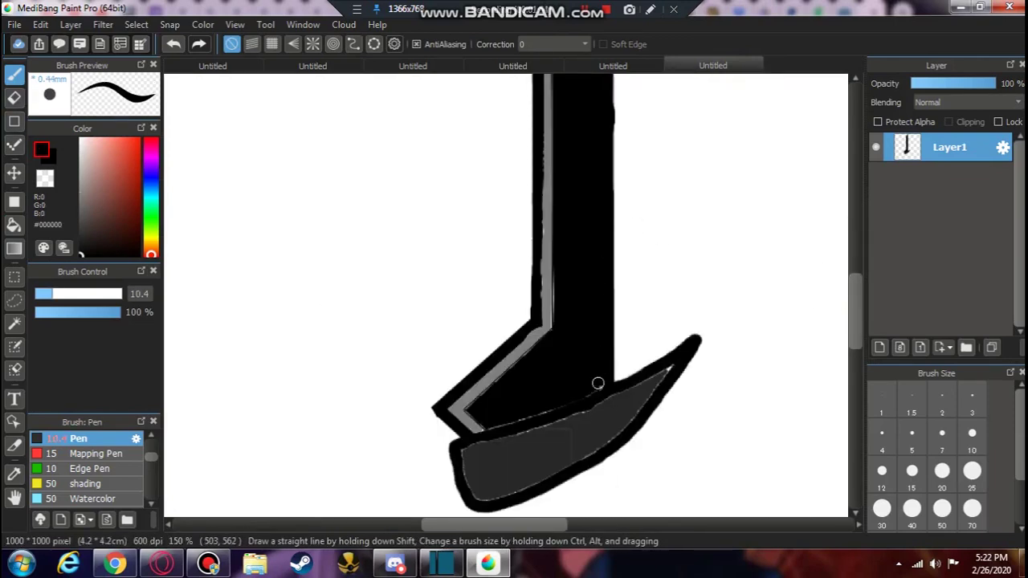
pyautogui.click(173, 43)
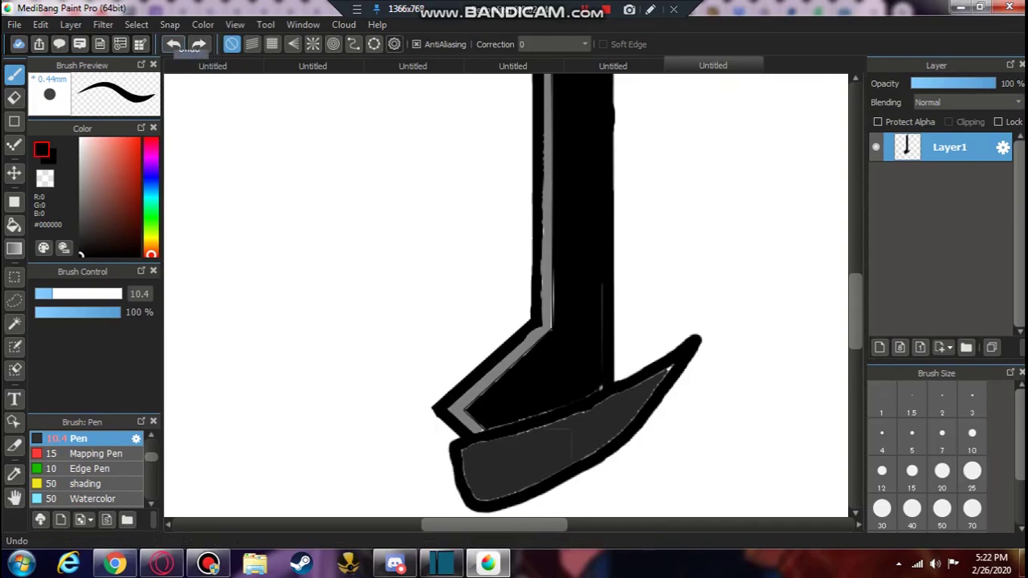
# - Reduce the pen size to 3.9 and fill the blade with near-black #151414
pyautogui.press('[')
pyautogui.press('[')
pyautogui.press('[')
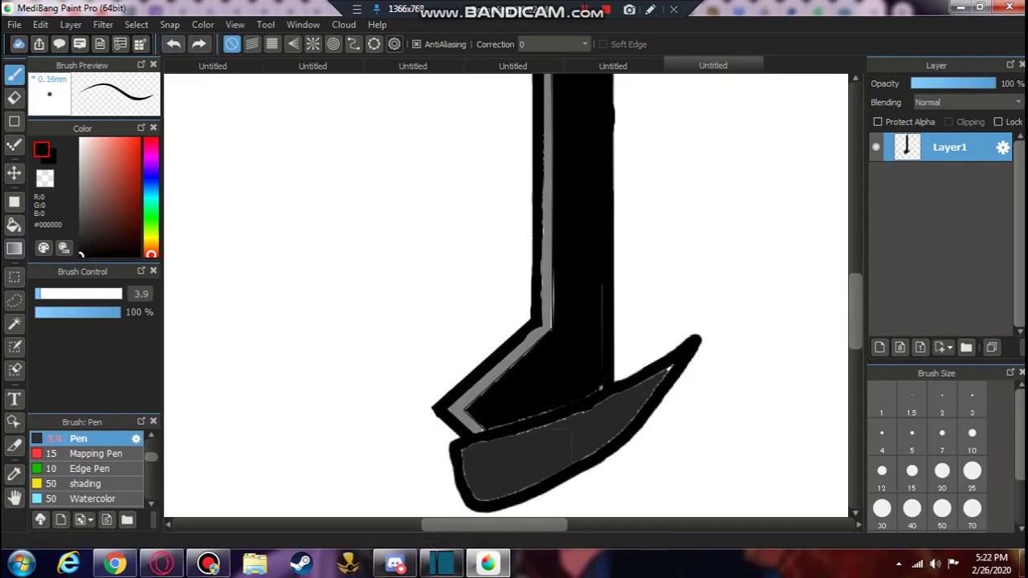
pyautogui.click(80, 234)
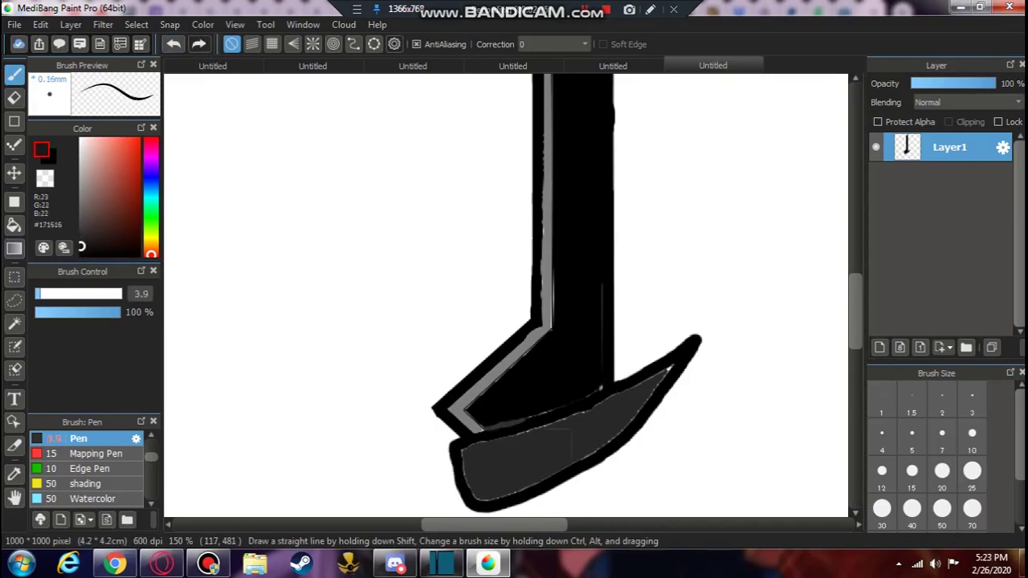
pyautogui.press('g')
# - Undo the recent fills and strokes back to the mid-grey guard and black blade interior
pyautogui.click(173, 43)
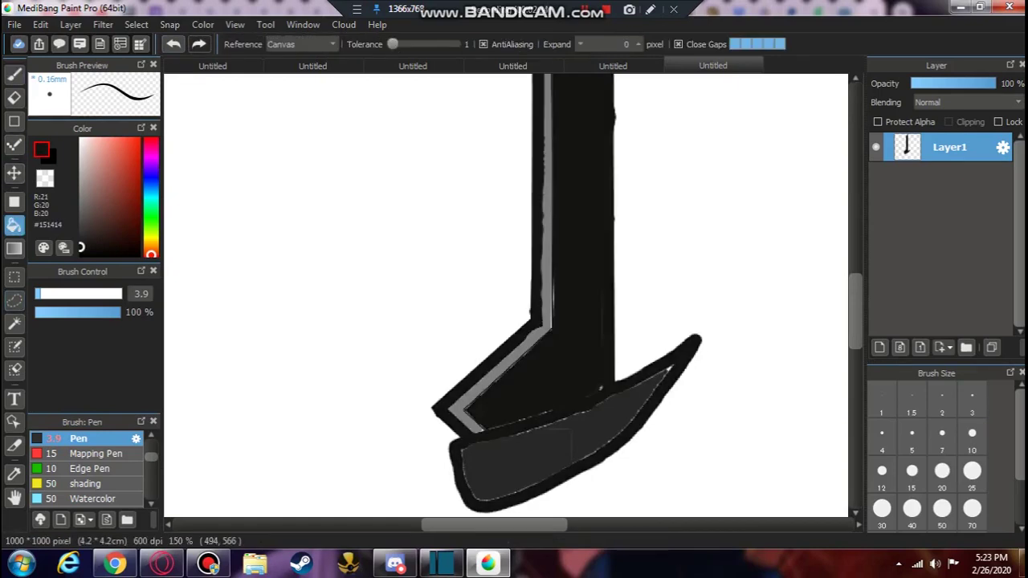
pyautogui.click(199, 43)
pyautogui.click(173, 44)
pyautogui.hotkey('ctrl', 'y')
pyautogui.scroll(3, 582, 506)
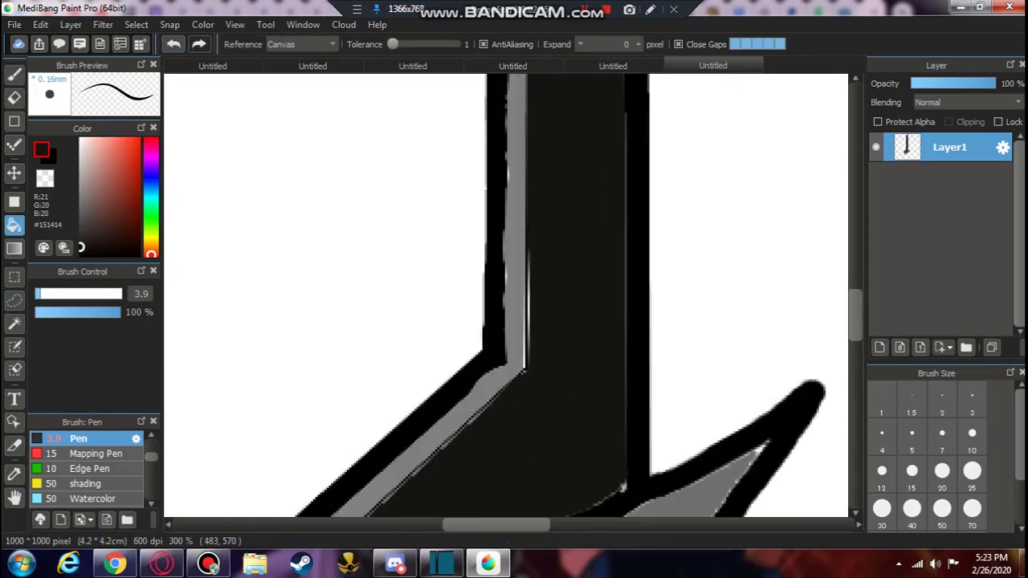
pyautogui.click(442, 314)
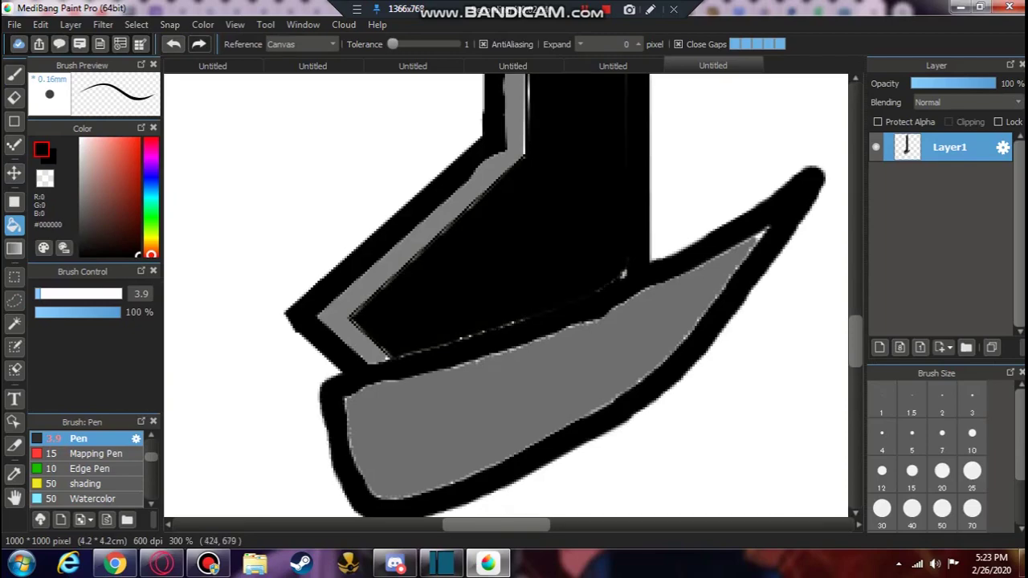
# - Paint over the white gap between the blade's base and the guard with the size 3.9 pen in near-black #171616
pyautogui.scroll(1, 442, 313)
pyautogui.press('b')
pyautogui.moveTo(285, 399)
pyautogui.mouseDown()
pyautogui.moveTo(560, 337)
pyautogui.moveTo(795, 238)
pyautogui.moveTo(356, 397)
pyautogui.moveTo(494, 358)
pyautogui.moveTo(803, 229)
pyautogui.mouseUp()
pyautogui.keyDown('alt'); pyautogui.click(801, 232); pyautogui.keyUp('alt')
pyautogui.keyDown('alt'); pyautogui.click(319, 403); pyautogui.keyUp('alt')
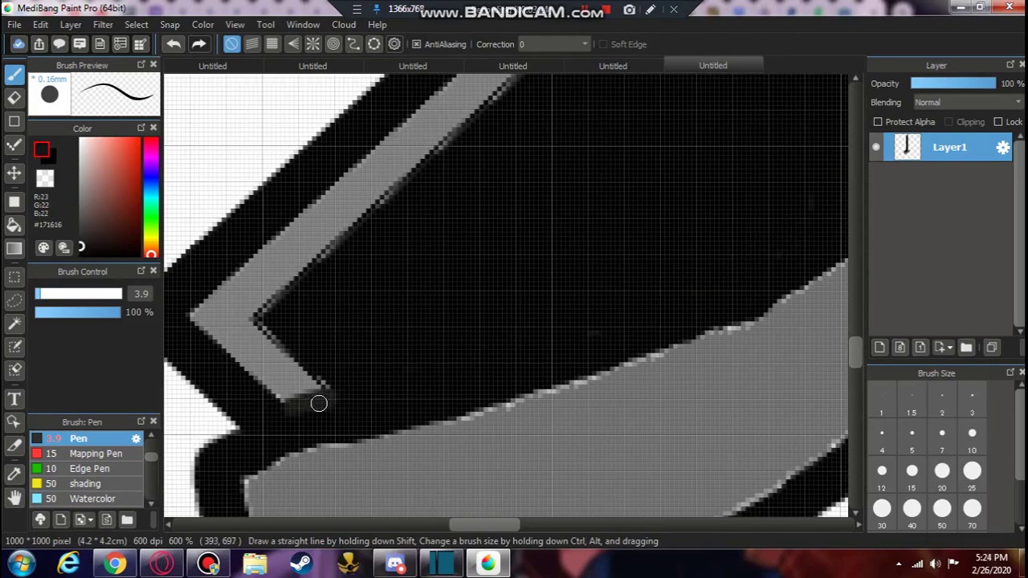
# - Pick the blue-black colour #06070C and fill the blade's interior with it
pyautogui.hscroll(3, 494, 514)
pyautogui.moveTo(84, 248); pyautogui.dragTo(98, 254)
pyautogui.click(151, 181)
pyautogui.click(109, 250)
pyautogui.click(14, 225)
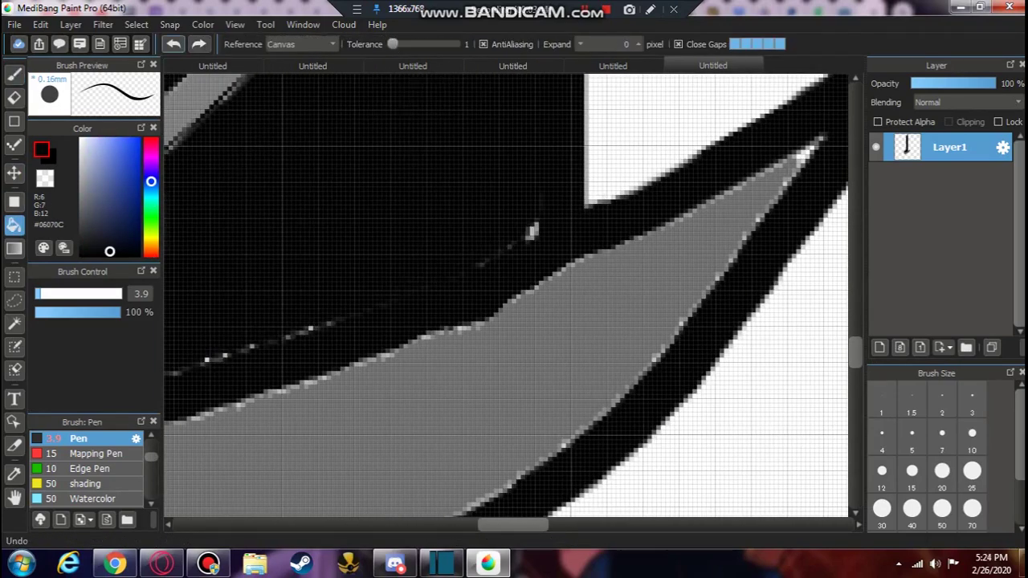
pyautogui.click(530, 230)
pyautogui.scroll(-3, 530, 231)
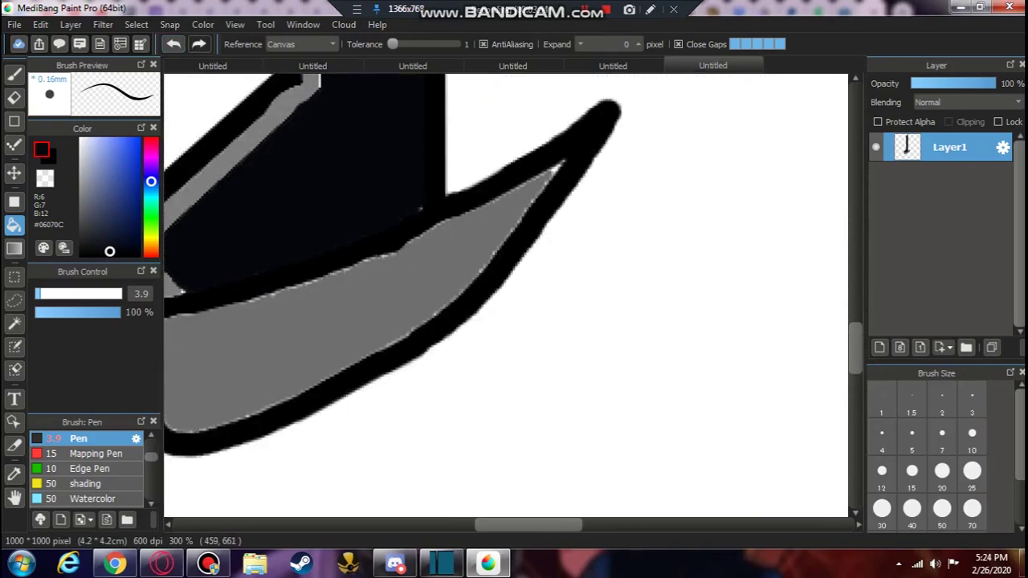
# - Refill the blade's interior with the dark navy colour #050815
pyautogui.scroll(-3, 530, 482)
pyautogui.scroll(2, 531, 482)
pyautogui.click(116, 247)
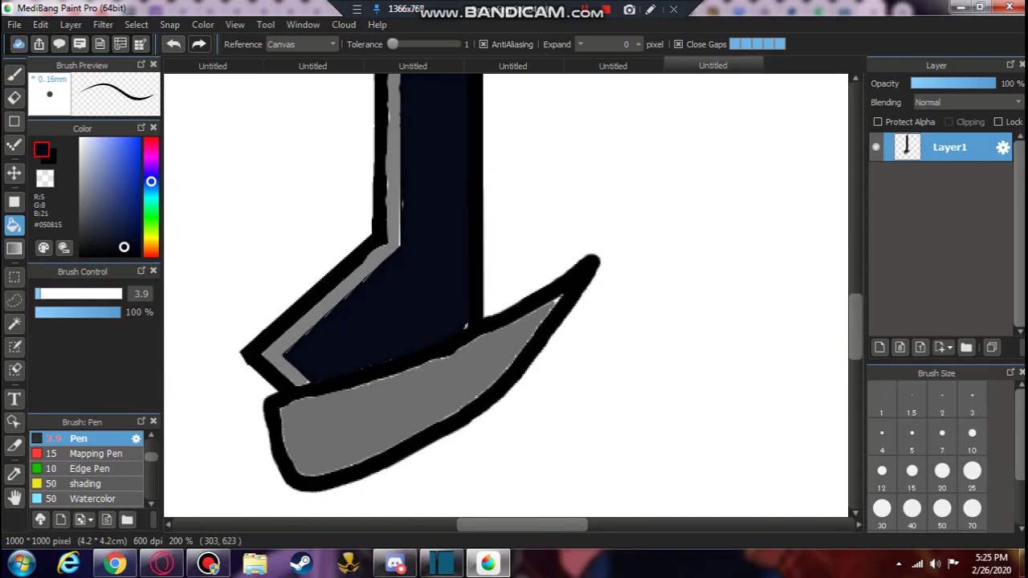
pyautogui.scroll(2, 466, 326)
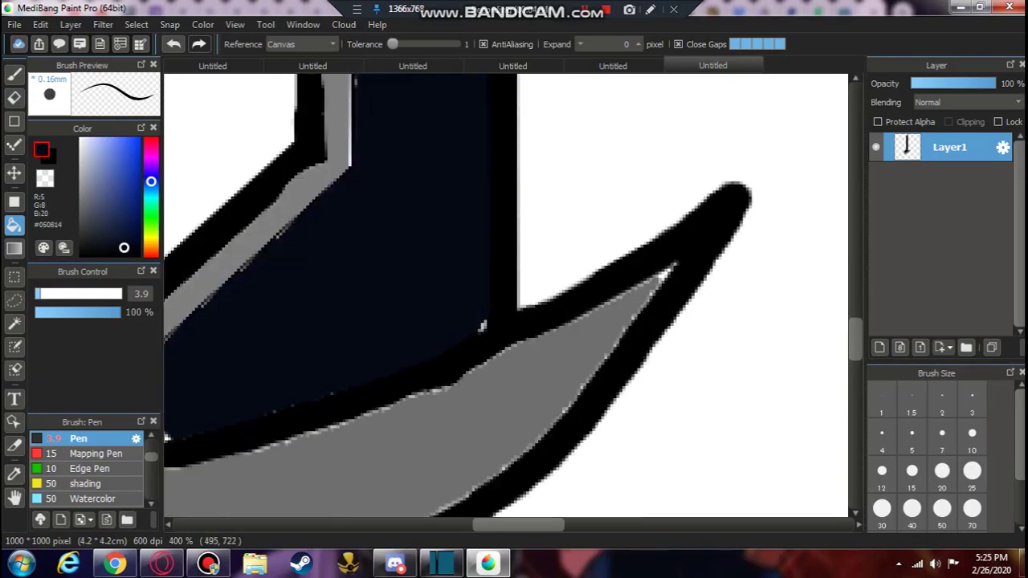
pyautogui.hscroll(-3, 482, 325)
# - Cover the gap above the guard with black and draw a #1C1C1C line along the blade-guard border with the size 3.9 pen
pyautogui.click(81, 241)
pyautogui.press('b')
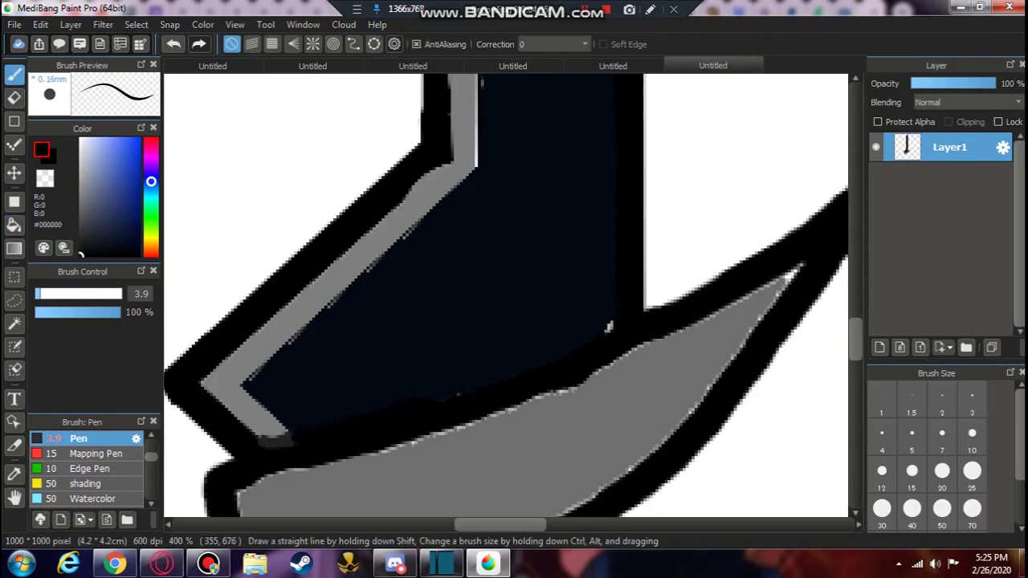
pyautogui.click(80, 244)
pyautogui.moveTo(271, 440)
pyautogui.mouseDown()
pyautogui.moveTo(498, 383)
pyautogui.moveTo(593, 337)
pyautogui.mouseUp()
pyautogui.scroll(-5, 509, 305)
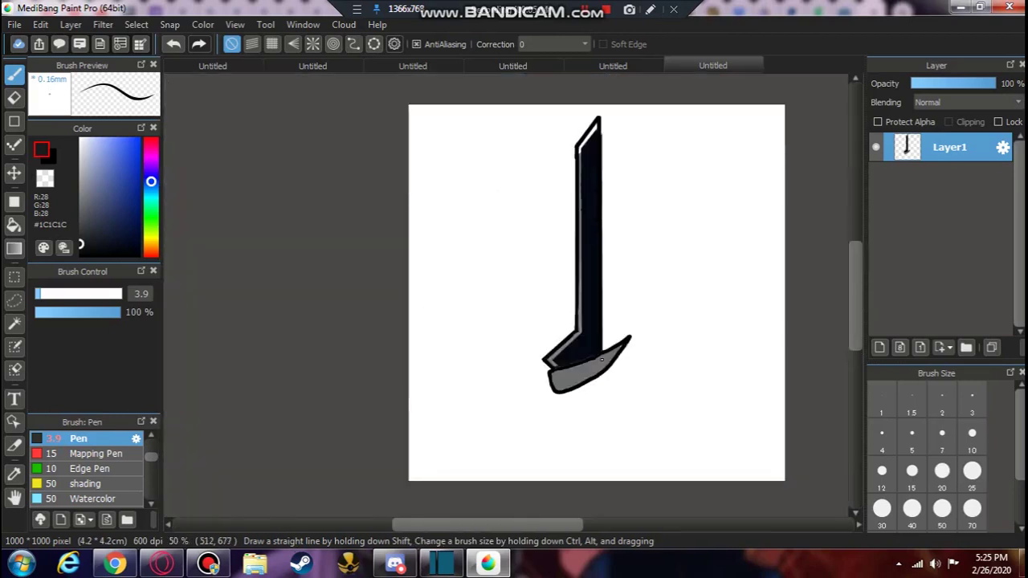
# - Fill the navy blade interior with black #000000
pyautogui.scroll(2, 509, 305)
pyautogui.press('g')
pyautogui.scroll(-2, 509, 305)
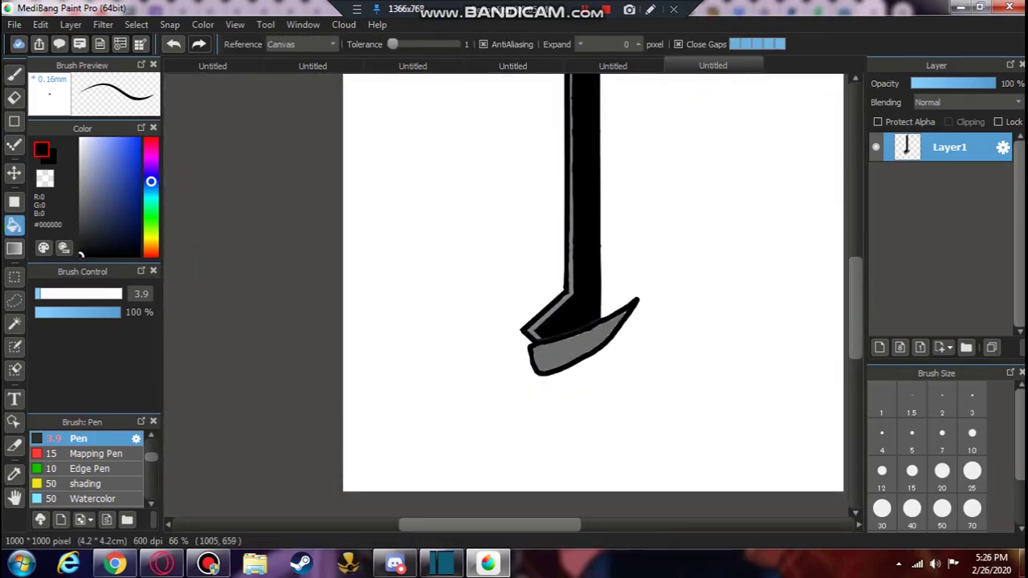
# - Fill the white bevel strip at the blade's tip with grey #7F7F7F
pyautogui.scroll(4, 510, 305)
pyautogui.click(81, 197)
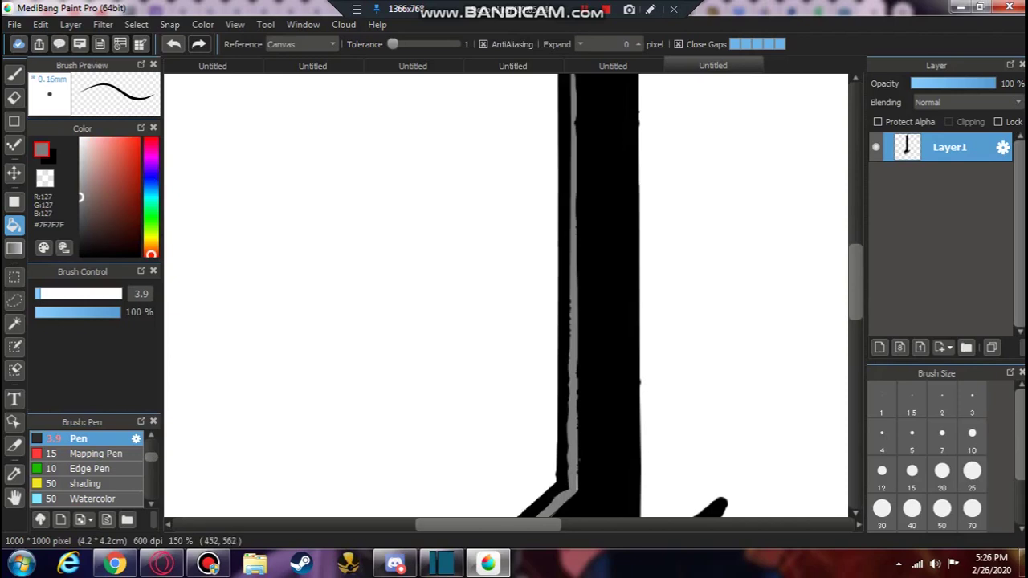
pyautogui.scroll(5, 572, 255)
pyautogui.click(572, 256)
# - Touch up the bevel strip from the tip corner downward with the size 3.9 pen in grey #7F7F7F, undoing stray strokes
pyautogui.press('b')
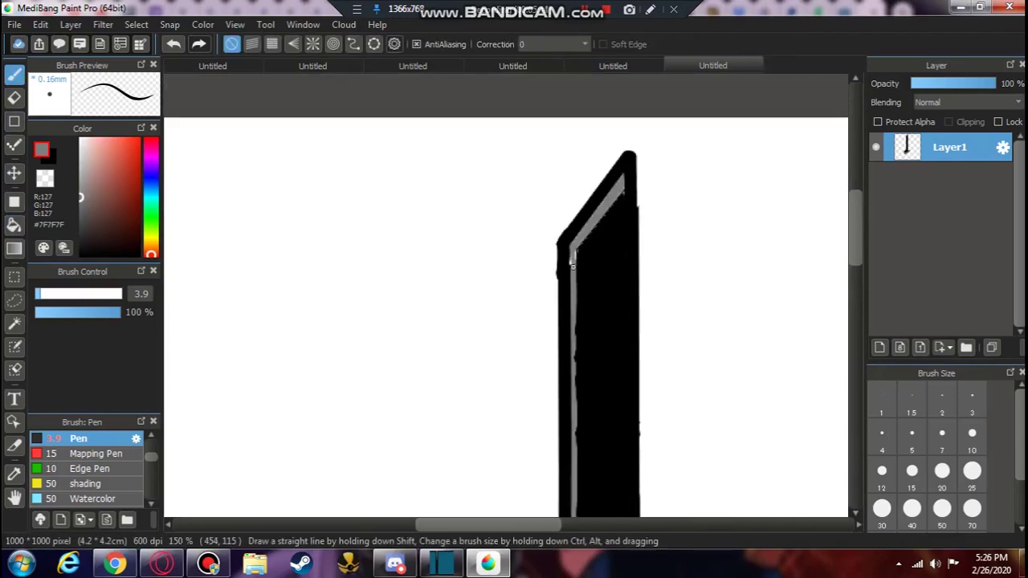
pyautogui.hotkey('ctrl', 'z')
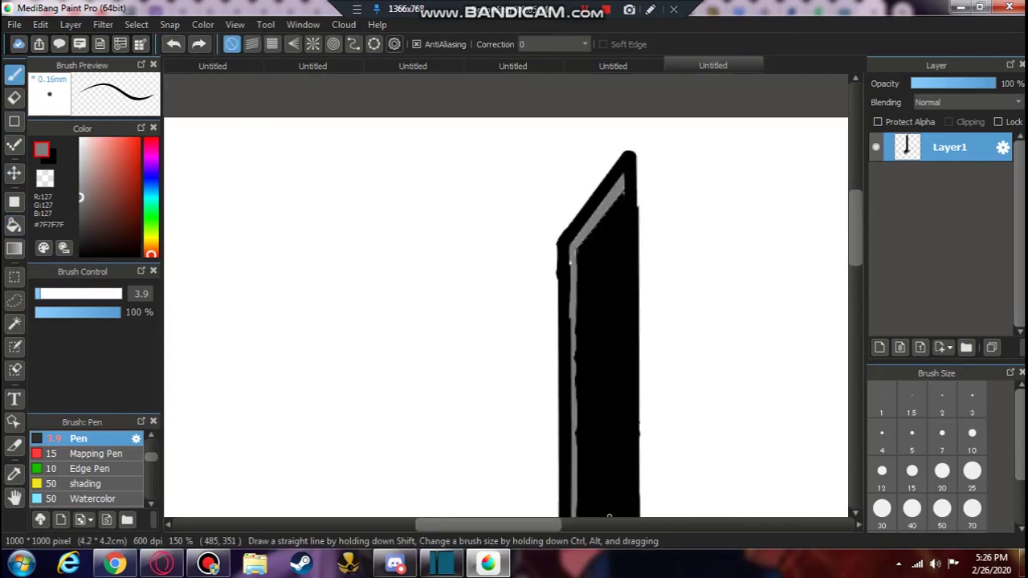
pyautogui.scroll(-3, 575, 369)
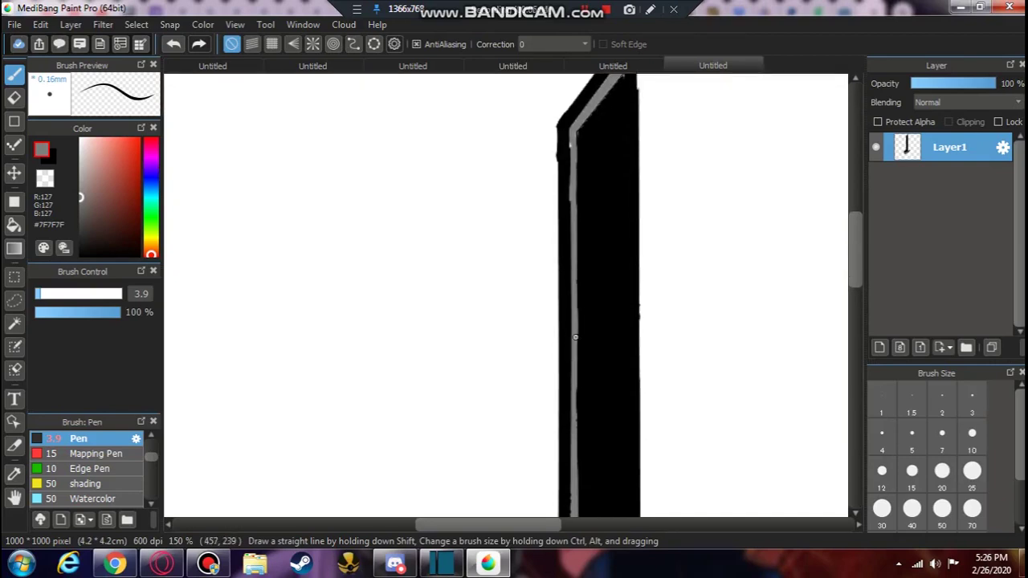
pyautogui.scroll(-5, 575, 410)
pyautogui.scroll(1, 534, 456)
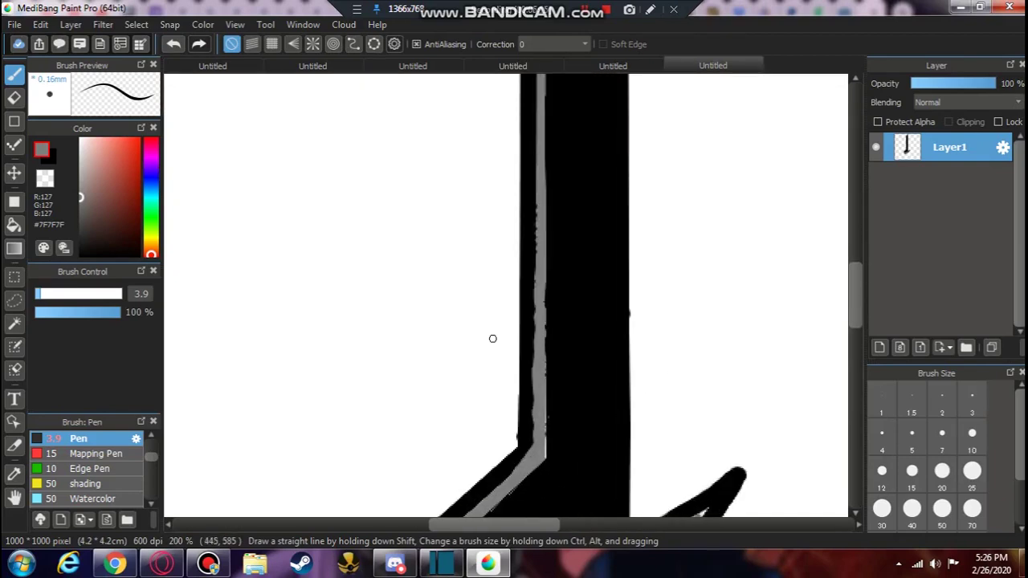
pyautogui.hotkey('ctrl', 'z')
pyautogui.scroll(-4, 546, 446)
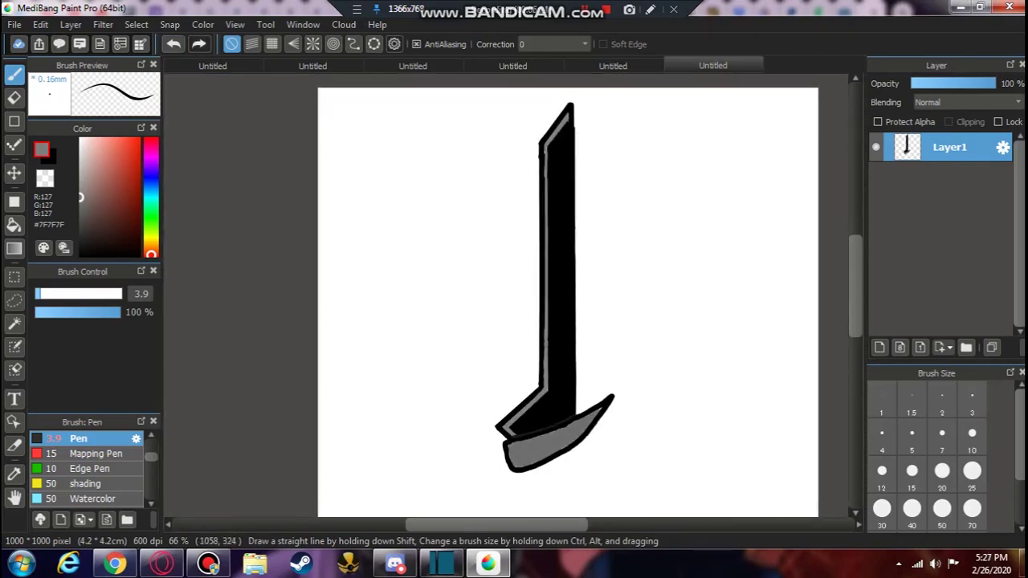
pyautogui.scroll(1, 514, 361)
pyautogui.scroll(3, 457, 378)
pyautogui.press('m')
pyautogui.scroll(2, 381, 399)
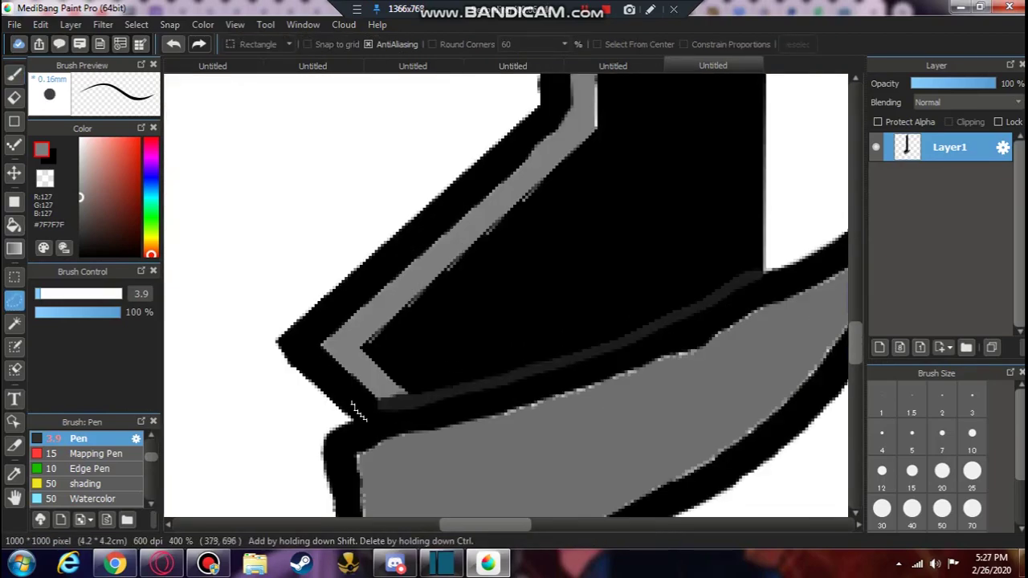
pyautogui.hotkey('ctrl', 'd')
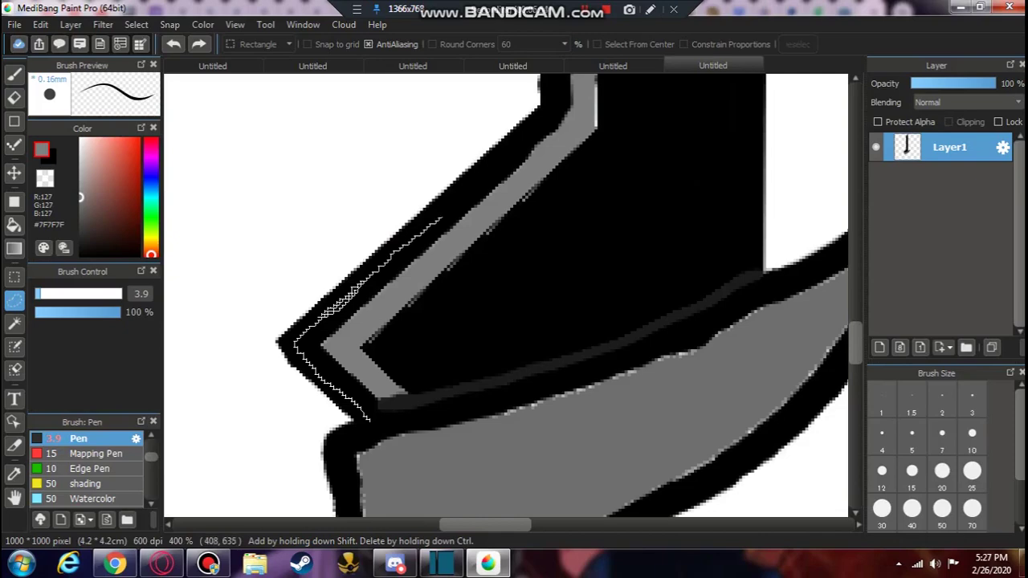
pyautogui.moveTo(472, 183)
pyautogui.mouseDown()
pyautogui.moveTo(258, 297)
pyautogui.moveTo(278, 458)
pyautogui.mouseUp()
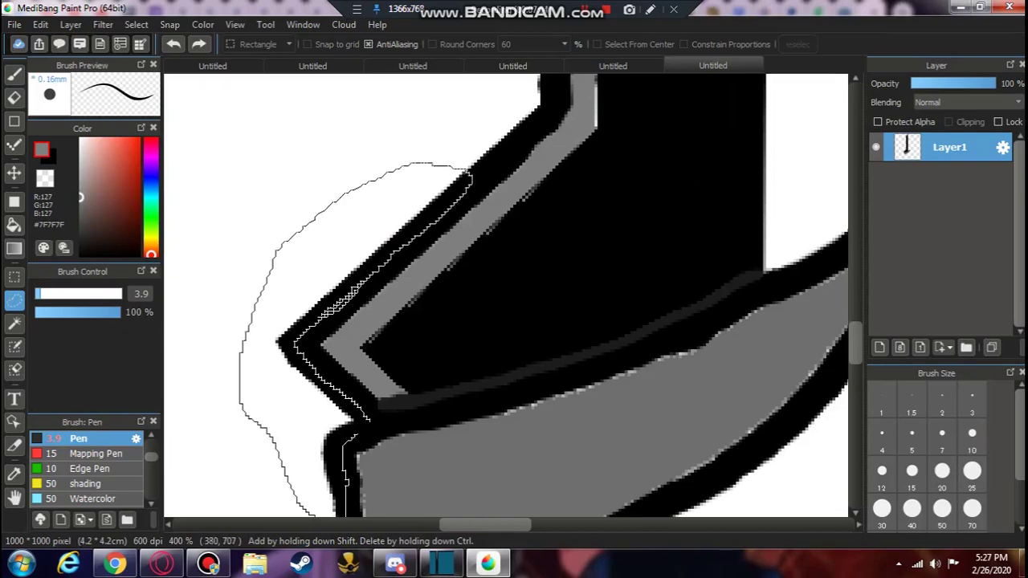
pyautogui.moveTo(313, 514); pyautogui.dragTo(354, 450)
pyautogui.scroll(-4, 506, 298)
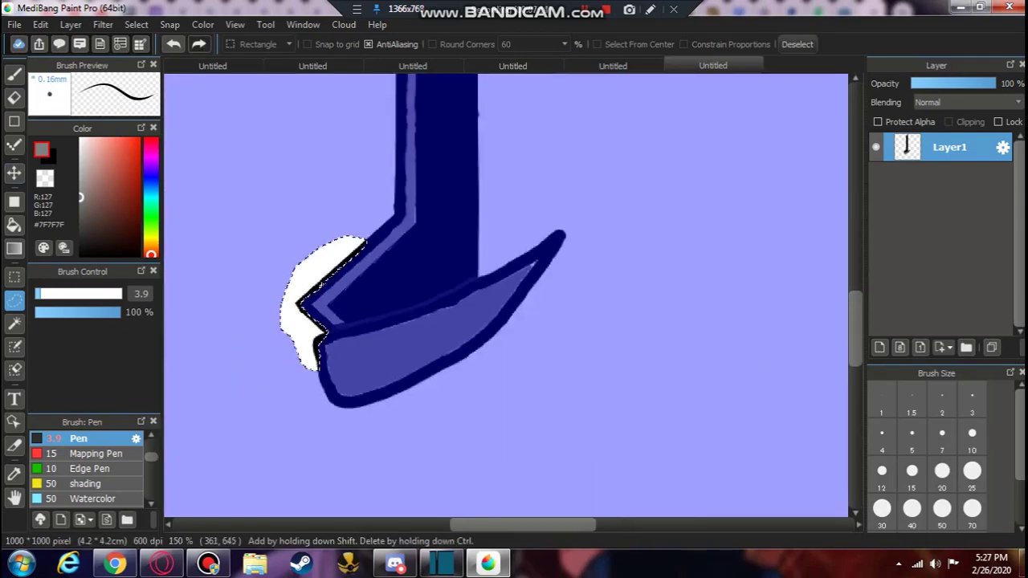
pyautogui.scroll(3, 514, 337)
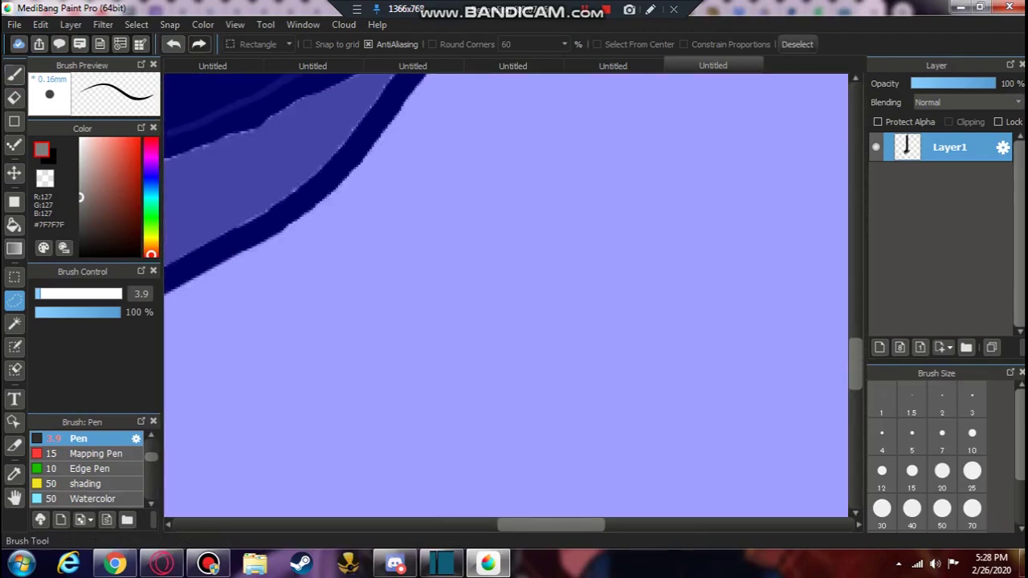
pyautogui.hscroll(-5, 506, 297)
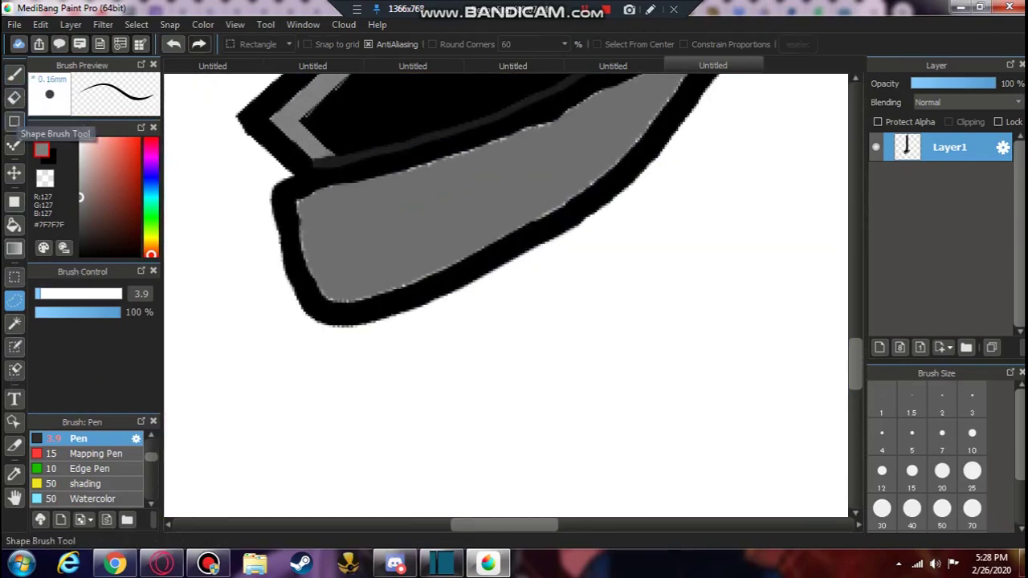
# - Draw two parallel vertical black #000000 lines down from the guard's underside with the size 2.6 pen to form the handle's sides
pyautogui.click(14, 121)
pyautogui.moveTo(386, 313); pyautogui.dragTo(385, 510)
pyautogui.hotkey('ctrl', '-')
pyautogui.click(174, 43)
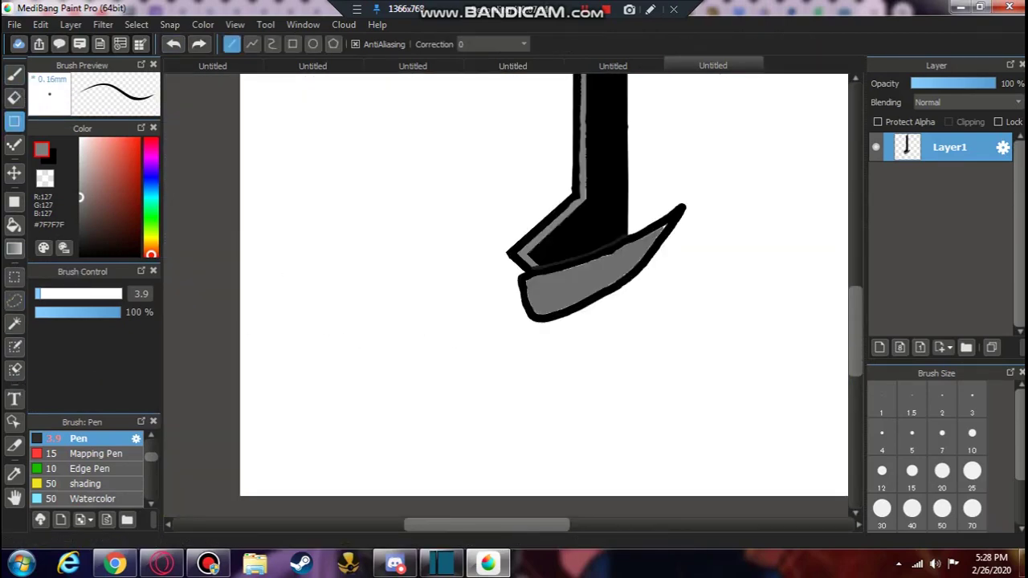
pyautogui.keyDown('alt'); pyautogui.click(568, 317); pyautogui.keyUp('alt')
pyautogui.press('[')
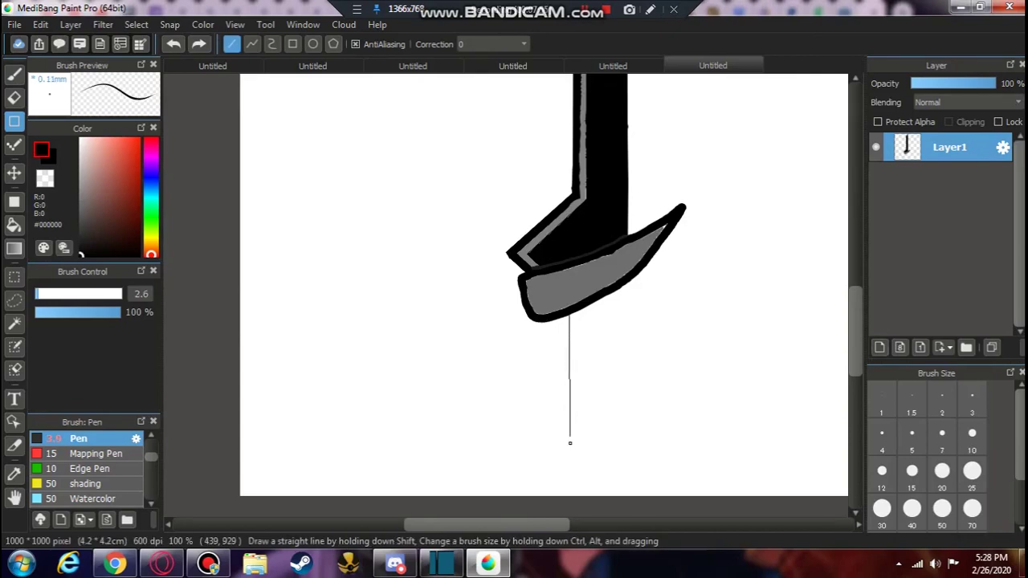
pyautogui.moveTo(569, 443); pyautogui.dragTo(600, 453)
pyautogui.scroll(2, 600, 453)
pyautogui.scroll(-2, 482, 321)
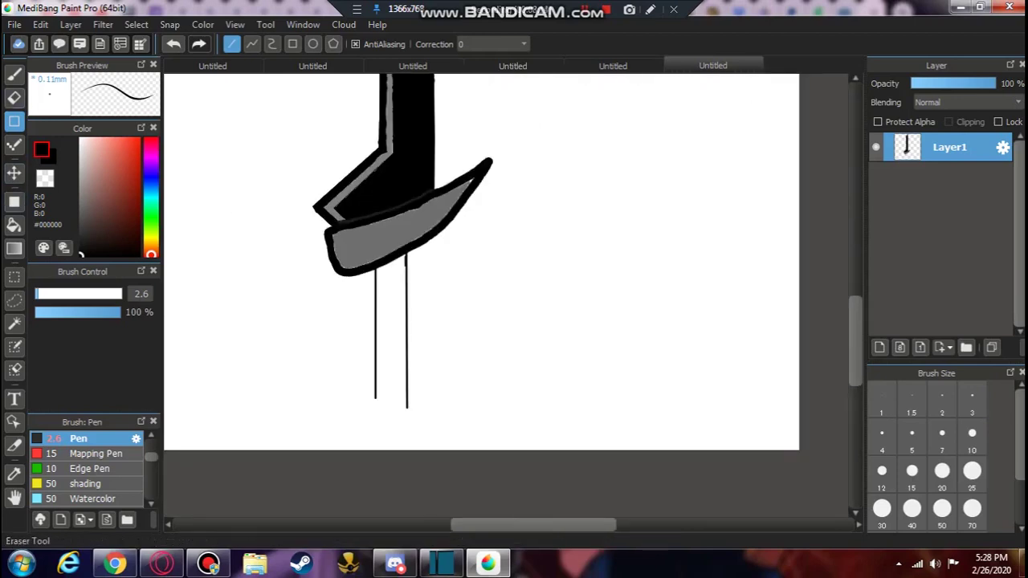
# - Lasso-select the two handle lines, shift them slightly up against the guard's underside, and deselect
pyautogui.click(14, 300)
pyautogui.moveTo(398, 255); pyautogui.dragTo(413, 251)
pyautogui.press('v')
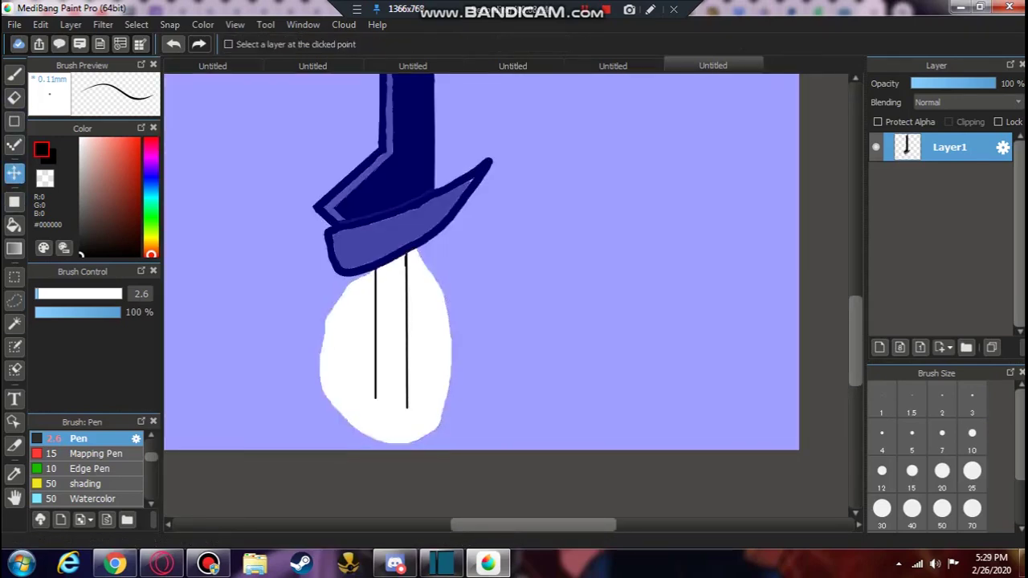
pyautogui.moveTo(386, 338); pyautogui.dragTo(413, 315)
pyautogui.hotkey('ctrl', 'd')
# - Join the lower ends of the handle lines with a rounded black curve using the size 2.6 pen
pyautogui.press('b')
pyautogui.scroll(2, 390, 329)
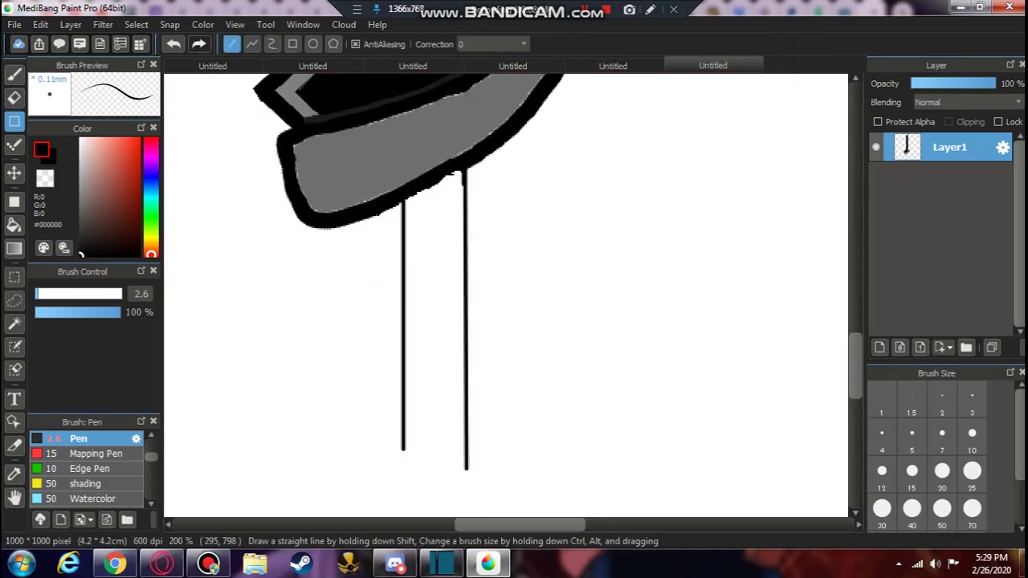
pyautogui.press('b')
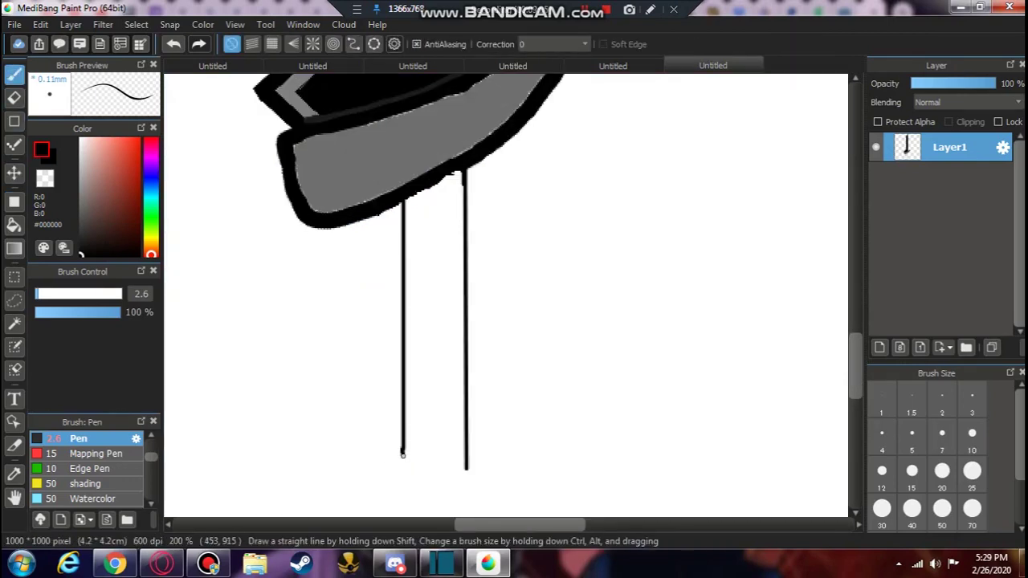
pyautogui.press('e')
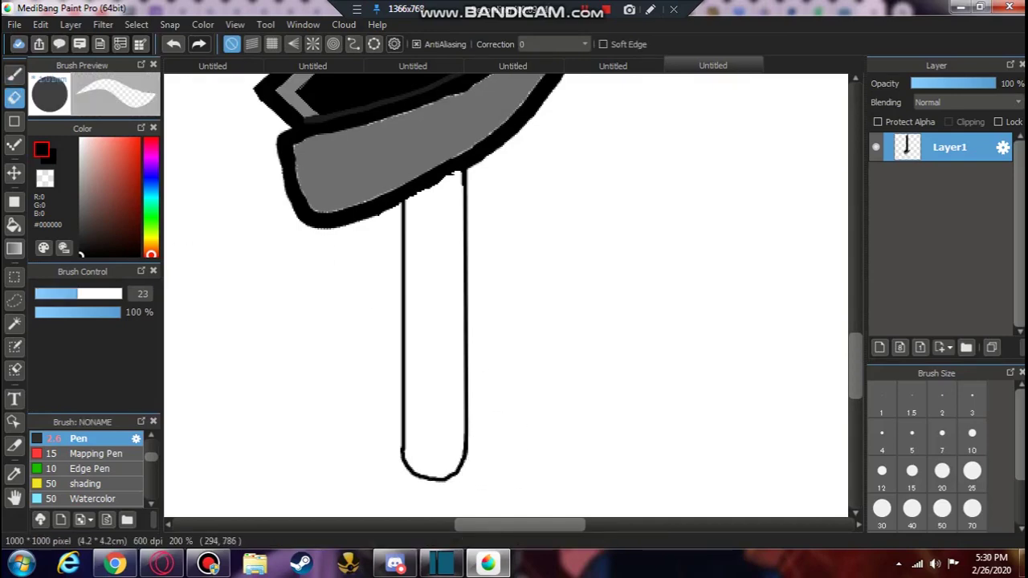
# - Fill the handle's interior with dark brown #572D00
pyautogui.click(151, 246)
pyautogui.click(137, 242)
pyautogui.press('g')
pyautogui.click(434, 337)
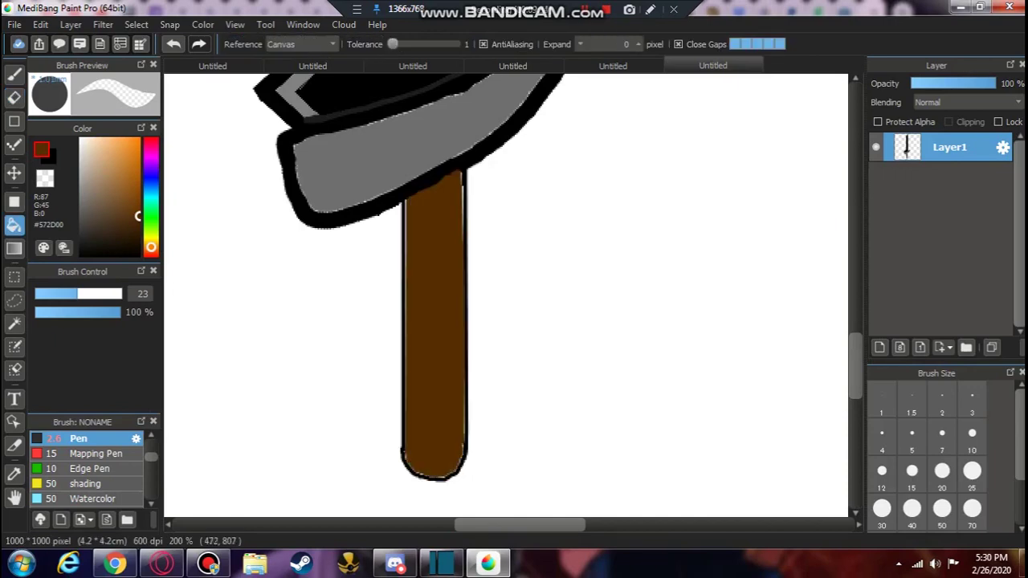
# - Draw crisscrossing diagonal wrap lines down the handle in lighter brown #713C04 with the size 2.6 line tool
pyautogui.click(137, 204)
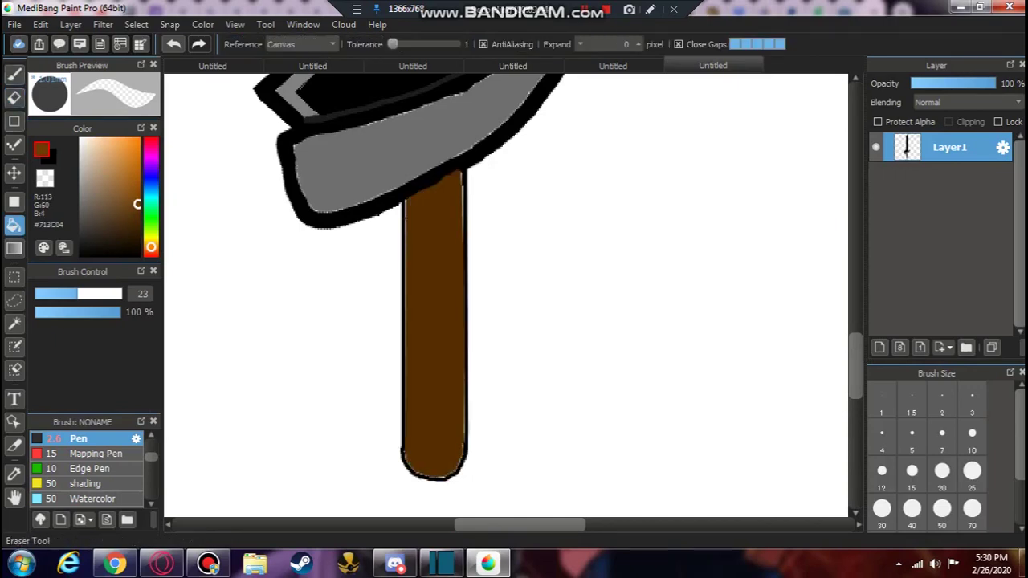
pyautogui.click(14, 120)
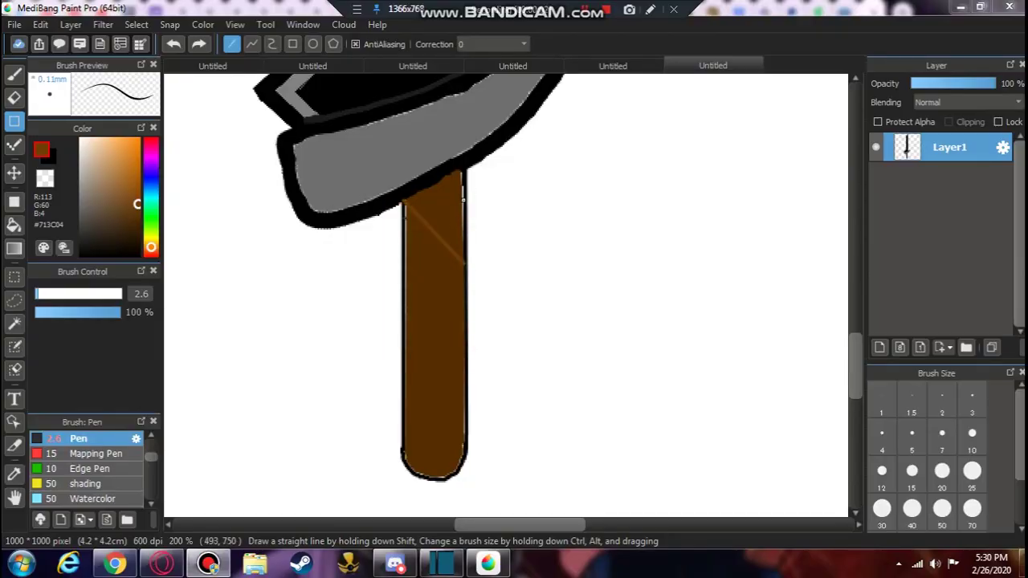
pyautogui.moveTo(464, 200); pyautogui.dragTo(406, 286)
pyautogui.moveTo(407, 207); pyautogui.dragTo(465, 268)
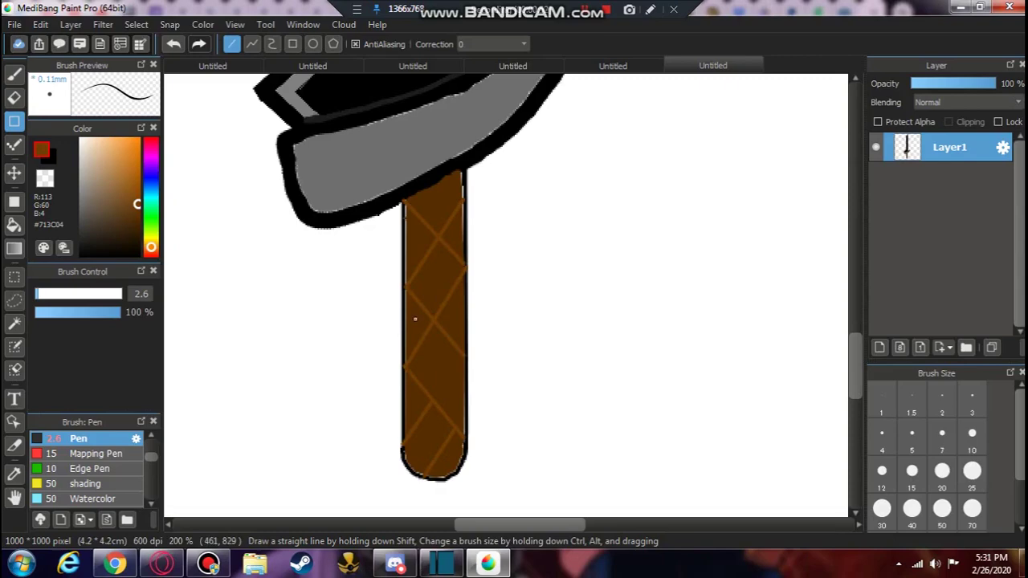
# - Paint over one arm of each wrap-line crossing in dark brown #572D00 with the size 12.5 pen so the bands interlace
pyautogui.press('b')
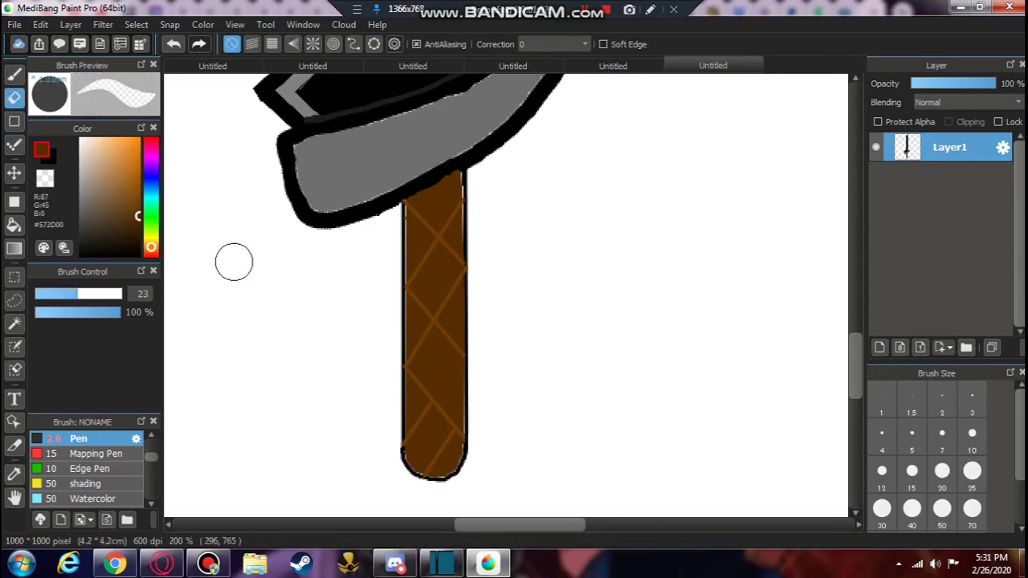
pyautogui.scroll(-2, 232, 259)
pyautogui.scroll(5, 435, 356)
pyautogui.scroll(-3, 435, 356)
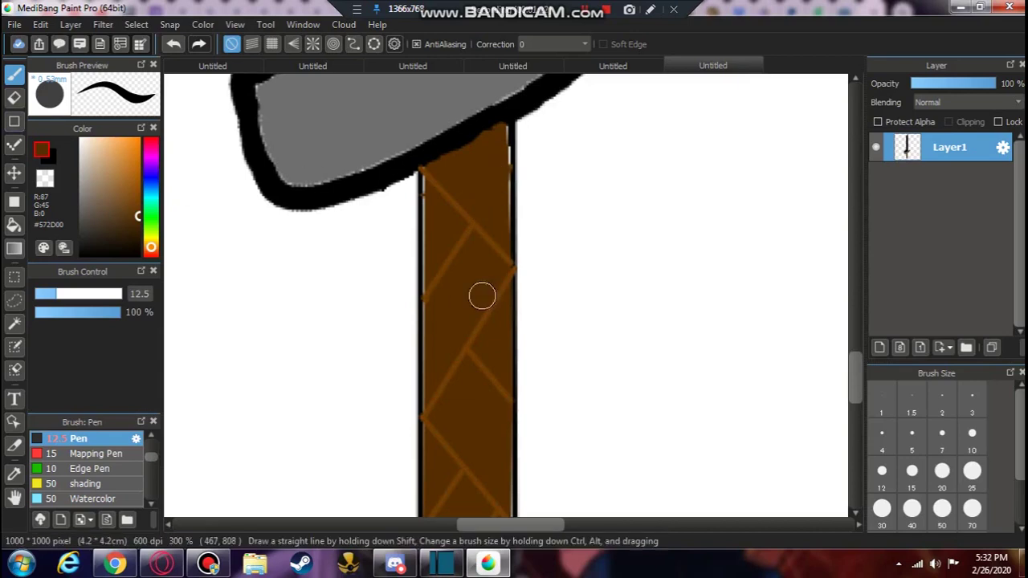
# - Draw a size 2.2 diagonal line at the top of the handle and fill the uppermost wrap band with #713C04
pyautogui.press('u')
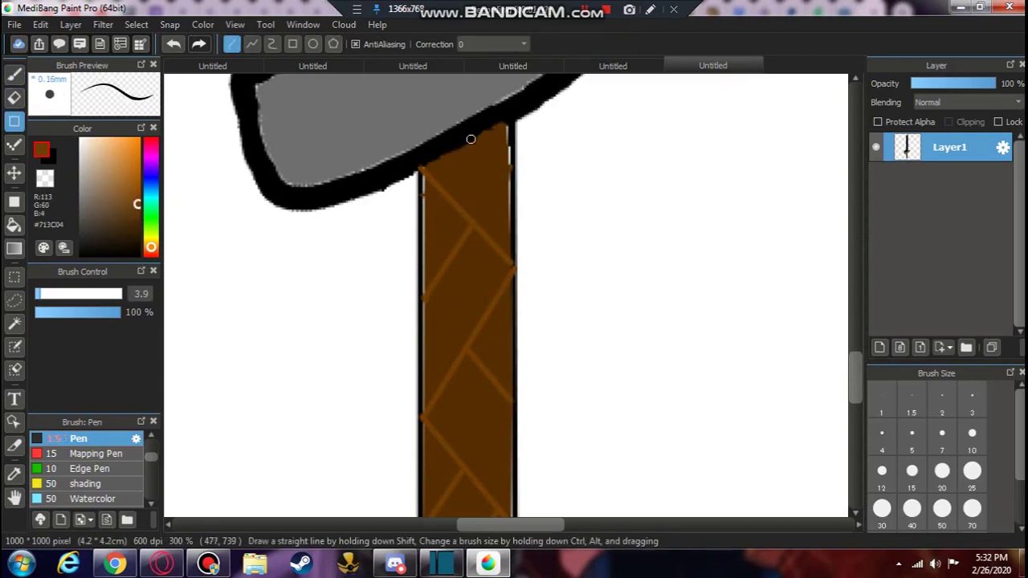
pyautogui.press('[')
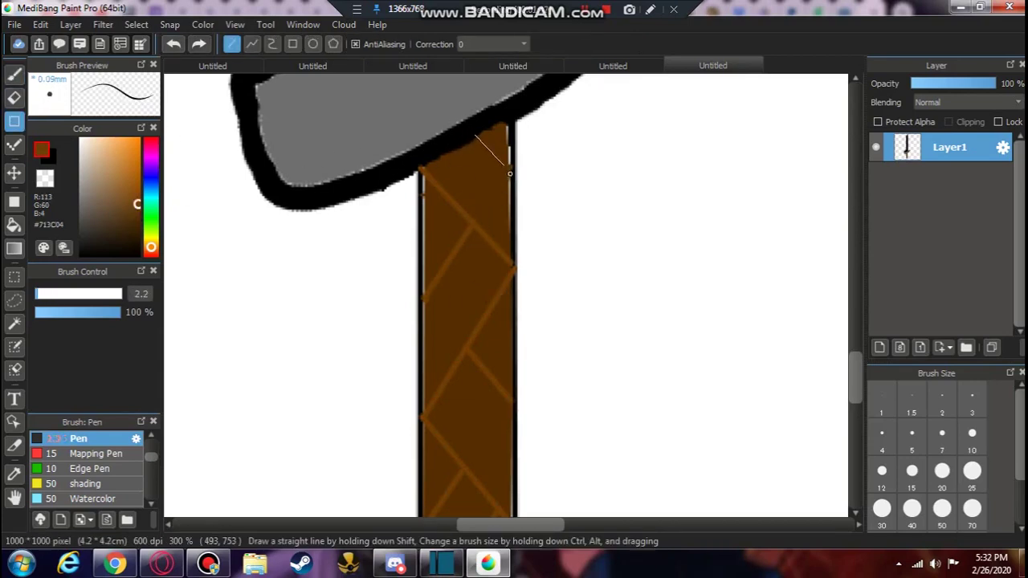
pyautogui.click(14, 225)
pyautogui.click(473, 197)
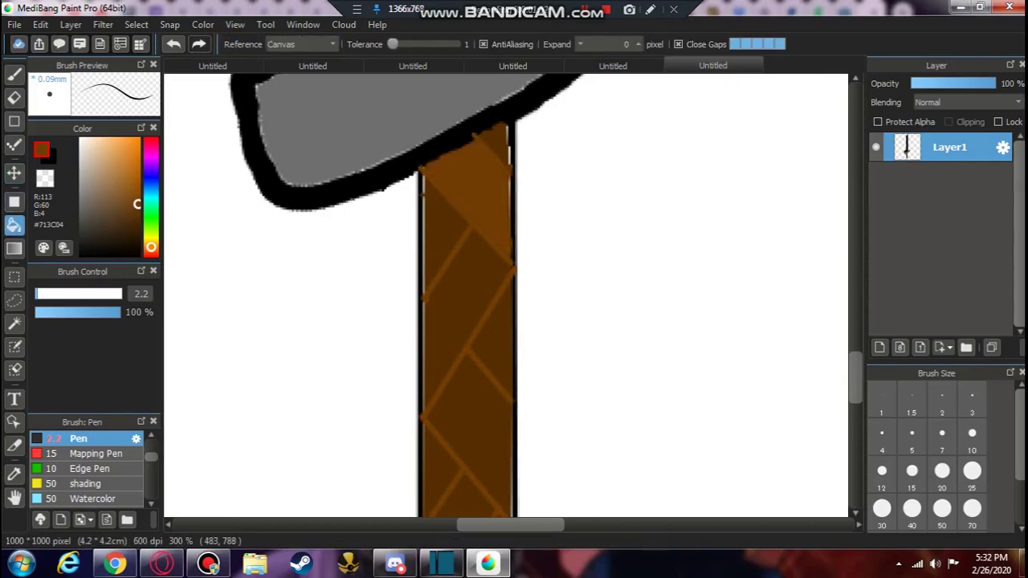
# - Paint a dark brown #492906 shadow along the lower edge of the uppermost wrap band with the size 3.9 pen
pyautogui.scroll(3, 472, 197)
pyautogui.press('b')
pyautogui.scroll(2, 230, 143)
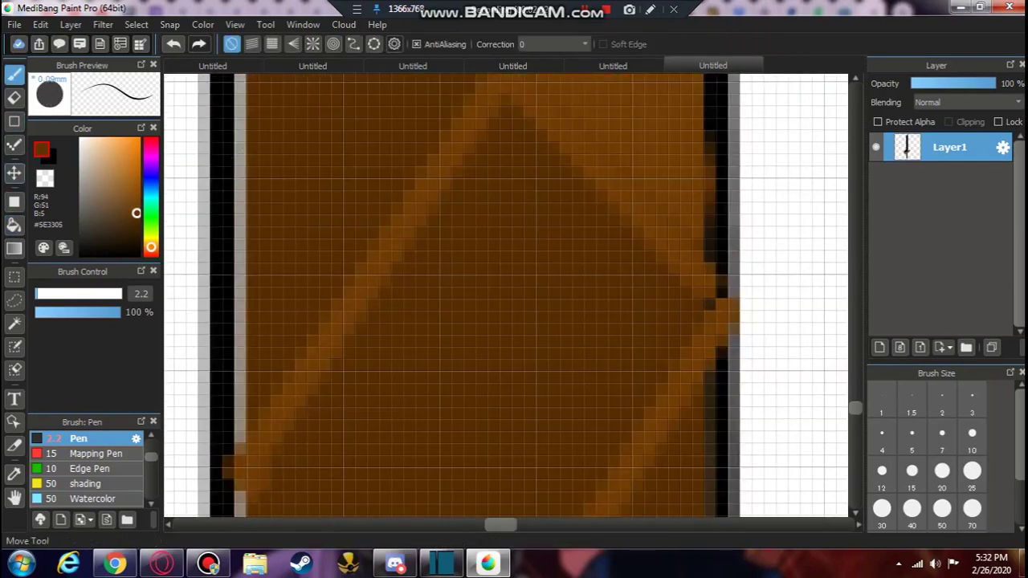
pyautogui.press(']')
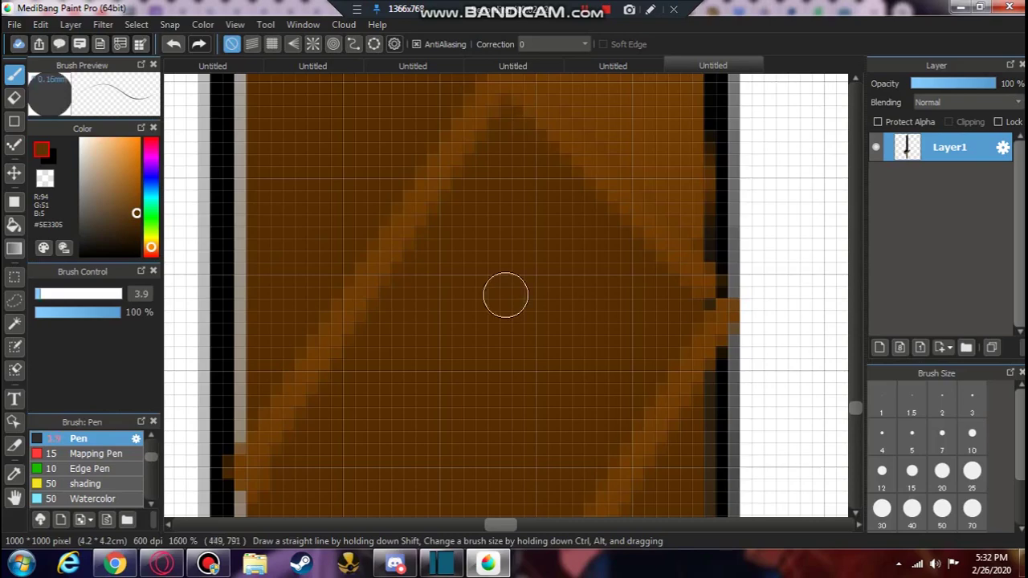
pyautogui.keyDown('alt'); pyautogui.click(508, 117); pyautogui.keyUp('alt')
pyautogui.moveTo(529, 147); pyautogui.dragTo(684, 300)
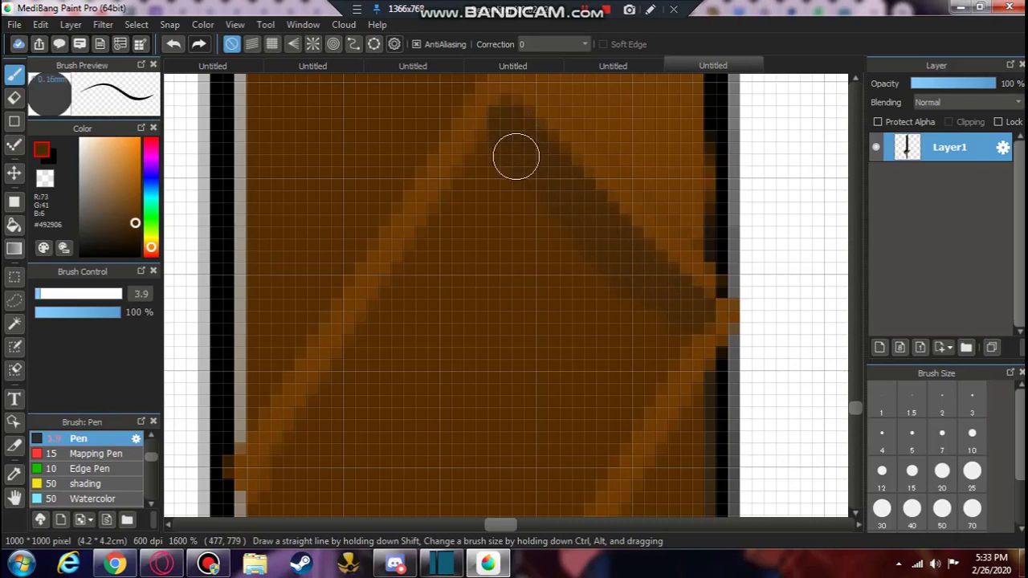
# - Colour the second wrap band #713C04 and thin the shadow above it with the size 3.9 pen
pyautogui.click(137, 216)
pyautogui.scroll(-2, 402, 231)
pyautogui.hscroll(-3, 403, 231)
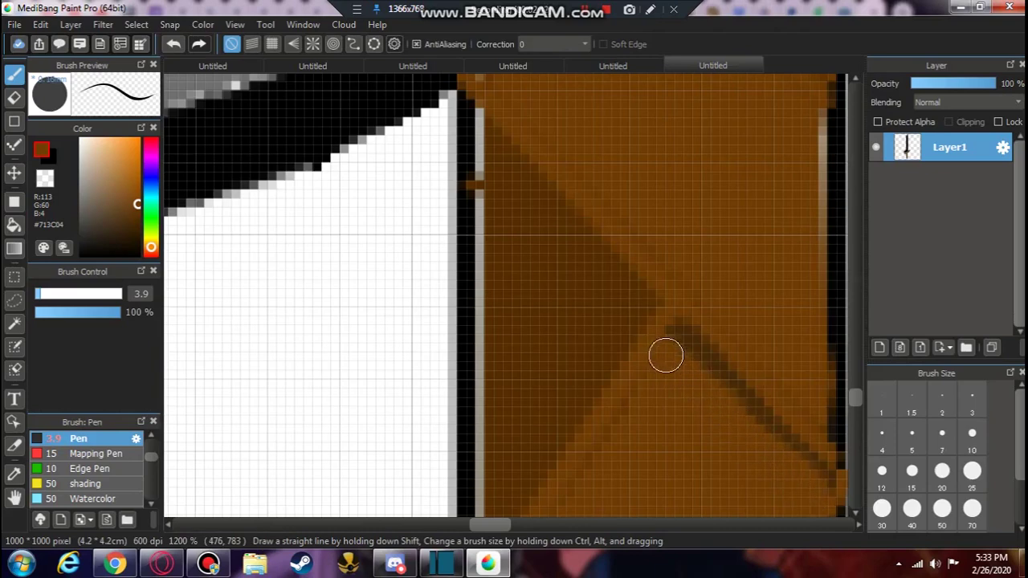
pyautogui.scroll(-3, 768, 450)
pyautogui.scroll(-5, 506, 294)
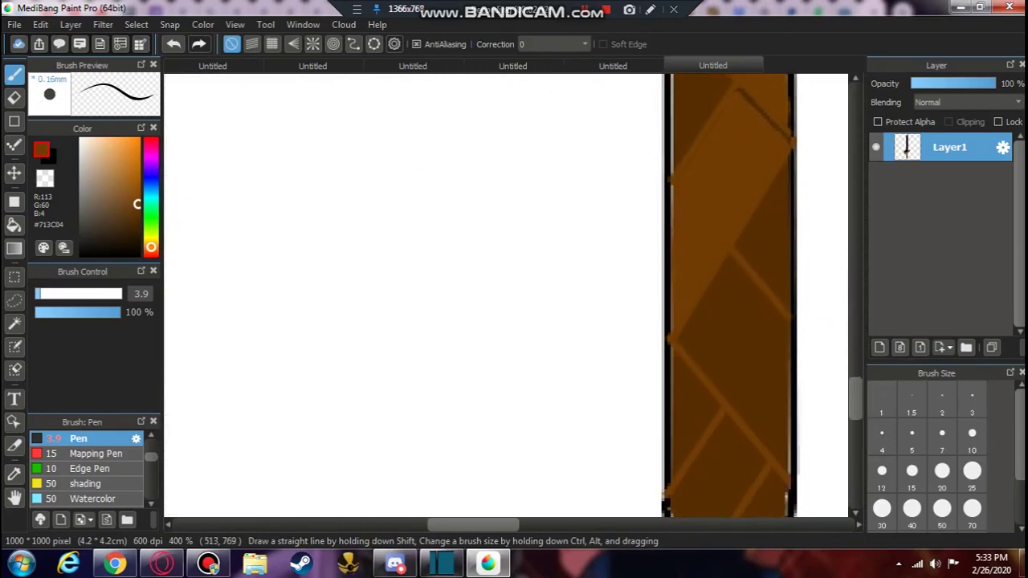
# - Fill the third wrap band with #713C04 and paint over the leftover dark seam along its upper edge
pyautogui.press('g')
pyautogui.click(731, 361)
pyautogui.scroll(3, 680, 318)
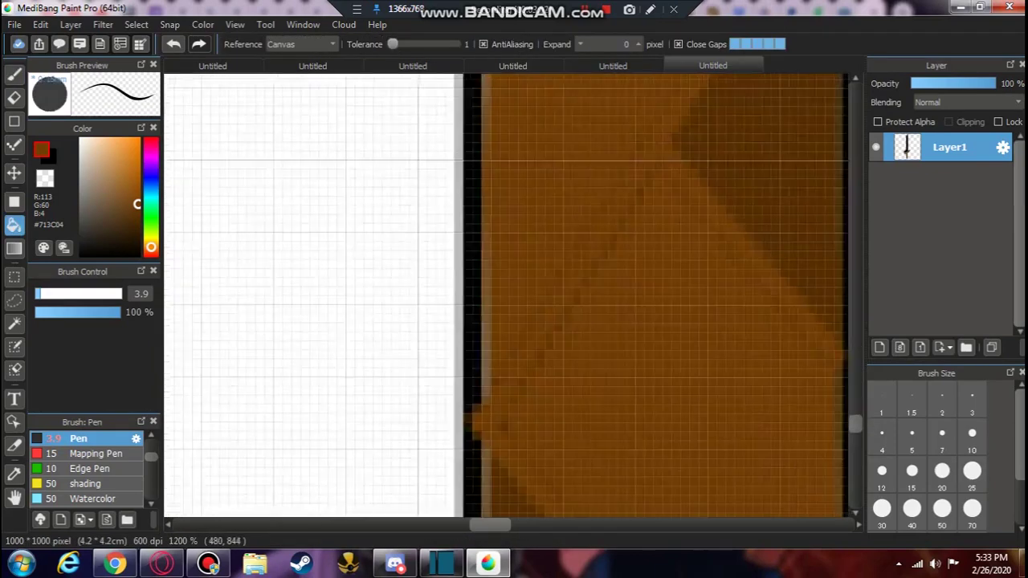
pyautogui.scroll(-3, 680, 318)
pyautogui.scroll(-2, 680, 318)
pyautogui.scroll(3, 680, 318)
pyautogui.press('b')
pyautogui.moveTo(680, 318); pyautogui.dragTo(506, 294)
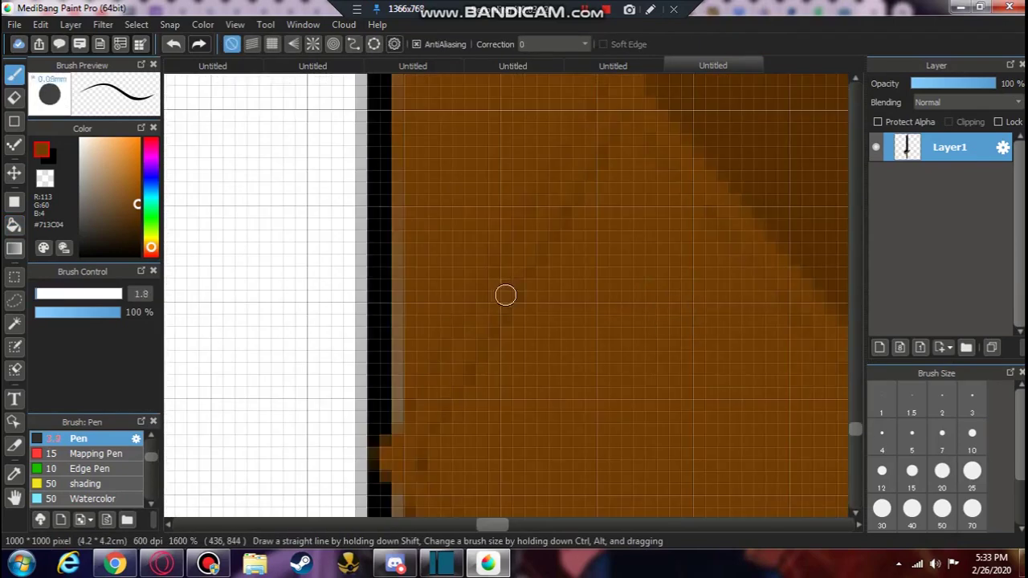
# - Draw a #492906 shadow line along the border between the second and third wrap bands with the size 1.4 pen
pyautogui.scroll(3, 700, 241)
pyautogui.keyDown('alt'); pyautogui.click(773, 302); pyautogui.keyUp('alt')
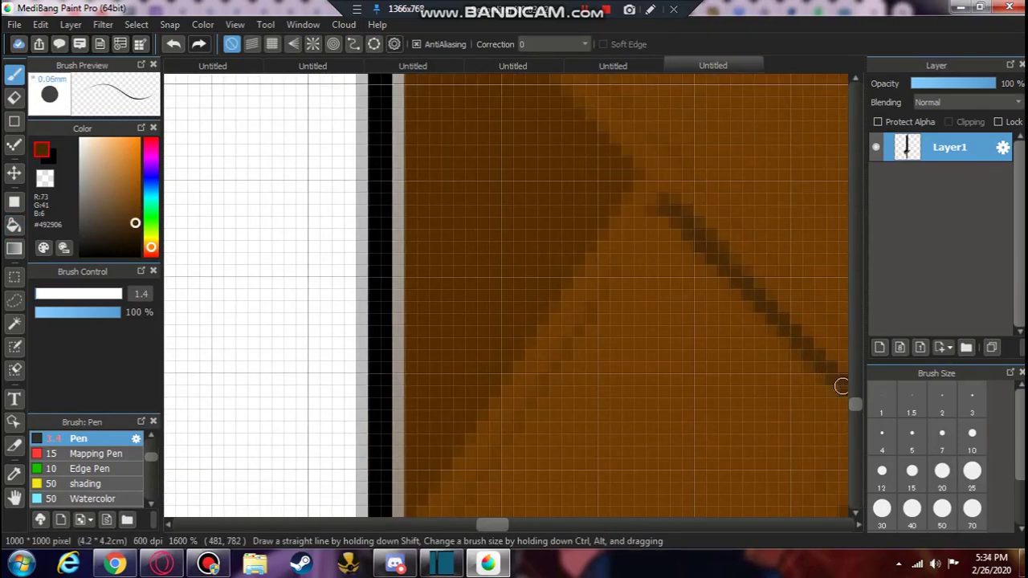
pyautogui.scroll(-3, 841, 386)
pyautogui.moveTo(635, 201); pyautogui.dragTo(468, 464)
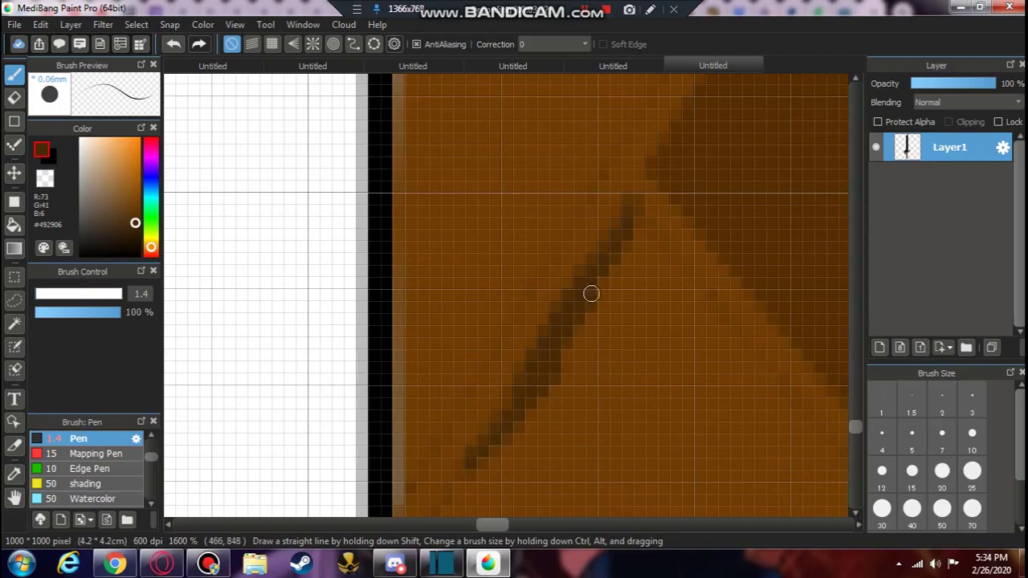
pyautogui.moveTo(591, 294); pyautogui.dragTo(634, 219)
pyautogui.scroll(-3, 557, 351)
pyautogui.moveTo(474, 283)
pyautogui.mouseDown()
pyautogui.moveTo(427, 340)
pyautogui.moveTo(649, 82)
pyautogui.mouseUp()
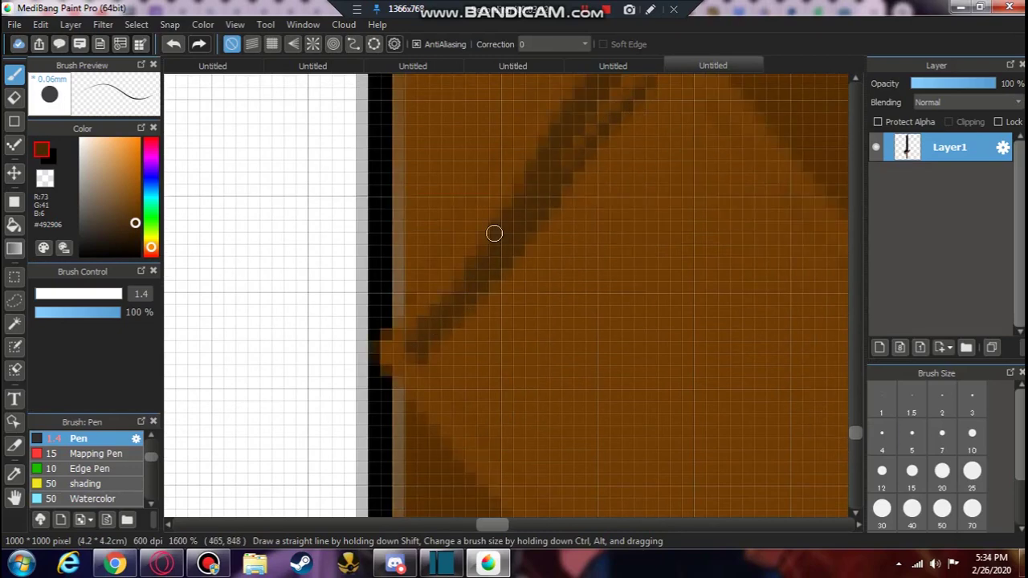
pyautogui.moveTo(442, 297); pyautogui.dragTo(611, 108)
# - Trim the shadow between the second and third wrap bands to a thin line using #713C04 and the size 1.4 pen
pyautogui.scroll(3, 709, 201)
pyautogui.keyDown('alt'); pyautogui.click(653, 343); pyautogui.keyUp('alt')
pyautogui.moveTo(567, 417); pyautogui.dragTo(613, 349)
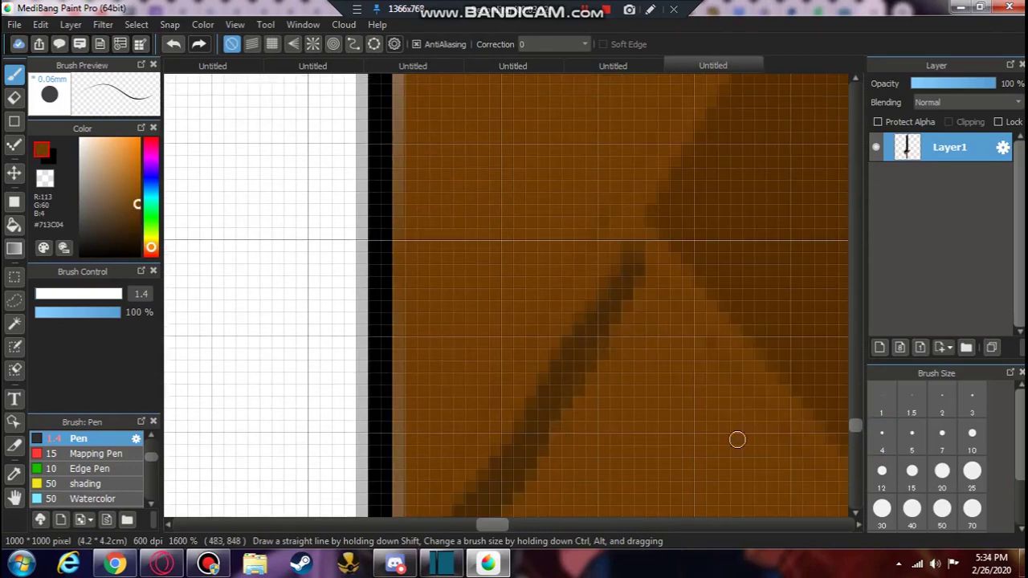
pyautogui.scroll(-1, 738, 439)
pyautogui.moveTo(610, 457); pyautogui.dragTo(602, 467)
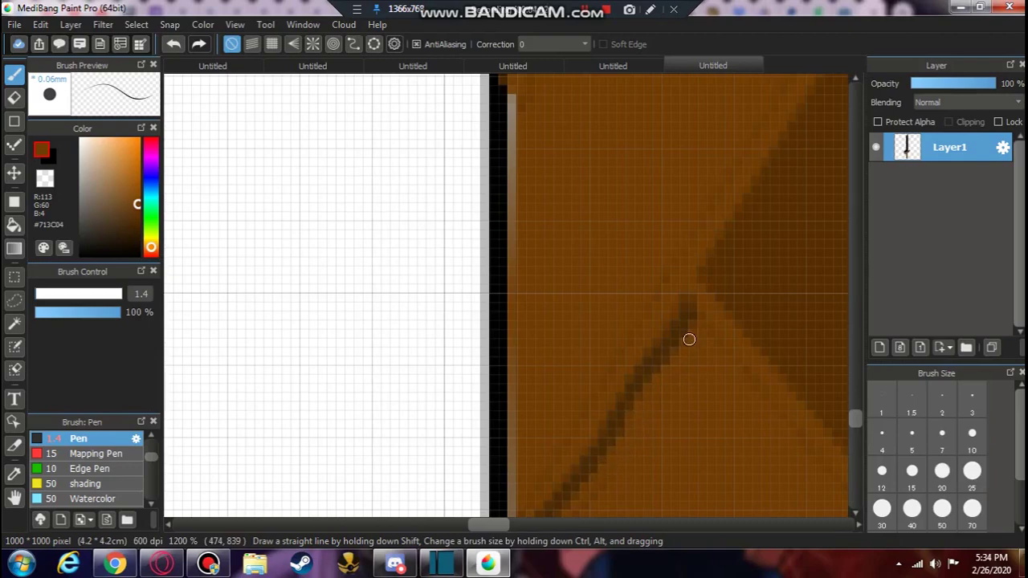
pyautogui.scroll(-4, 689, 339)
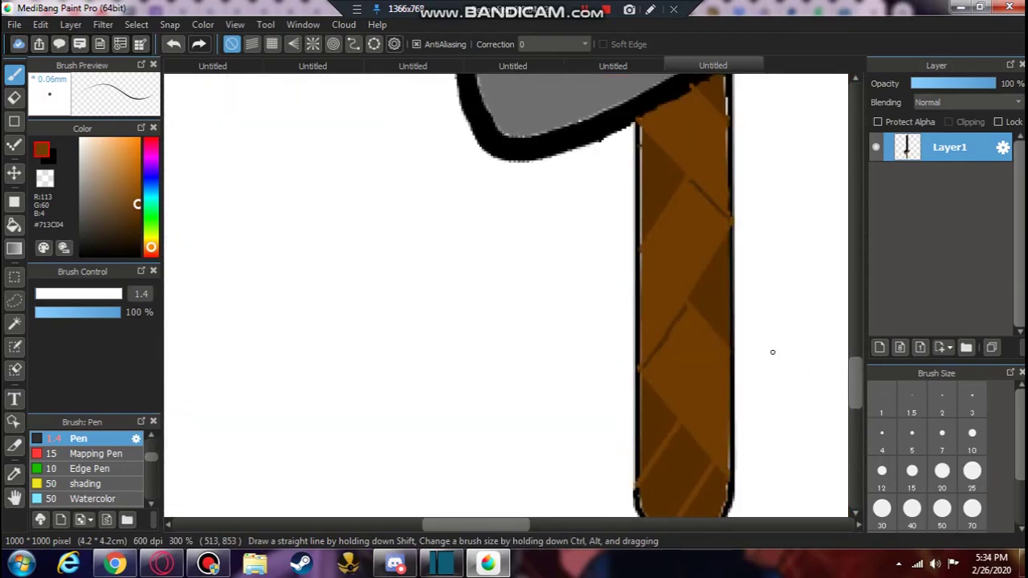
# - Draw straight #492906 shadow lines at size 1.4 along the upper wrap seam and the seam near the handle's lower end
pyautogui.scroll(-4, 772, 352)
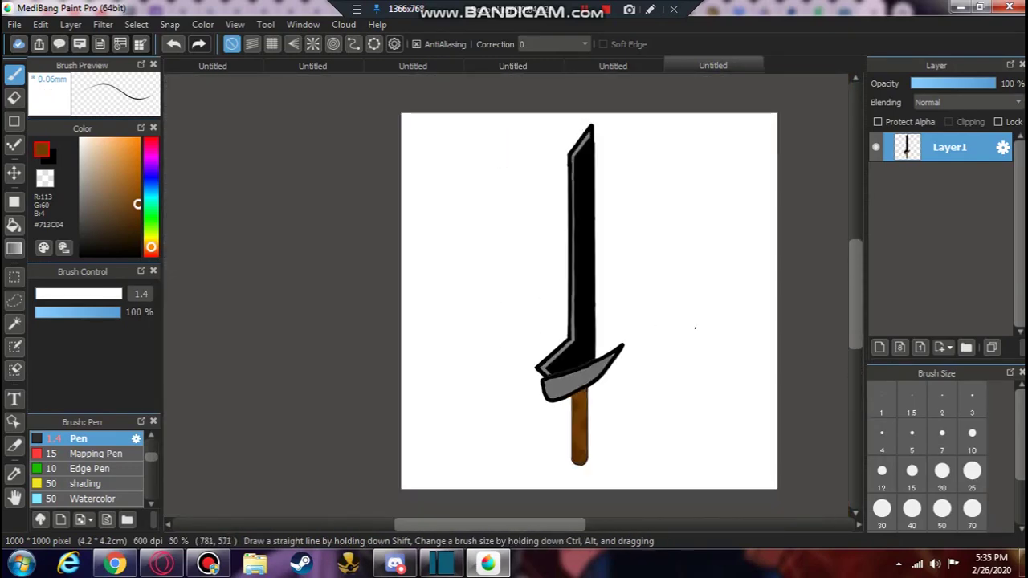
pyautogui.scroll(6, 694, 328)
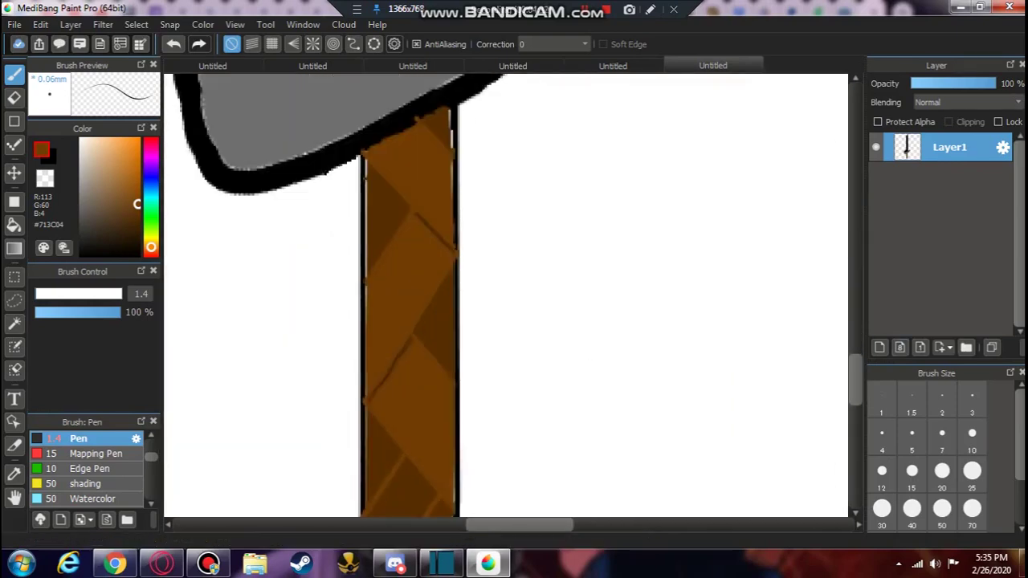
pyautogui.press('u')
pyautogui.scroll(4, 346, 163)
pyautogui.keyDown('alt'); pyautogui.click(452, 135); pyautogui.keyUp('alt')
pyautogui.moveTo(452, 135); pyautogui.dragTo(281, 385)
pyautogui.scroll(-3, 281, 386)
pyautogui.scroll(3, 478, 176)
pyautogui.moveTo(478, 176); pyautogui.dragTo(622, 332)
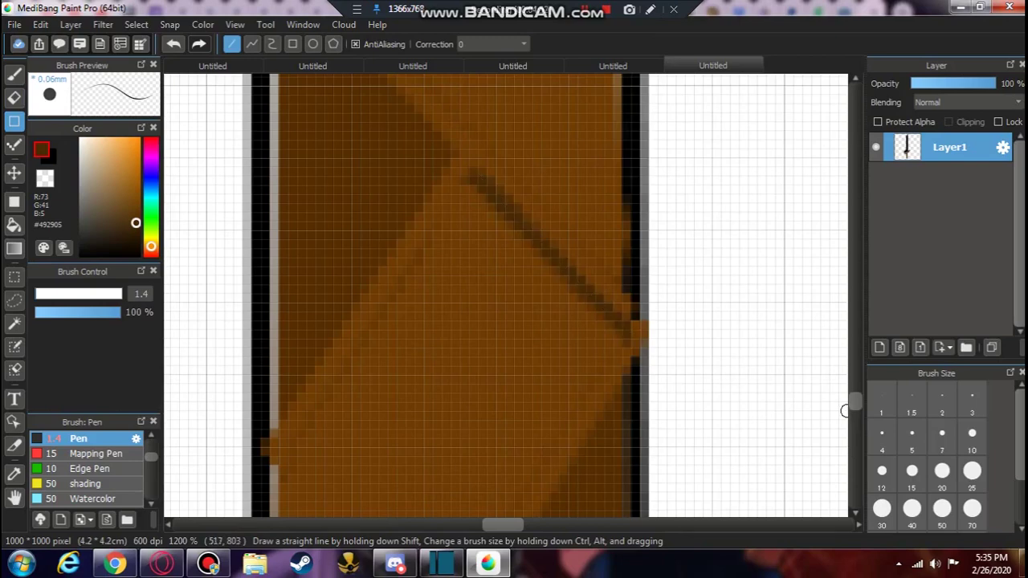
pyautogui.scroll(-2, 429, 235)
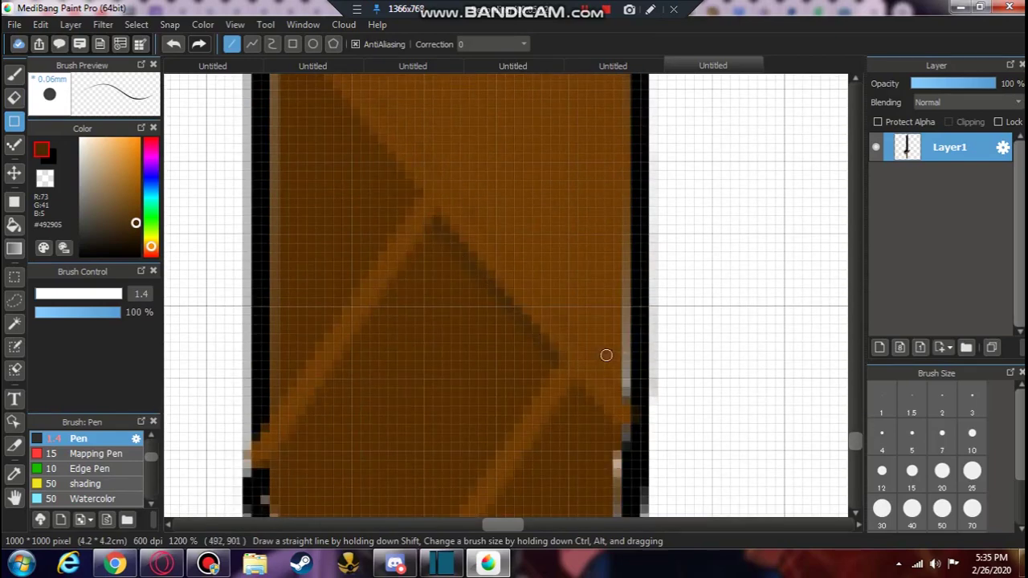
pyautogui.moveTo(574, 388); pyautogui.dragTo(573, 388)
pyautogui.scroll(3, 573, 388)
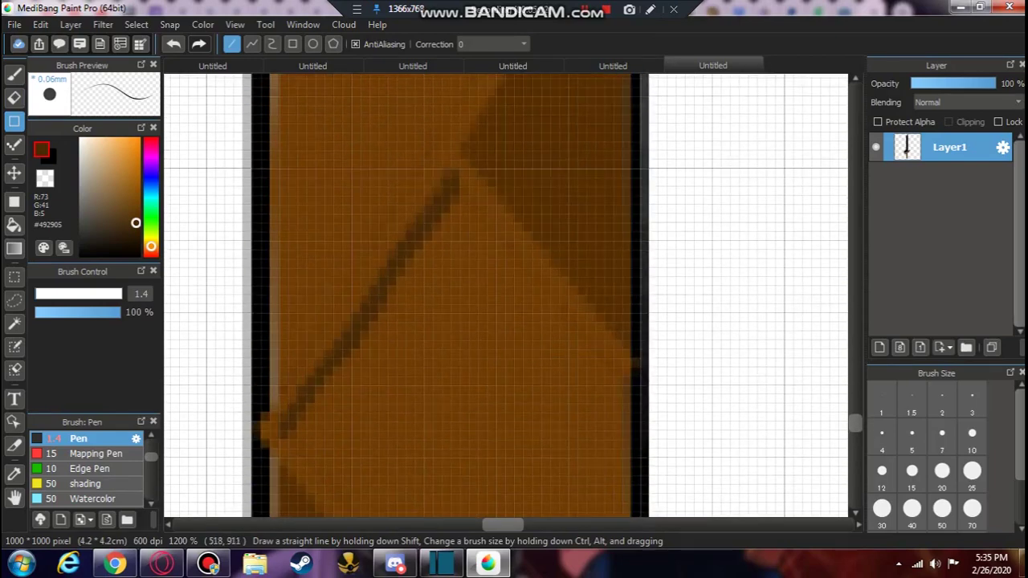
# - Trace the diagonal borders of the remaining wrap bands and dark gaps with straight #492906 lines
pyautogui.moveTo(458, 160); pyautogui.dragTo(290, 410)
pyautogui.scroll(3, 815, 413)
pyautogui.moveTo(632, 104); pyautogui.dragTo(464, 374)
pyautogui.scroll(3, 268, 132)
pyautogui.moveTo(268, 132); pyautogui.dragTo(443, 315)
pyautogui.scroll(-3, 844, 404)
pyautogui.scroll(3, 514, 289)
pyautogui.moveTo(413, 276); pyautogui.dragTo(273, 92)
pyautogui.scroll(-3, 567, 172)
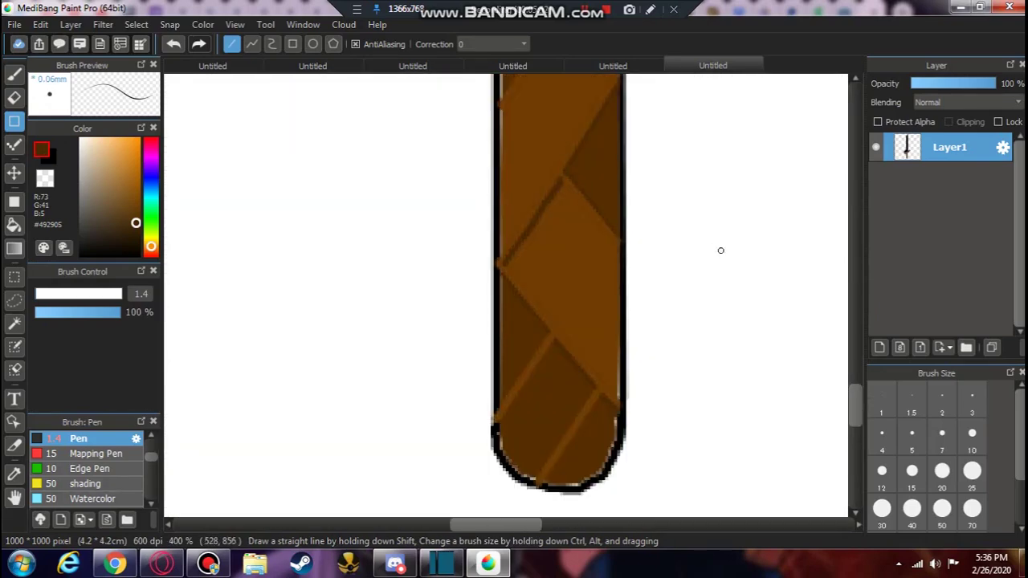
# - Fill the dark sections at the handle's lower end with #713C04 and undo the last two fills in the upper gaps
pyautogui.press('g')
pyautogui.click(543, 379)
pyautogui.click(583, 443)
pyautogui.click(595, 163)
pyautogui.click(523, 340)
pyautogui.scroll(3, 525, 241)
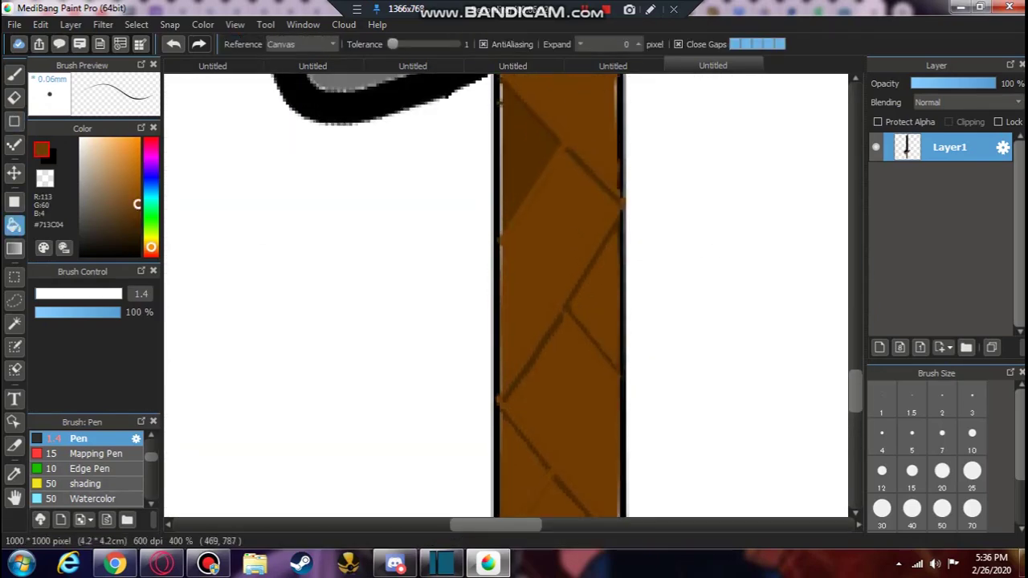
pyautogui.click(526, 181)
pyautogui.hotkey('ctrl', 'z')
pyautogui.hotkey('ctrl', 'z')
# - Draw straight #492906 lines along the upper-left gap's lower border and the diagonal seam at the handle's rounded end
pyautogui.scroll(1, 571, 241)
pyautogui.keyDown('alt'); pyautogui.click(518, 104); pyautogui.keyUp('alt')
pyautogui.press('u')
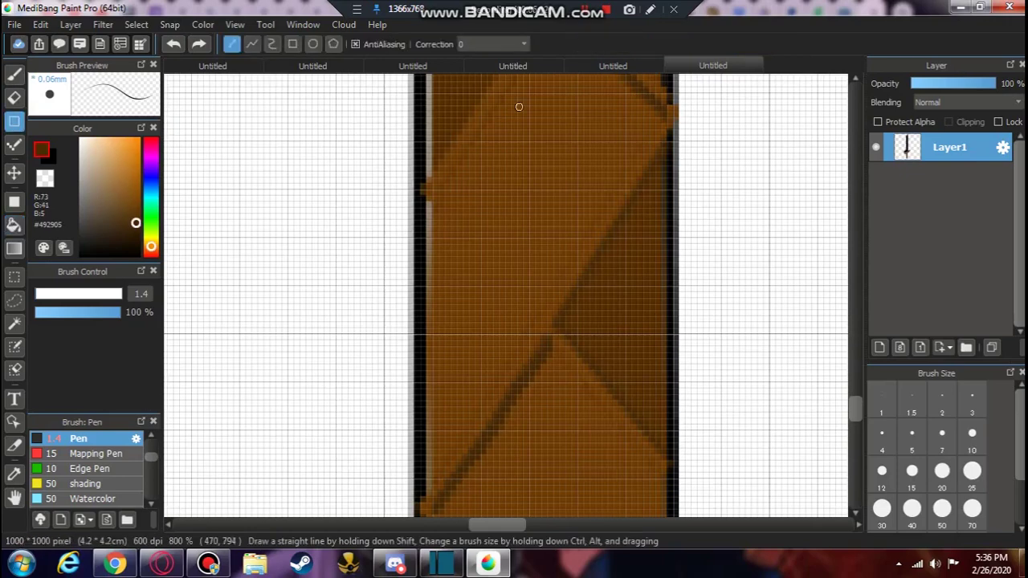
pyautogui.scroll(2, 544, 213)
pyautogui.moveTo(544, 214); pyautogui.dragTo(429, 375)
pyautogui.scroll(-5, 511, 318)
pyautogui.moveTo(631, 366); pyautogui.dragTo(528, 514)
pyautogui.scroll(-2, 643, 442)
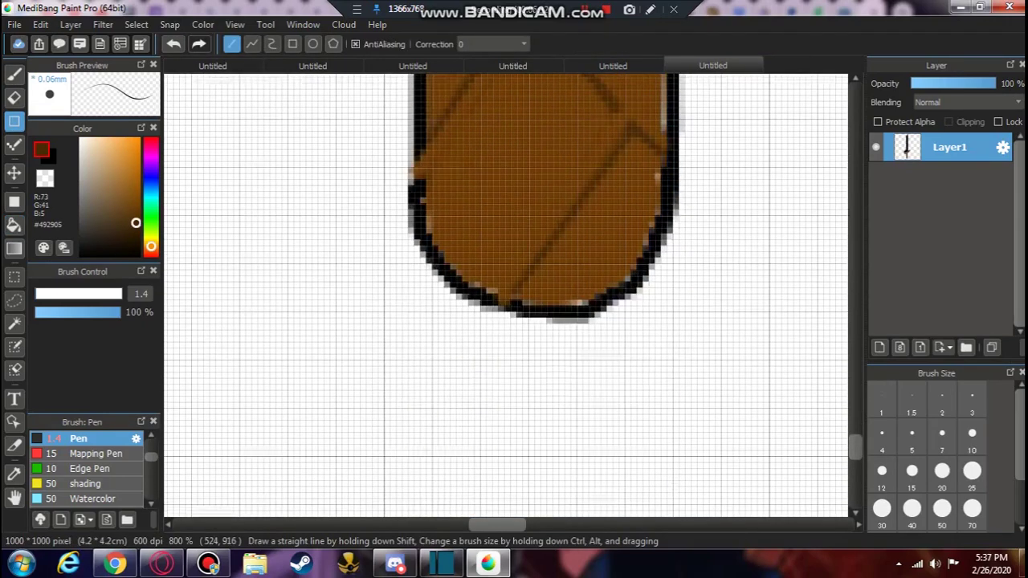
# - Sample the dark brown #572D00 from the handle for the Bucket tool and check the whole sword
pyautogui.scroll(5, 764, 398)
pyautogui.scroll(-5, 764, 398)
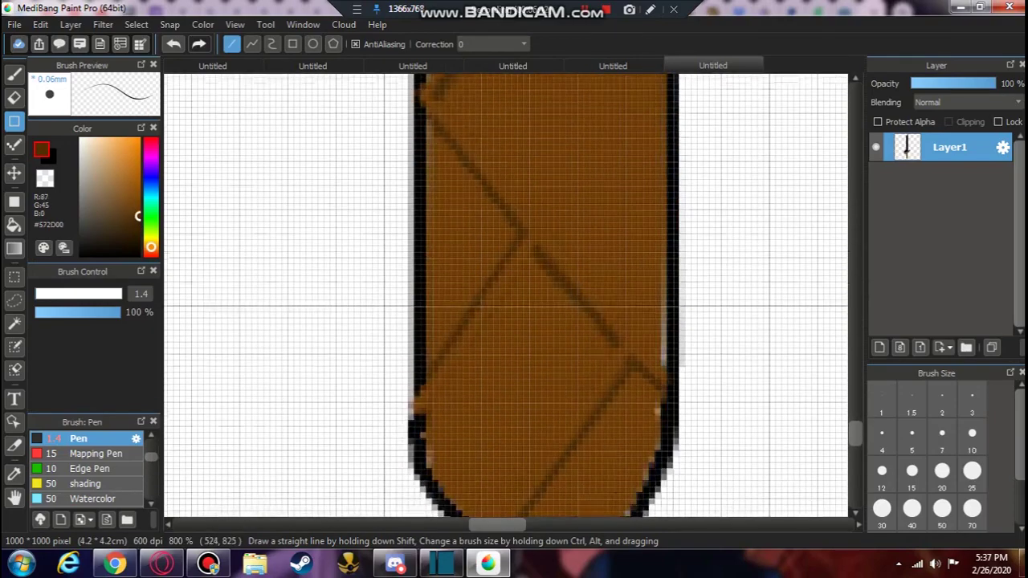
pyautogui.keyDown('alt'); pyautogui.click(414, 384); pyautogui.keyUp('alt')
pyautogui.press('g')
pyautogui.scroll(-6, 506, 294)
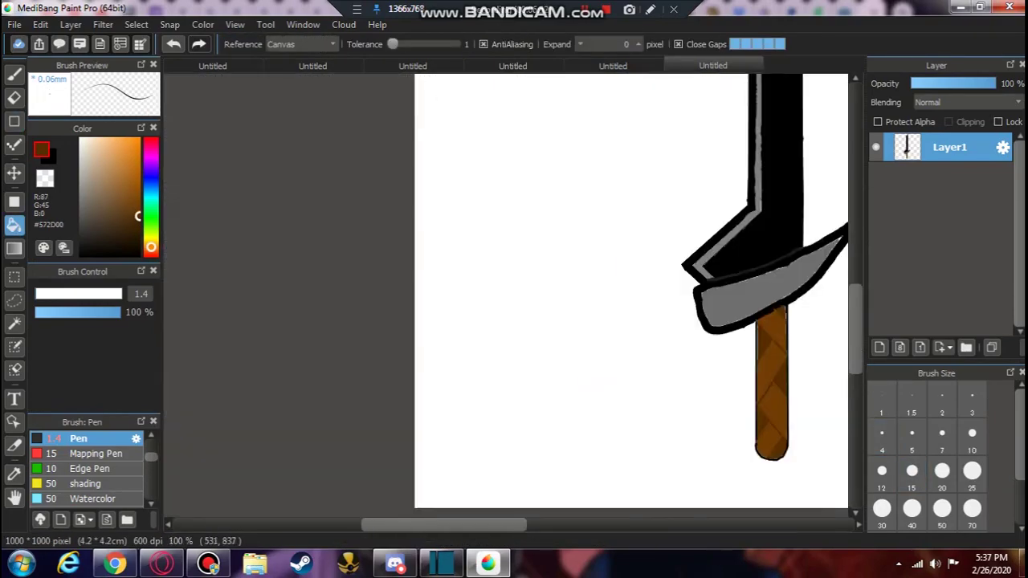
pyautogui.scroll(-2, 508, 302)
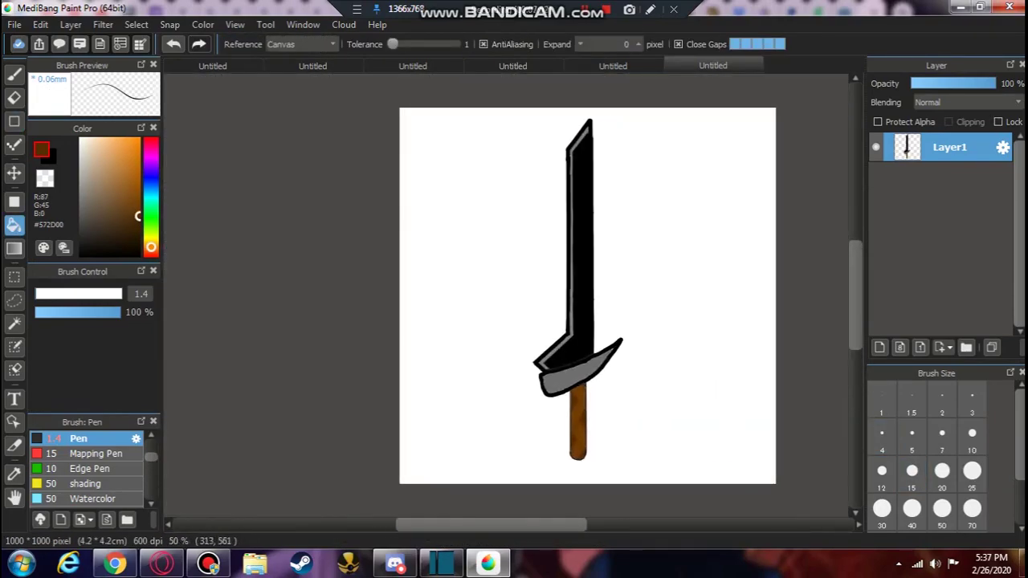
# - Draw a vertical column of five small rune-like characters in teal #005753 on the black blade with the size 1.4 pen
pyautogui.scroll(5, 517, 318)
pyautogui.click(150, 198)
pyautogui.scroll(2, 514, 306)
pyautogui.click(14, 73)
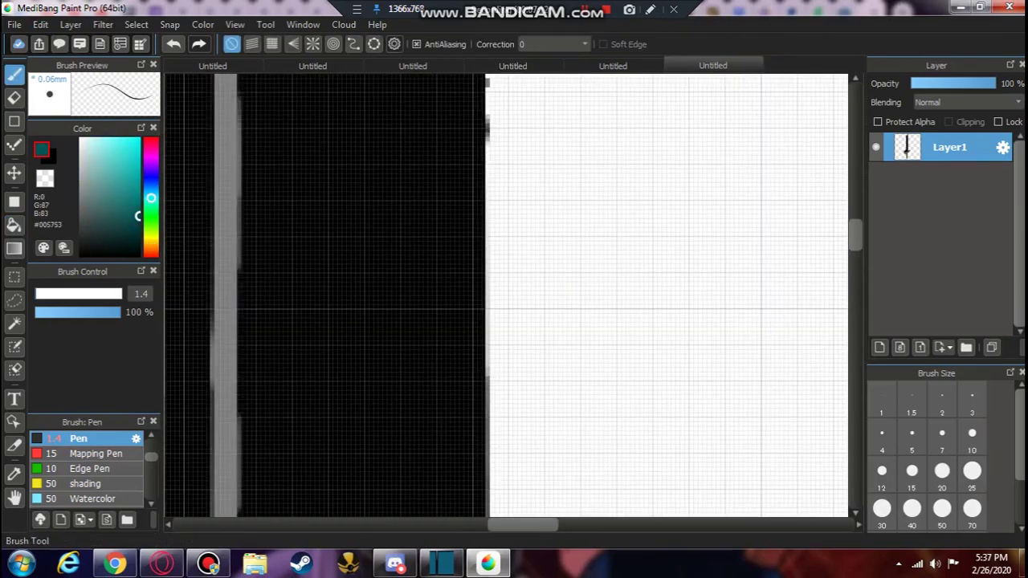
pyautogui.moveTo(318, 138); pyautogui.dragTo(316, 184)
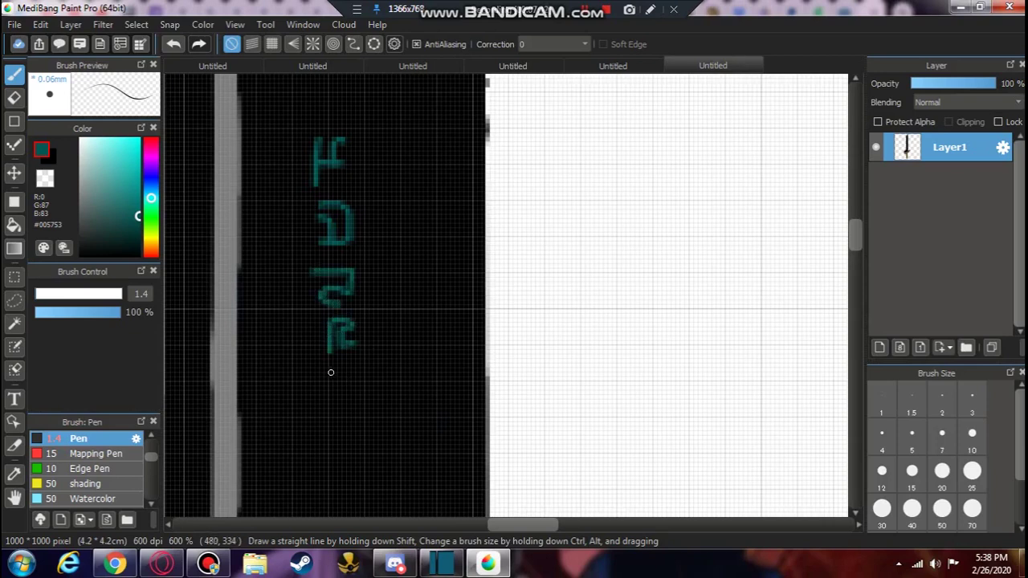
pyautogui.scroll(-3, 402, 434)
pyautogui.scroll(1, 401, 321)
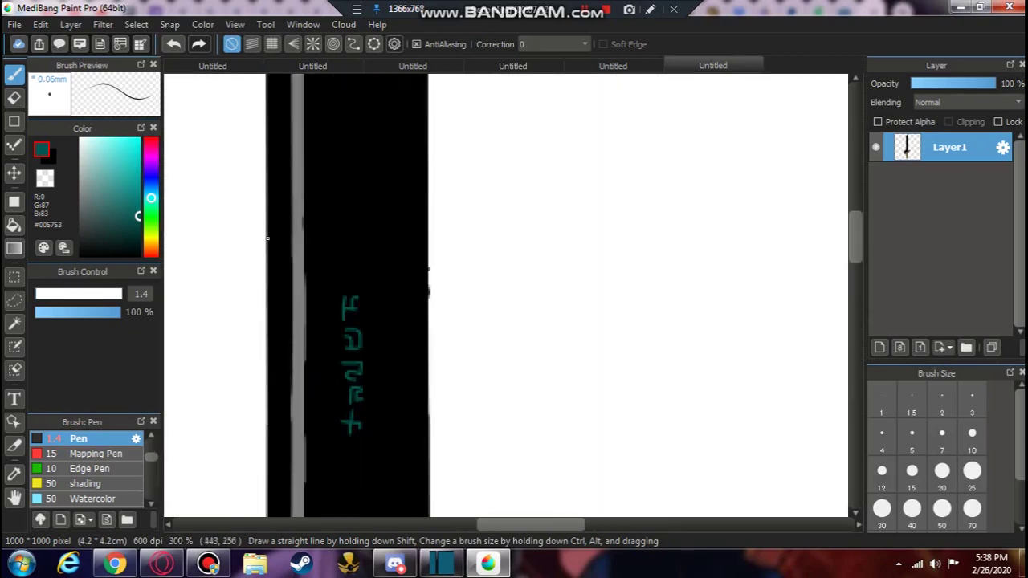
# - Select the top two teal characters one at a time and move each to the blade's right edge, stacked closely
pyautogui.press('m')
pyautogui.moveTo(338, 281)
pyautogui.mouseDown()
pyautogui.moveTo(360, 324)
pyautogui.moveTo(361, 226)
pyautogui.moveTo(418, 200)
pyautogui.mouseUp()
pyautogui.hotkey('ctrl', 'z')
pyautogui.press('v')
pyautogui.moveTo(349, 302); pyautogui.dragTo(416, 232)
pyautogui.press('m')
pyautogui.moveTo(343, 319); pyautogui.dragTo(416, 273)
pyautogui.press('v')
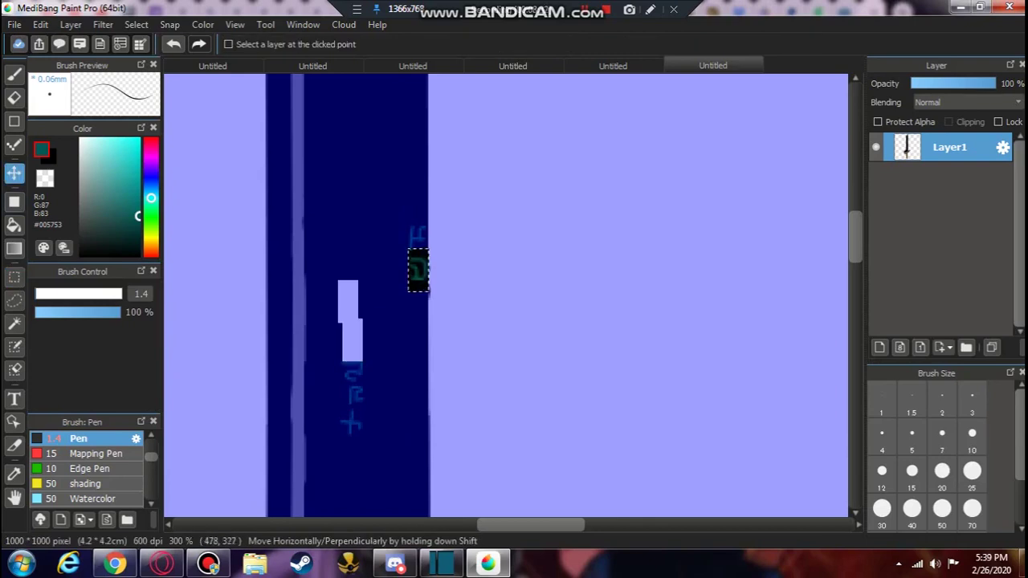
pyautogui.click(14, 277)
pyautogui.moveTo(336, 355); pyautogui.dragTo(357, 398)
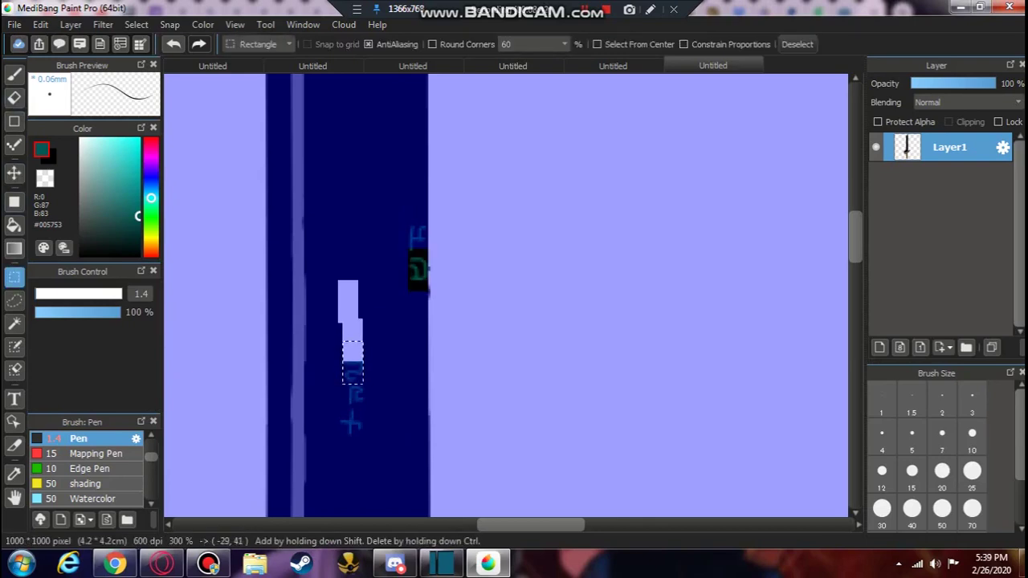
pyautogui.hotkey('ctrl', 'z')
pyautogui.hotkey('ctrl', 'y')
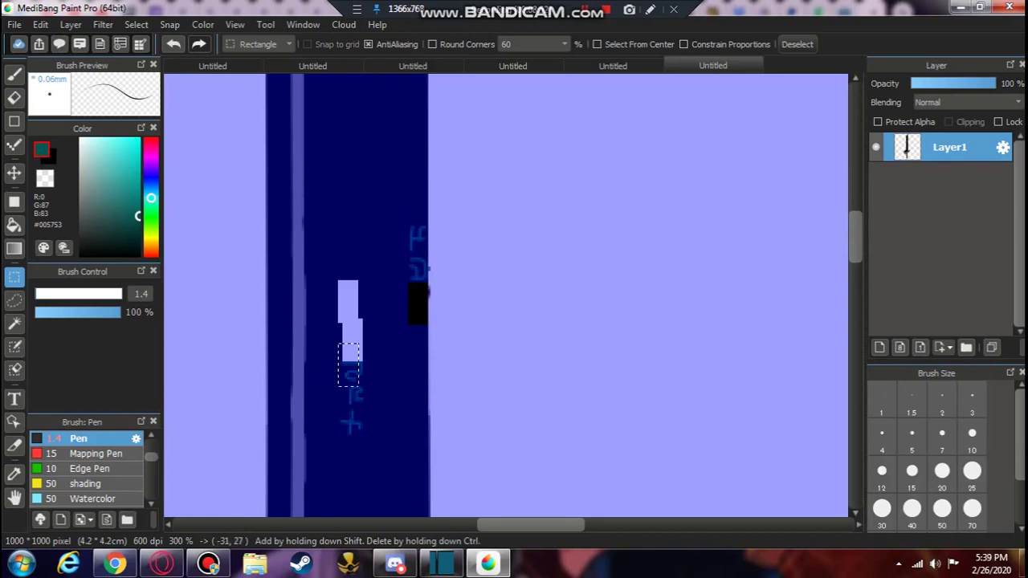
pyautogui.hotkey('ctrl', 'z')
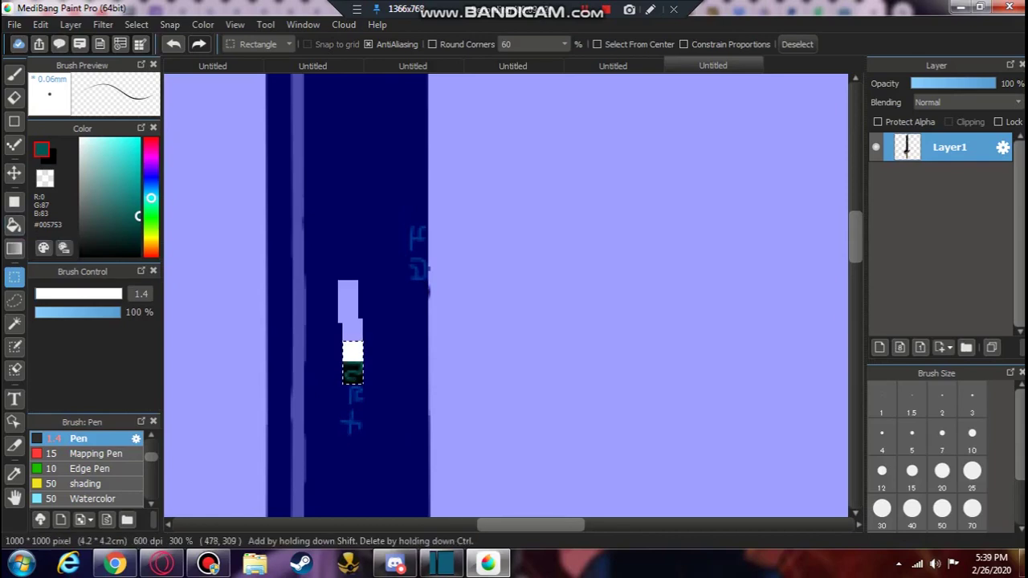
pyautogui.hotkey('ctrl', 'd')
# - Stack the remaining three characters closely beneath the first two and move the finished column to the lower part of the blade
pyautogui.moveTo(364, 383); pyautogui.dragTo(413, 296)
pyautogui.press('v')
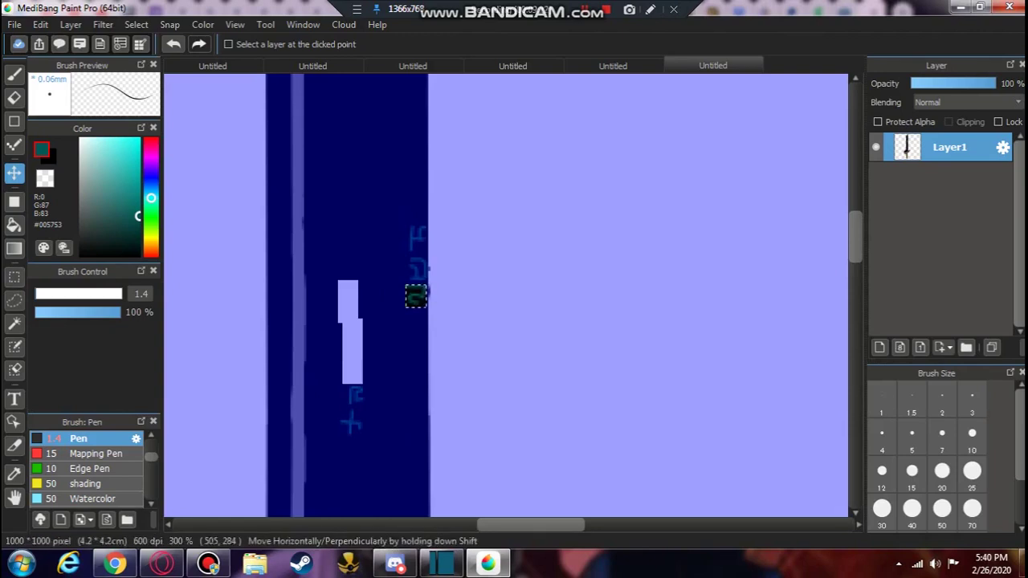
pyautogui.press('m')
pyautogui.press('v')
pyautogui.moveTo(356, 395); pyautogui.dragTo(391, 345)
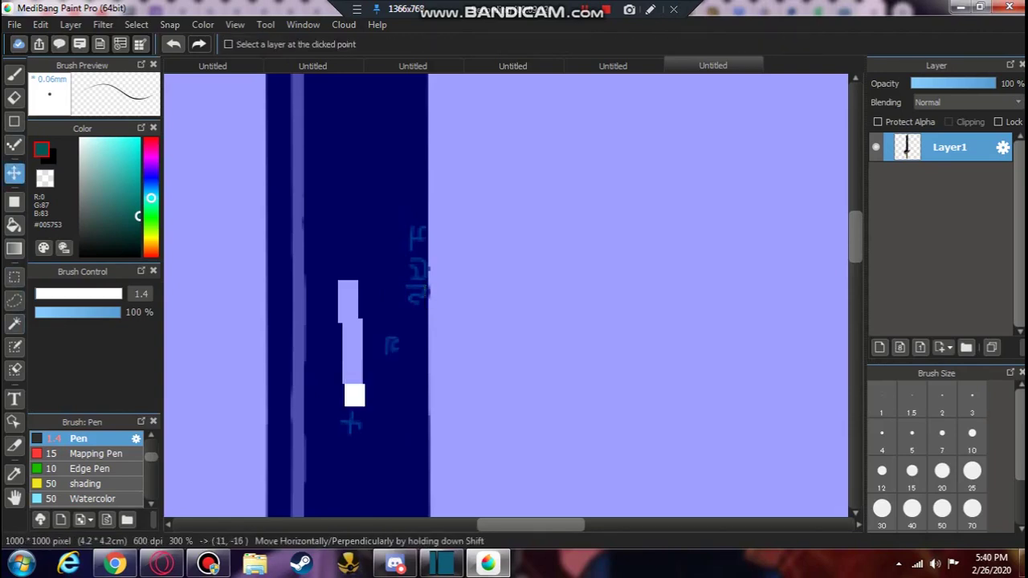
pyautogui.press('m')
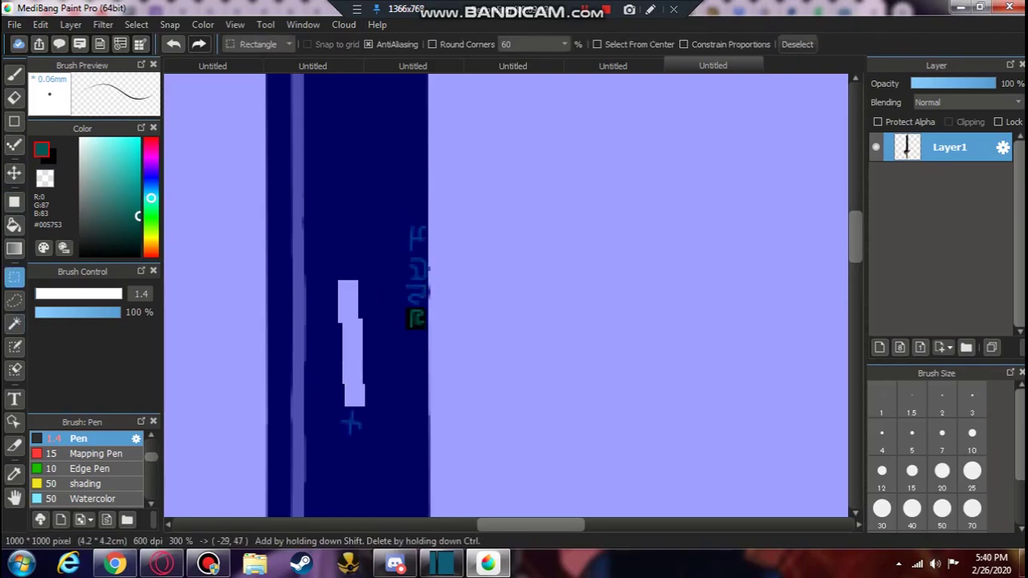
pyautogui.moveTo(339, 411); pyautogui.dragTo(415, 342)
pyautogui.press('v')
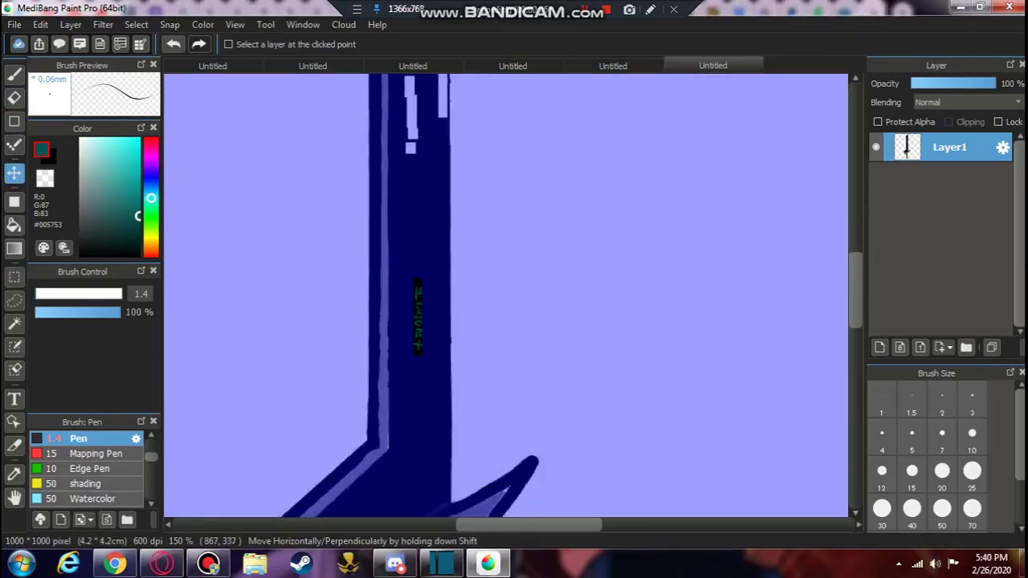
# - Rotate the character column with Transform and place it diagonally beside the angled bevel just above the guard
pyautogui.click(136, 24)
pyautogui.hotkey('ctrl', 't')
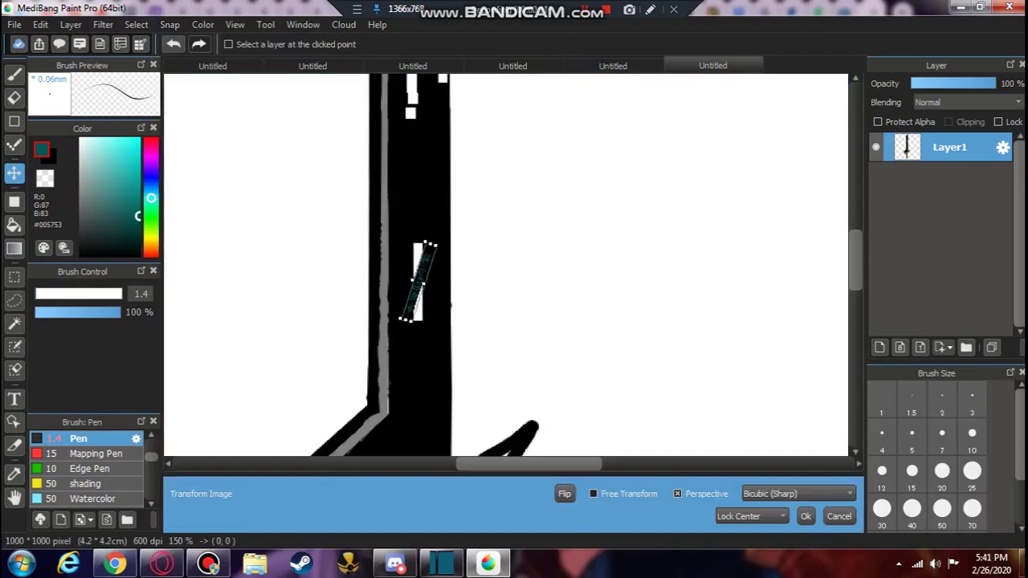
pyautogui.moveTo(347, 351); pyautogui.dragTo(283, 388)
pyautogui.click(805, 517)
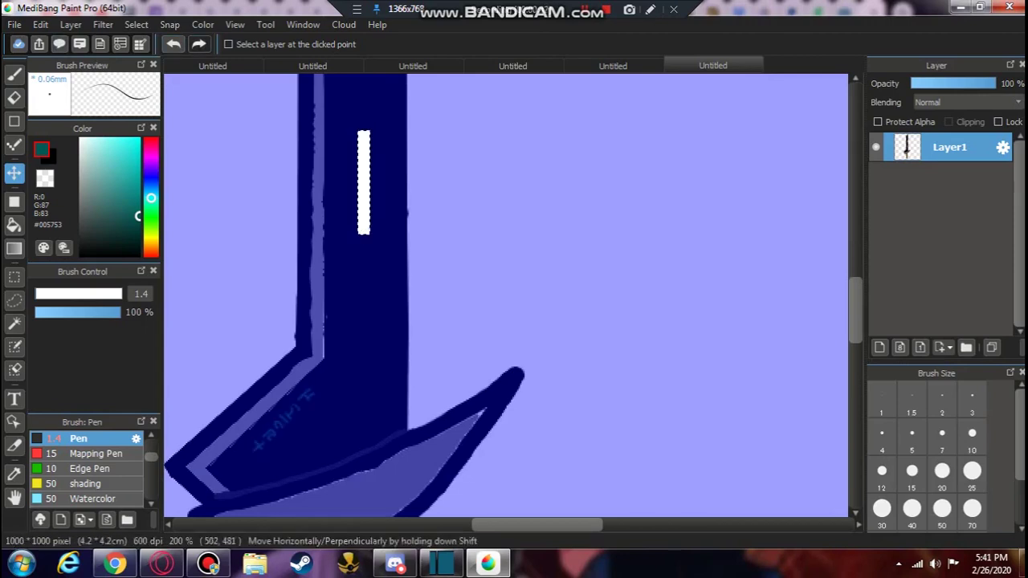
# - Lasso the diagonal teal characters and enlarge them slightly with Transform so they follow the angled bevel
pyautogui.click(15, 300)
pyautogui.moveTo(306, 386)
pyautogui.mouseDown()
pyautogui.moveTo(242, 454)
pyautogui.moveTo(313, 412)
pyautogui.moveTo(318, 387)
pyautogui.mouseUp()
pyautogui.click(136, 24)
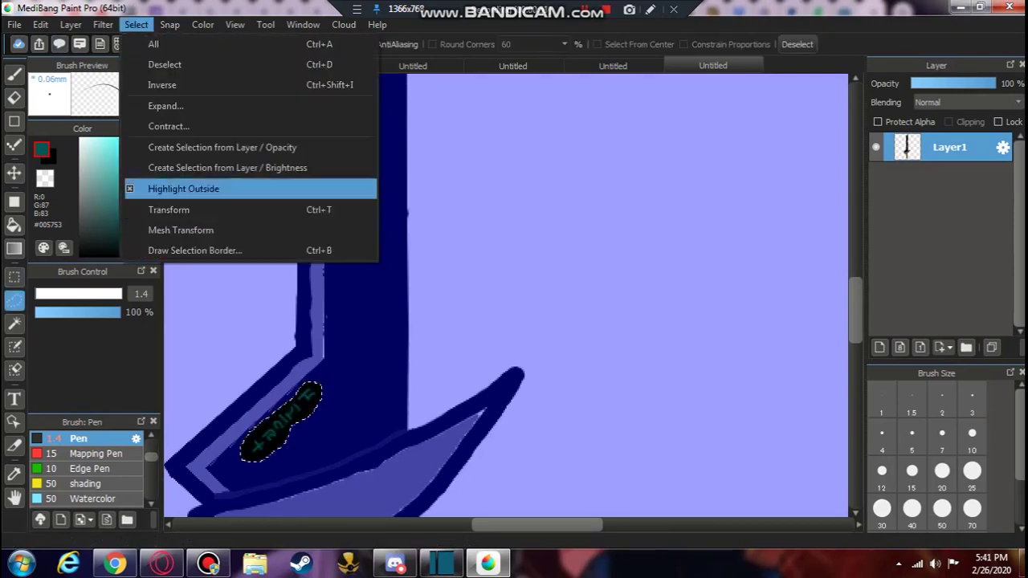
pyautogui.click(161, 205)
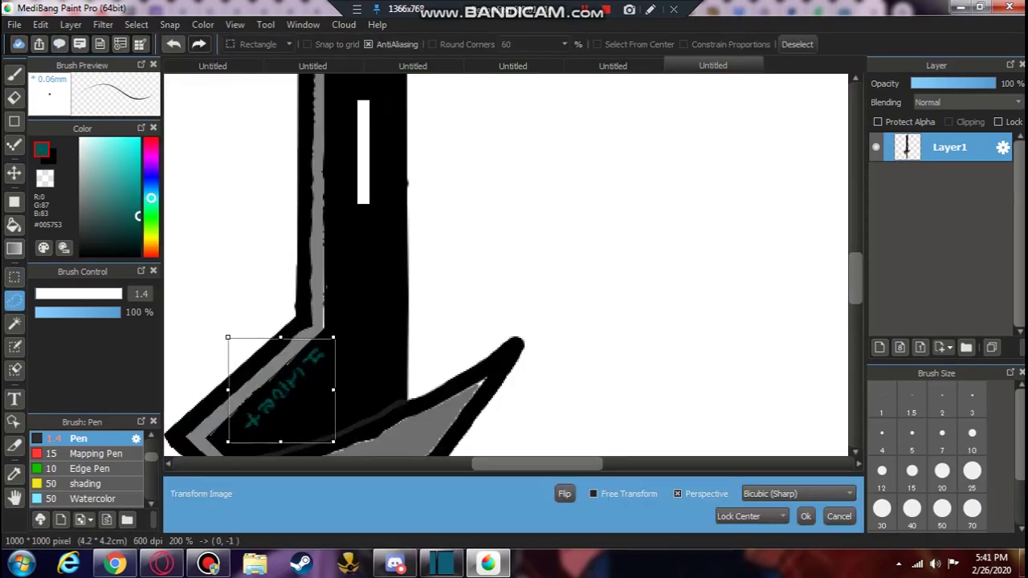
pyautogui.click(806, 517)
# - Paint over the white cut-out holes in the blade with #000000 using the size 17 pen
pyautogui.press('b')
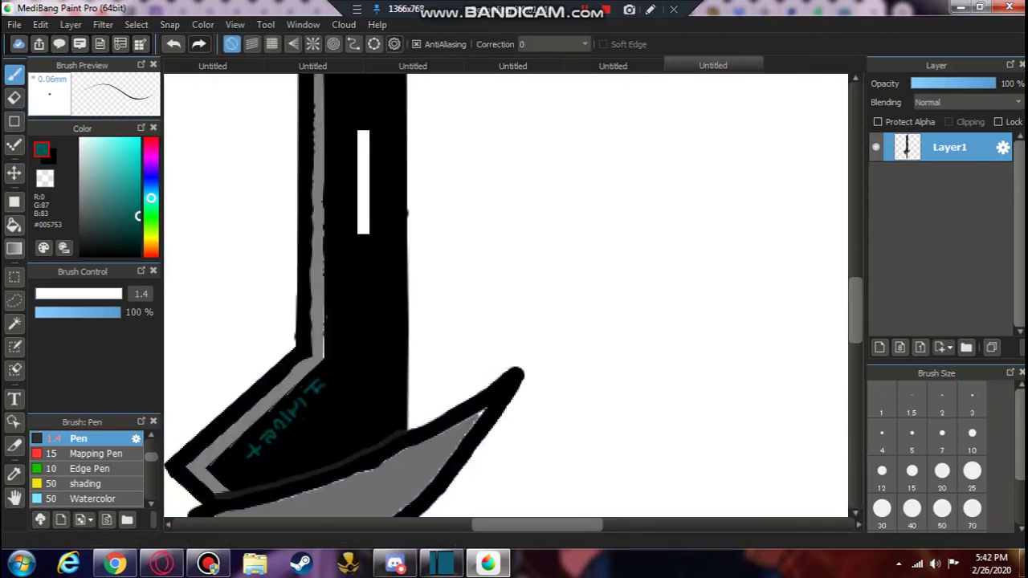
pyautogui.scroll(3, 361, 136)
pyautogui.moveTo(349, 196); pyautogui.dragTo(359, 258)
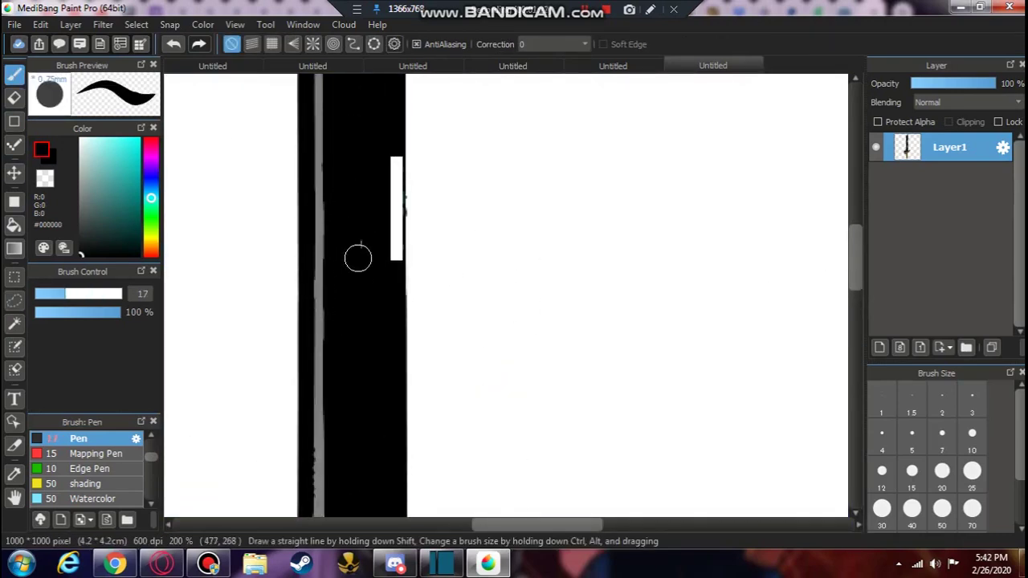
pyautogui.moveTo(390, 176); pyautogui.dragTo(391, 277)
pyautogui.scroll(-3, 477, 248)
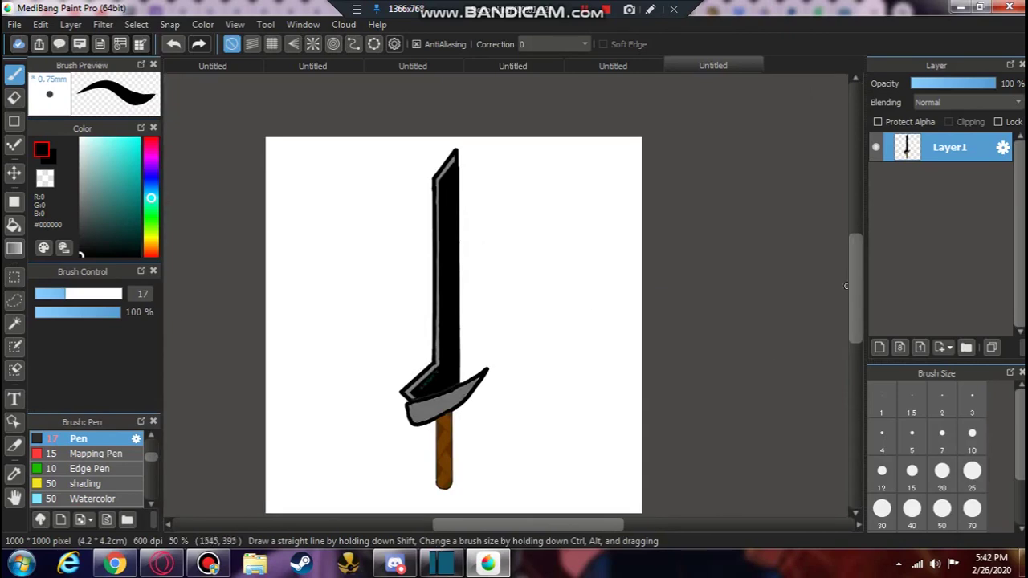
# - Lasso the grey guard with its outline, shift it slightly to the left across the blade and handle, and deselect it
pyautogui.press('l')
pyautogui.scroll(2, 453, 292)
pyautogui.moveTo(517, 299); pyautogui.dragTo(486, 321)
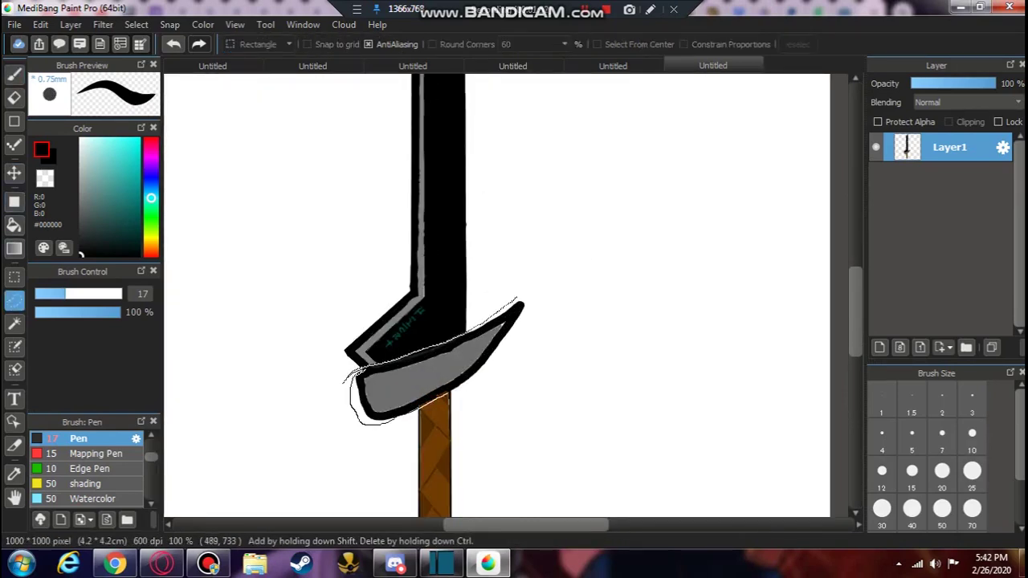
pyautogui.moveTo(348, 376); pyautogui.dragTo(358, 365)
pyautogui.press('v')
pyautogui.moveTo(450, 354); pyautogui.dragTo(433, 356)
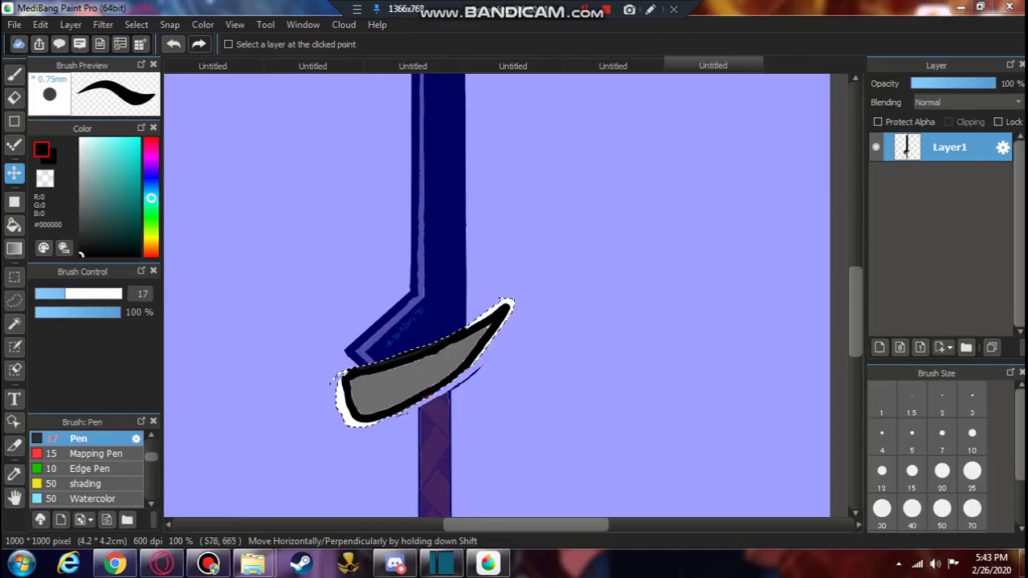
pyautogui.press('l')
pyautogui.hotkey('ctrl', 'd')
# - Lasso the thin dark grey line along the guard's upper edge and try to reposition it with Transform
pyautogui.scroll(2, 497, 295)
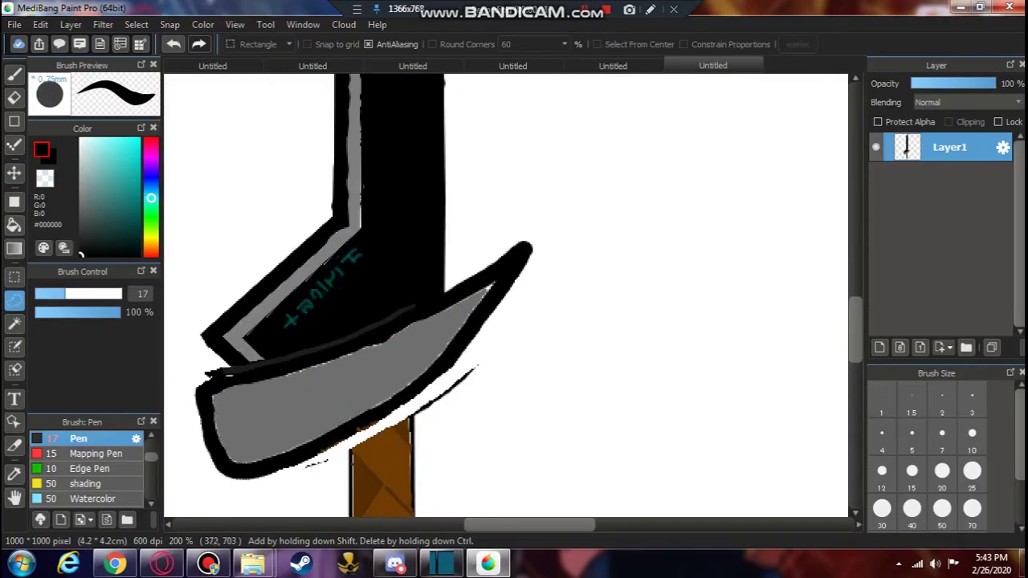
pyautogui.moveTo(233, 371); pyautogui.dragTo(241, 366)
pyautogui.hotkey('ctrl', 'd')
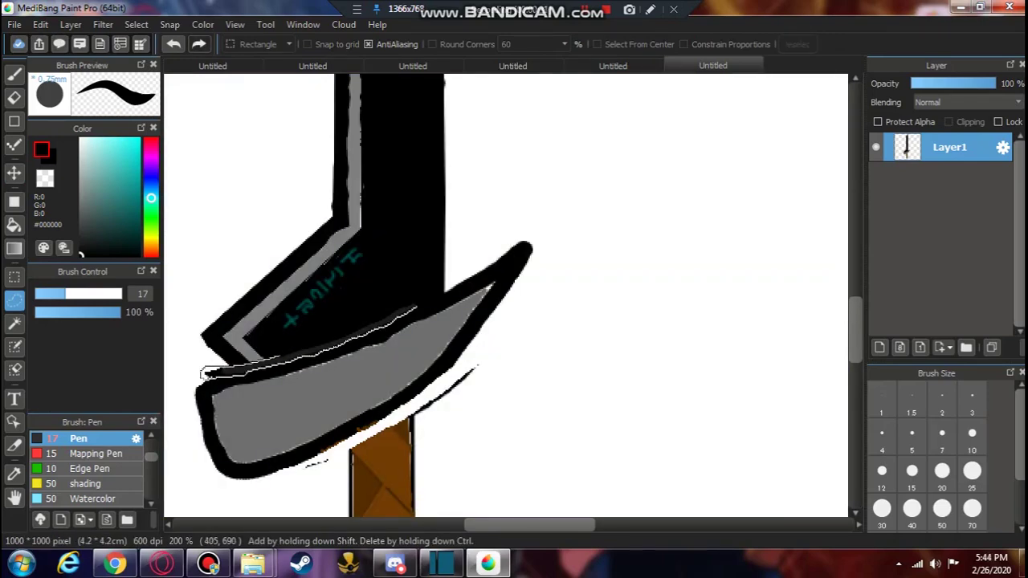
pyautogui.moveTo(202, 373); pyautogui.dragTo(228, 365)
pyautogui.press('v')
pyautogui.hotkey('ctrl', 't')
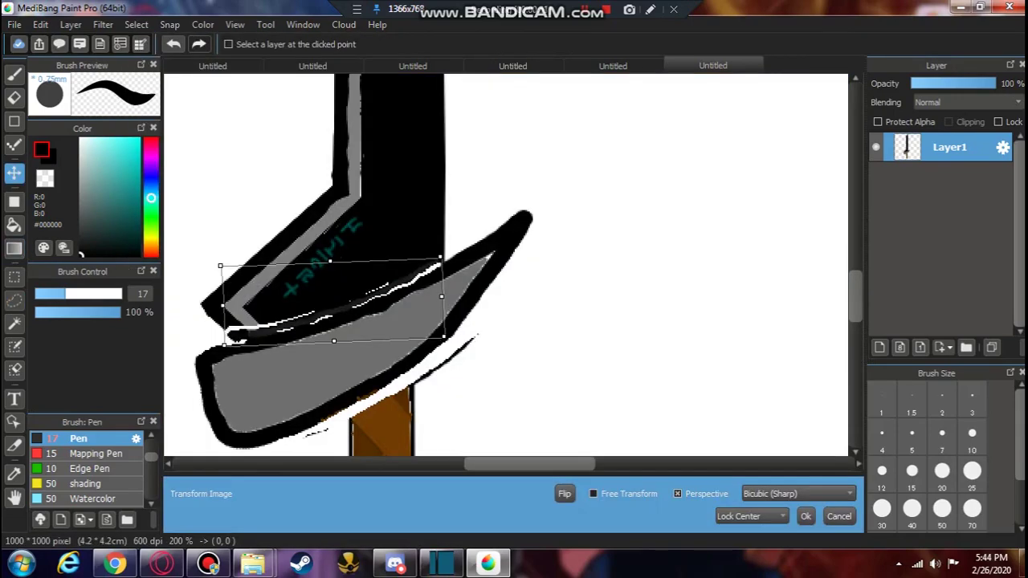
pyautogui.press('Right')
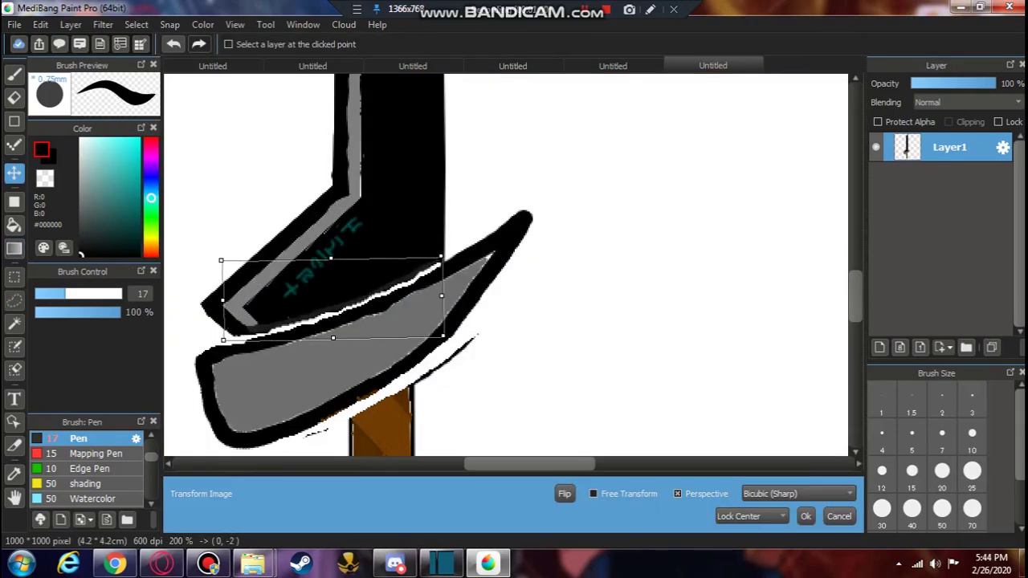
pyautogui.press('Return')
pyautogui.press('l')
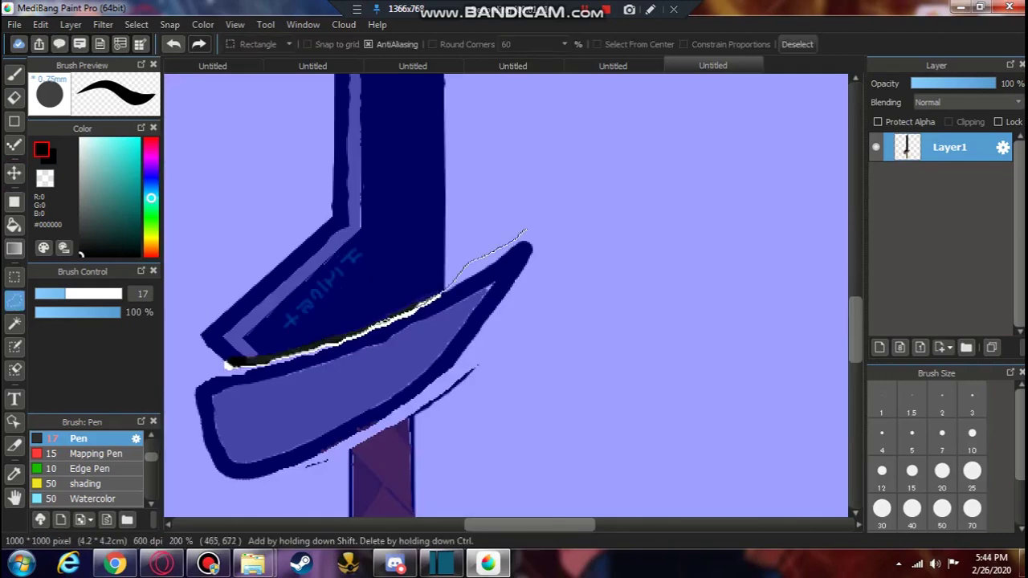
pyautogui.hotkey('ctrl', 'z')
# - Move the lassoed dark grey line about 16 px right and 5 px up along the guard, and deselect it
pyautogui.press('v')
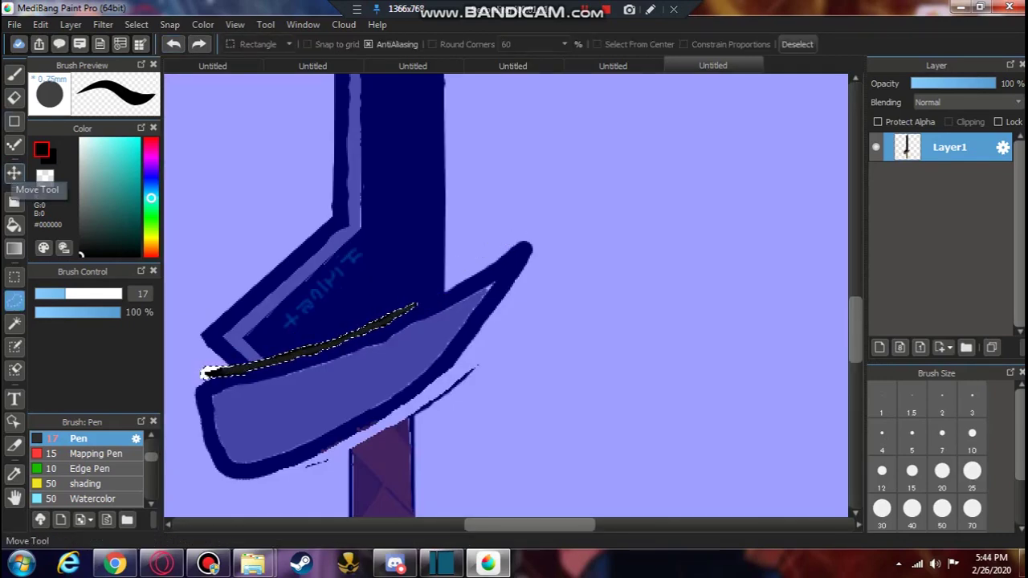
pyautogui.moveTo(309, 350); pyautogui.dragTo(335, 342)
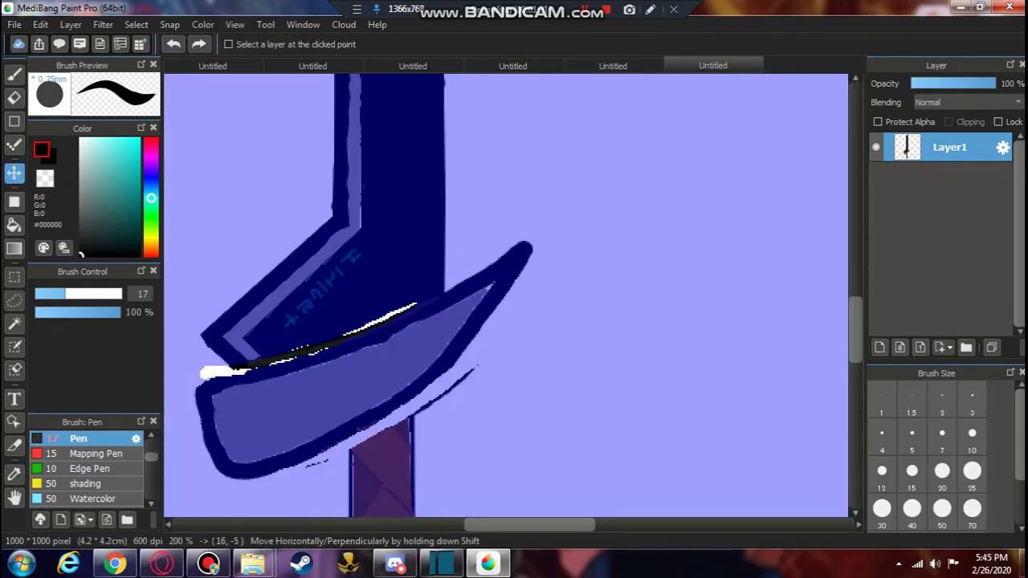
pyautogui.hotkey('ctrl', 'z')
pyautogui.press('l')
pyautogui.hotkey('ctrl', 'd')
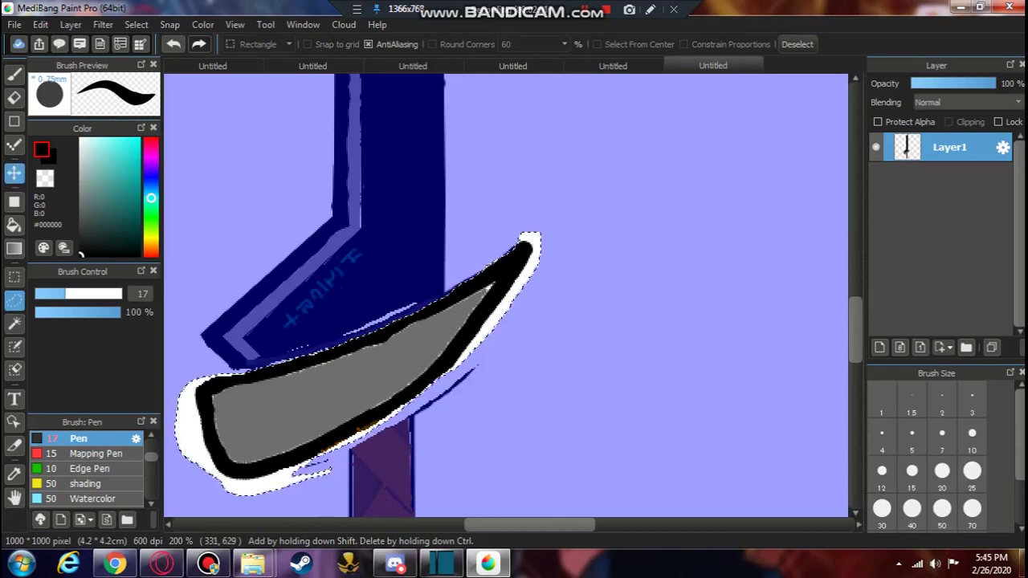
# - Shift the lassoed grey guard about 6 px right and 3 px up against the blade, and deselect it
pyautogui.click(14, 173)
pyautogui.moveTo(492, 369)
pyautogui.mouseDown()
pyautogui.moveTo(498, 358)
pyautogui.moveTo(492, 370)
pyautogui.mouseUp()
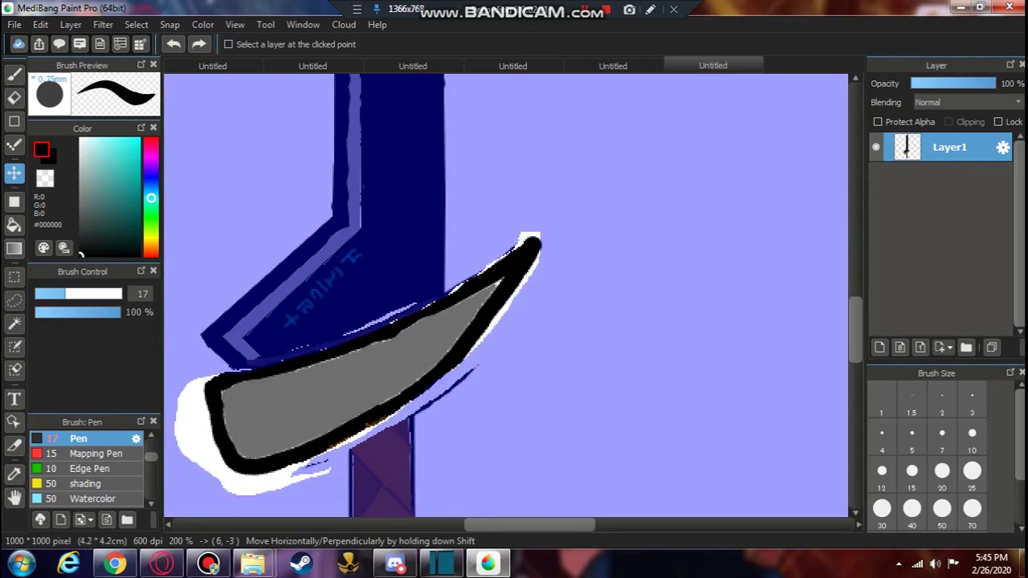
pyautogui.press('l')
pyautogui.hotkey('ctrl', 'd')
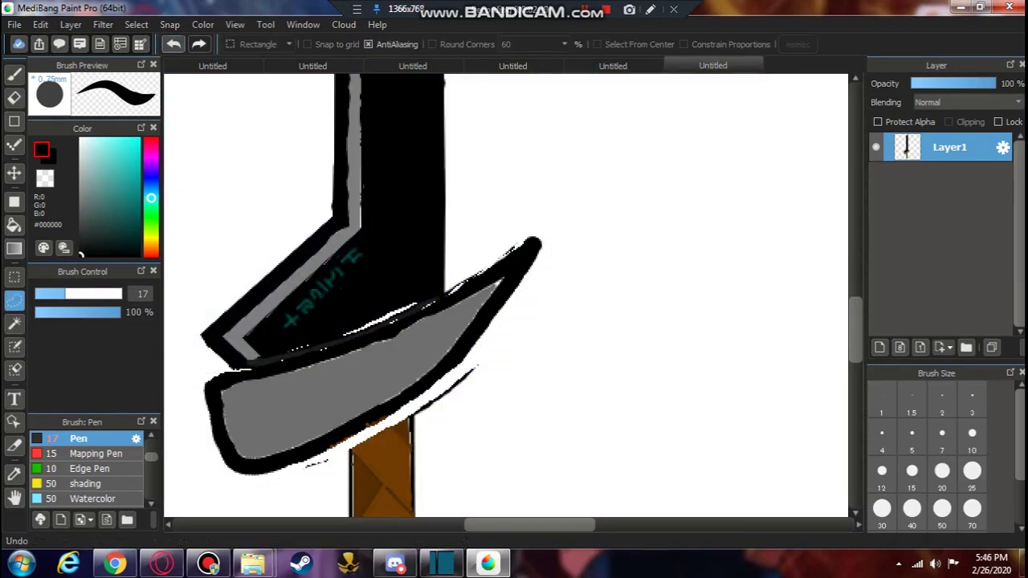
# - Undo the recent moves of the guard and of the dark grey line above it
pyautogui.hotkey('ctrl', 'z')
pyautogui.hotkey('ctrl', 'z')
pyautogui.hotkey('ctrl', 'z')
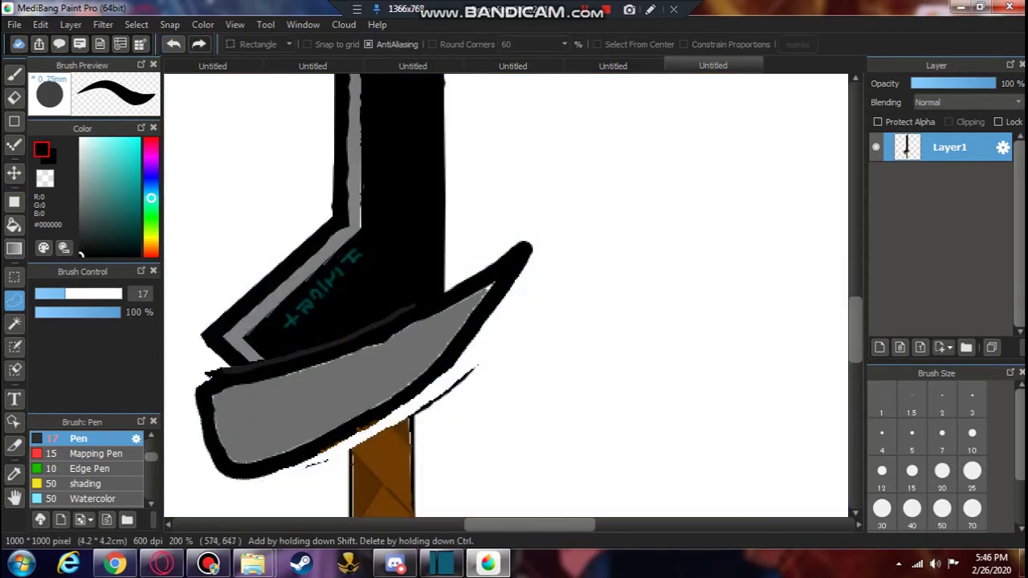
# - Cover the dark line's lower-left end with #000000 at size 6.3, and extend its other end to the blade's edge with #1C1C1C at size 3.1
pyautogui.scroll(3, 229, 366)
pyautogui.press('e')
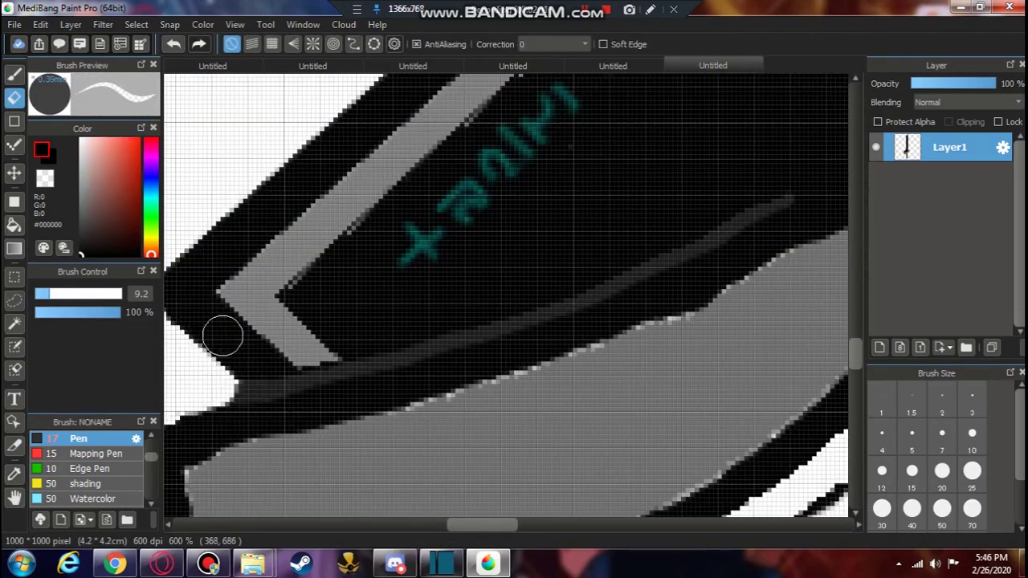
pyautogui.click(260, 367)
pyautogui.press('b')
pyautogui.moveTo(259, 367); pyautogui.dragTo(274, 389)
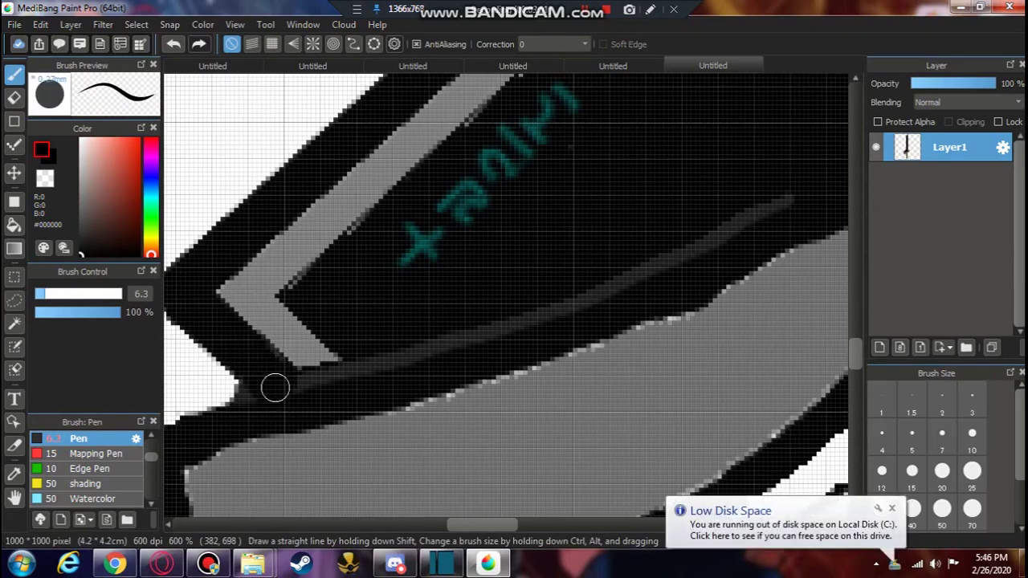
pyautogui.keyDown('alt'); pyautogui.click(319, 378); pyautogui.keyUp('alt')
pyautogui.moveTo(472, 522); pyautogui.dragTo(483, 522)
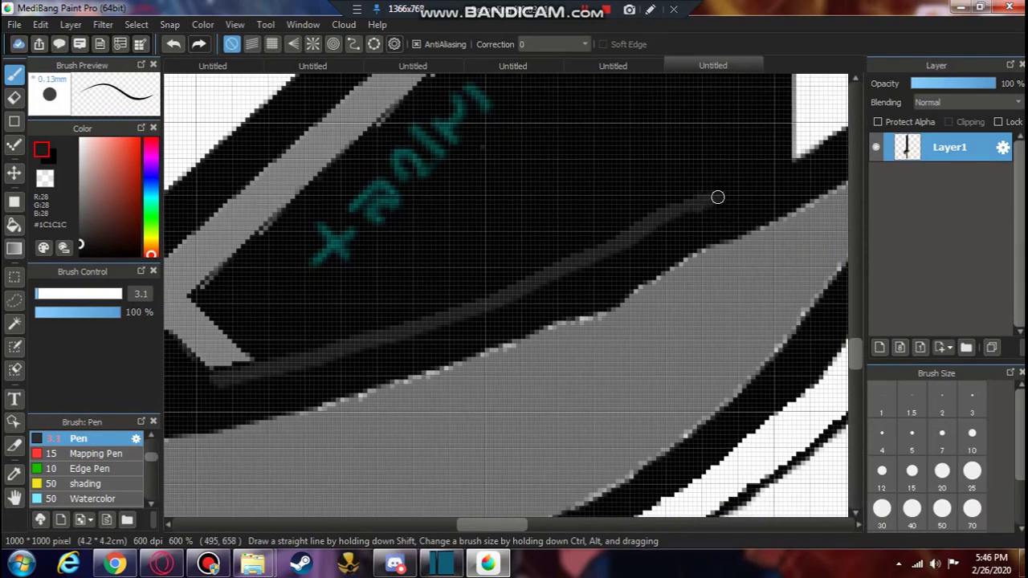
# - Lasso the brown handle, move it up about 11 px until it meets the guard, and deselect it
pyautogui.scroll(-2, 695, 207)
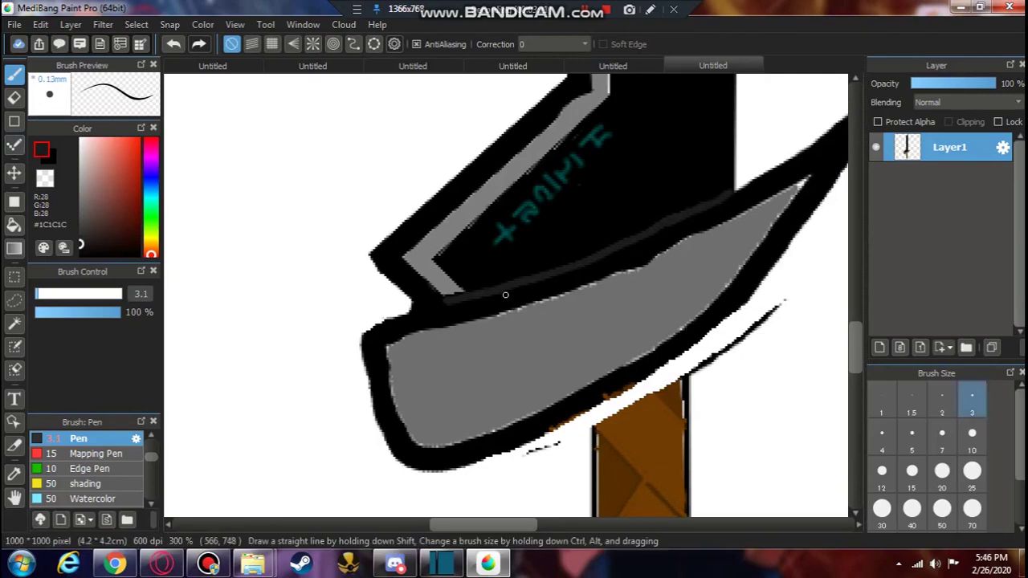
pyautogui.scroll(-5, 806, 363)
pyautogui.scroll(-1, 805, 362)
pyautogui.press('m')
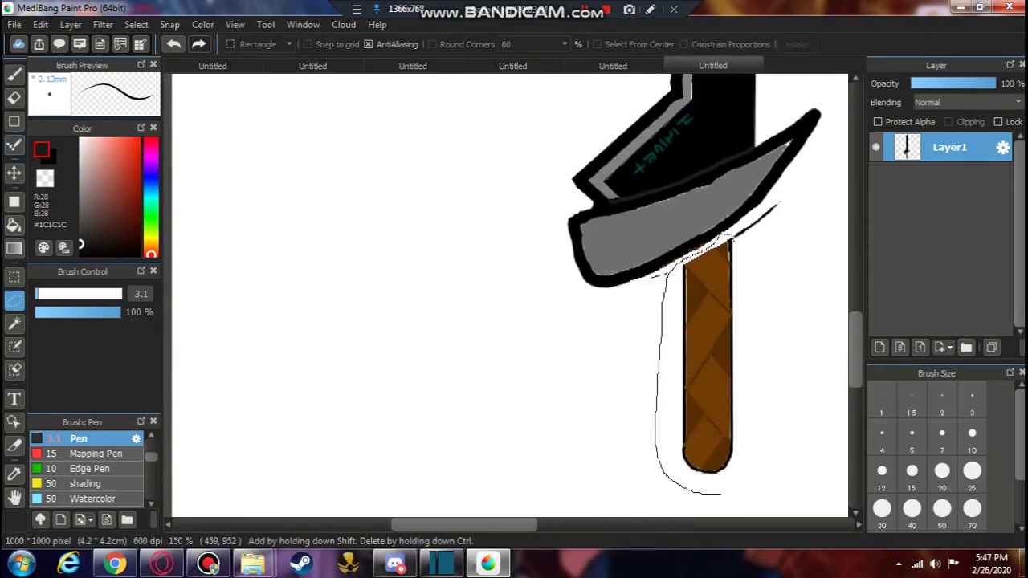
pyautogui.moveTo(720, 494); pyautogui.dragTo(723, 493)
pyautogui.press('v')
pyautogui.press('Up')
pyautogui.press('Up')
pyautogui.press('Up')
pyautogui.press('Up')
pyautogui.press('Up')
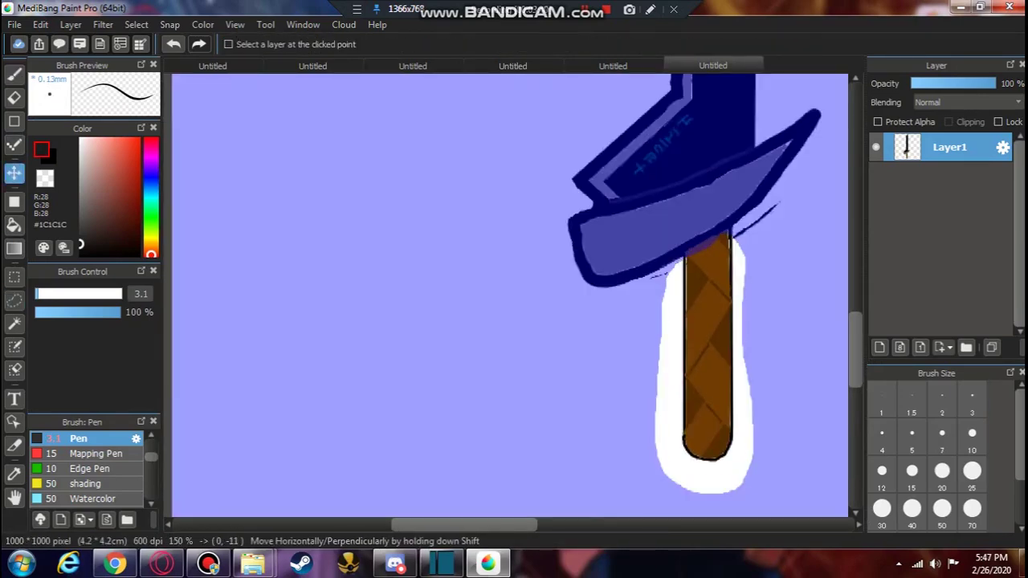
pyautogui.hotkey('ctrl', 'd')
# - Paint over the stray black marks beneath the guard on both sides of the handle with #FFFFFF using the size 3.1 pen
pyautogui.scroll(3, 768, 249)
pyautogui.press('b')
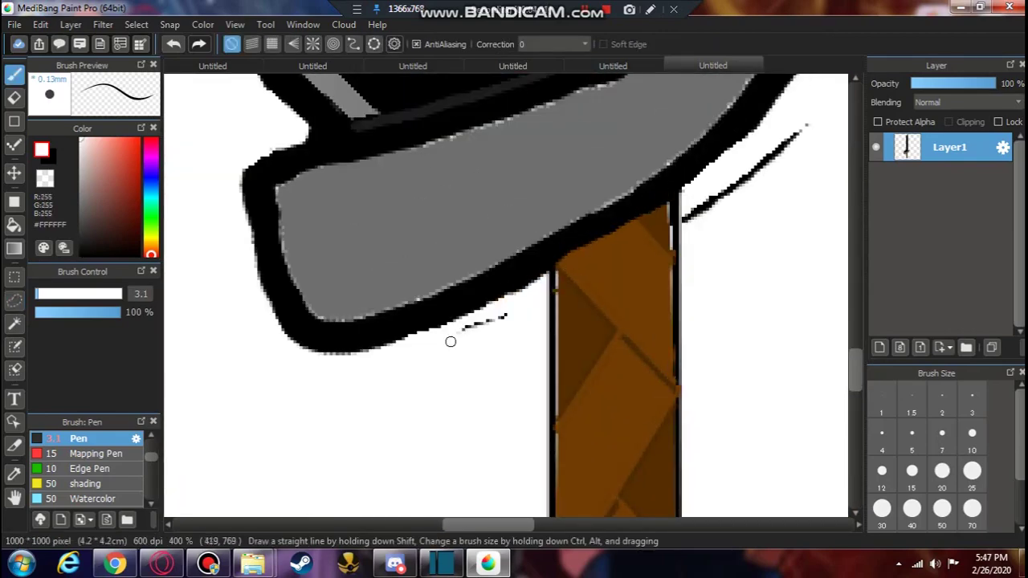
pyautogui.click(882, 508)
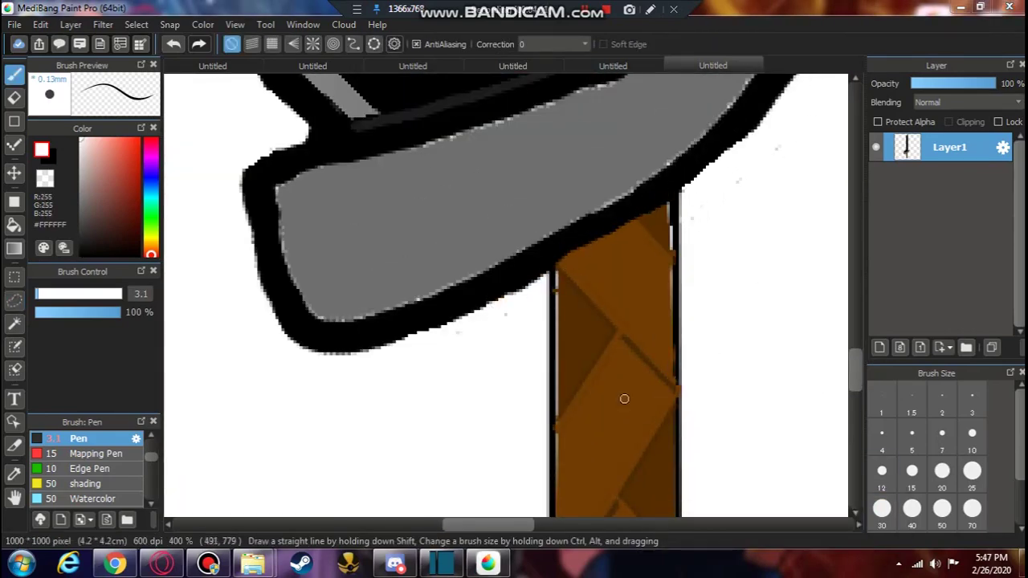
pyautogui.scroll(-6, 624, 399)
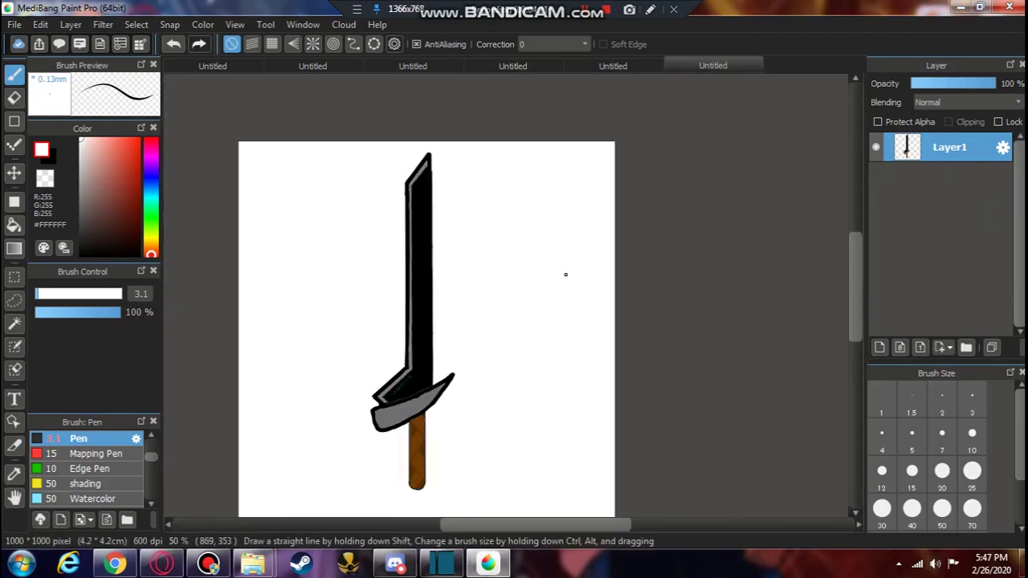